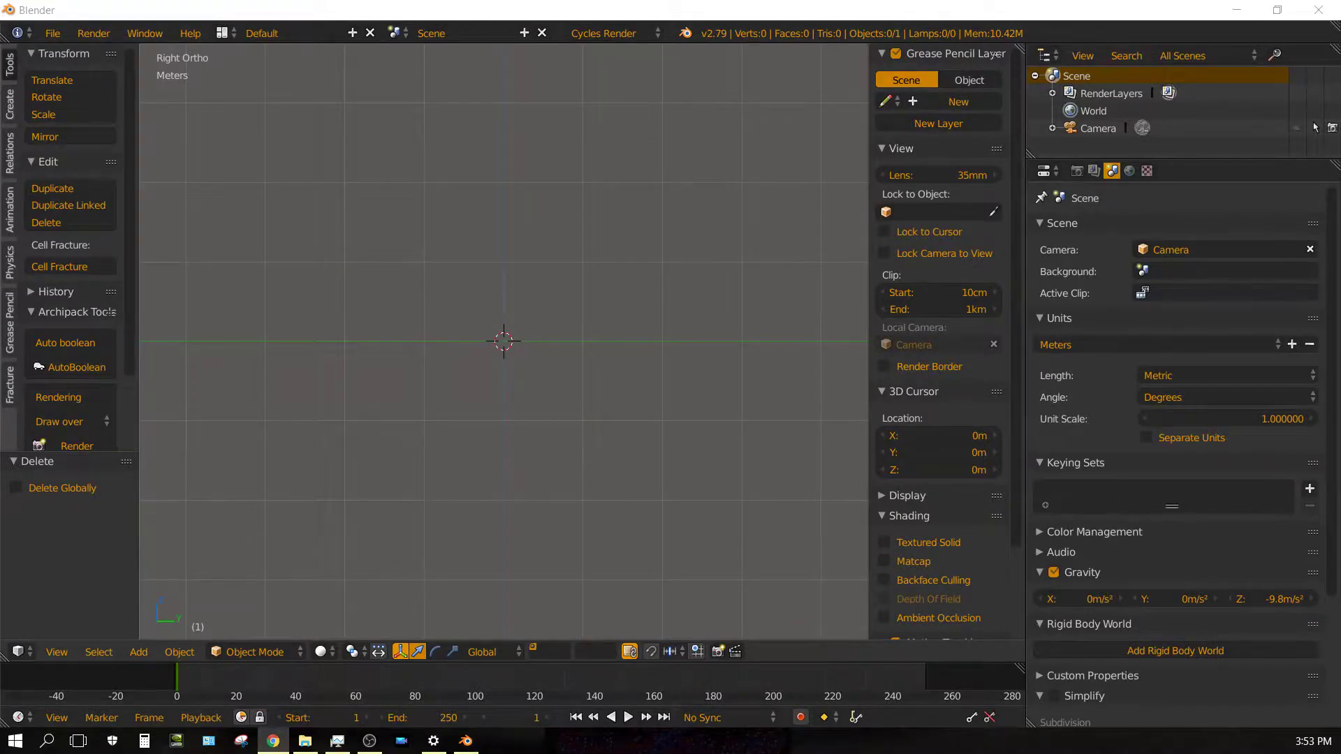
Add a circle mesh with its fill type set to Ngon
{"action": "left_click", "coordinate": [139, 652]}
{"action": "left_click", "coordinate": [299, 203]}
{"action": "left_click", "coordinate": [63, 583]}
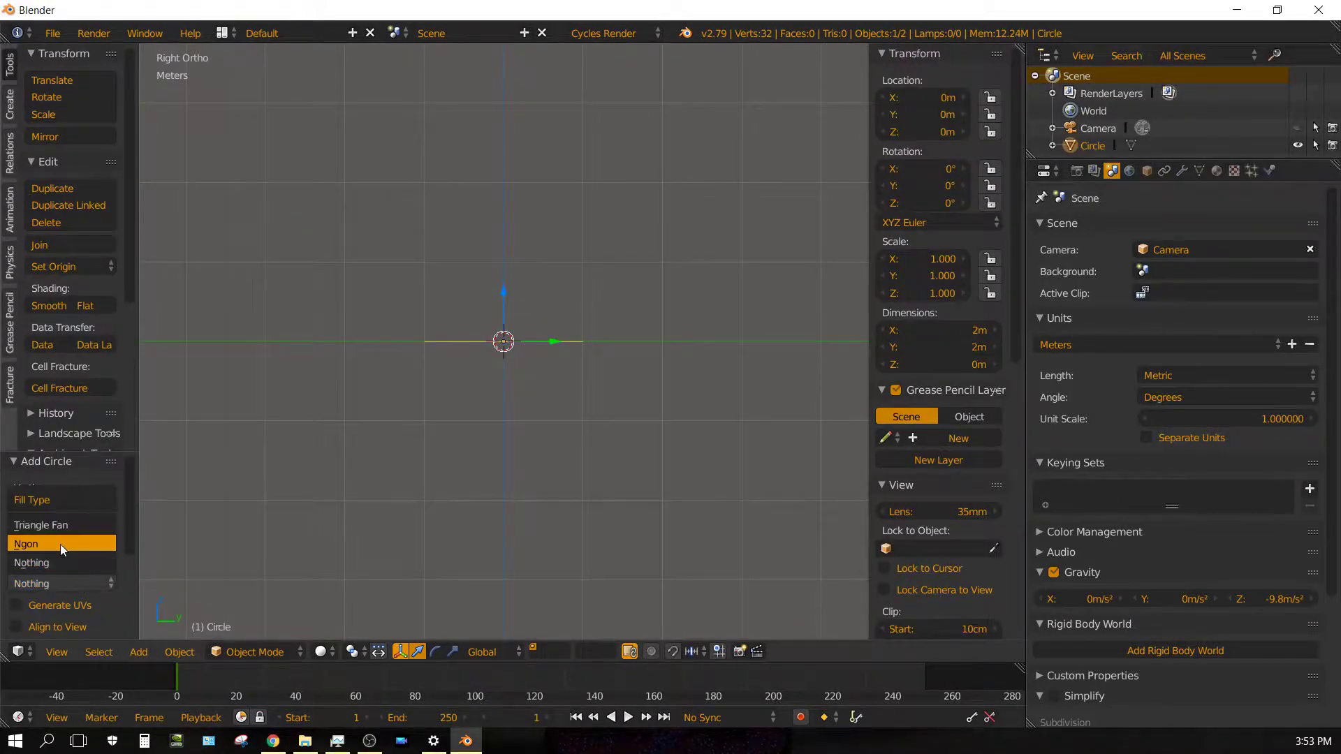
{"action": "left_click", "coordinate": [60, 543]}
{"action": "middle_click_drag", "start_coordinate": [280, 489], "coordinate": [369, 526]}
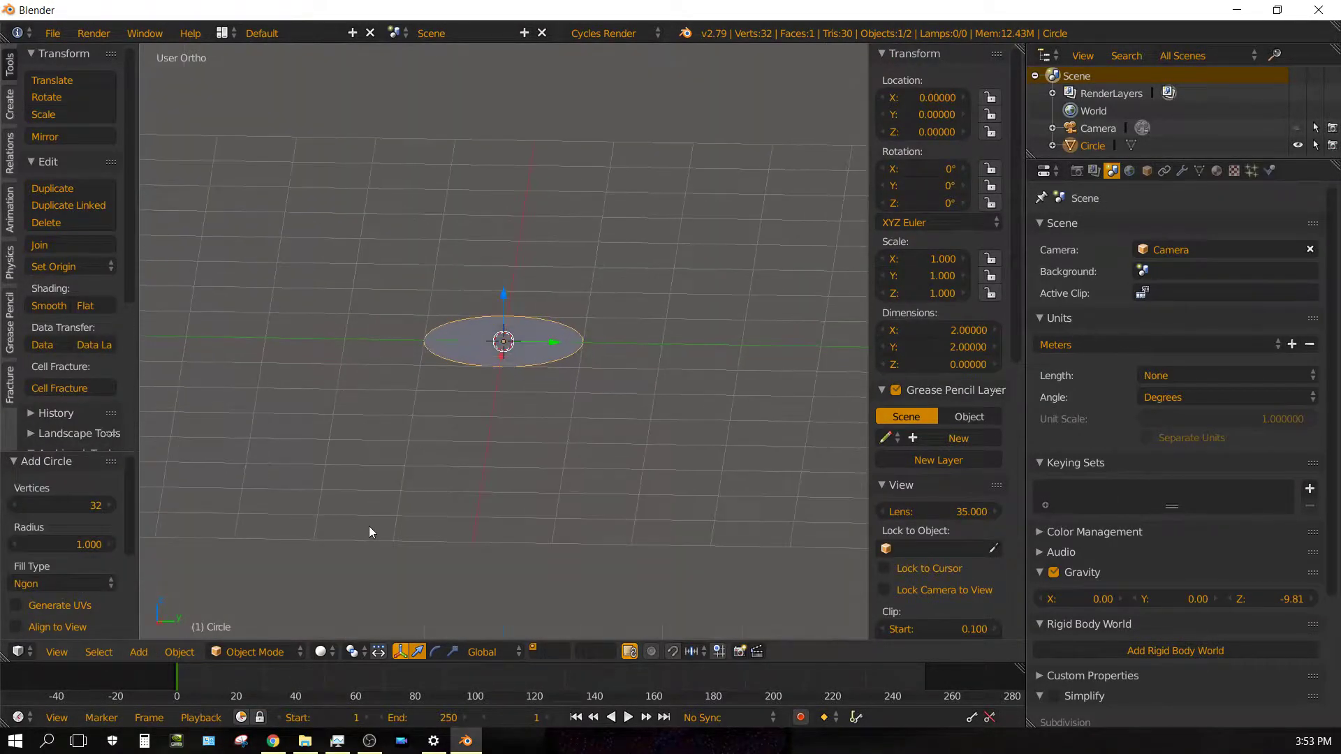
Resize the circle to 0.68 in both X and Y, then enter Edit Mode
{"action": "left_click", "coordinate": [952, 334]}
{"action": "type", "text": ".68"}
{"action": "key", "text": "Return"}
{"action": "left_click", "coordinate": [947, 348]}
{"action": "type", "text": ".68"}
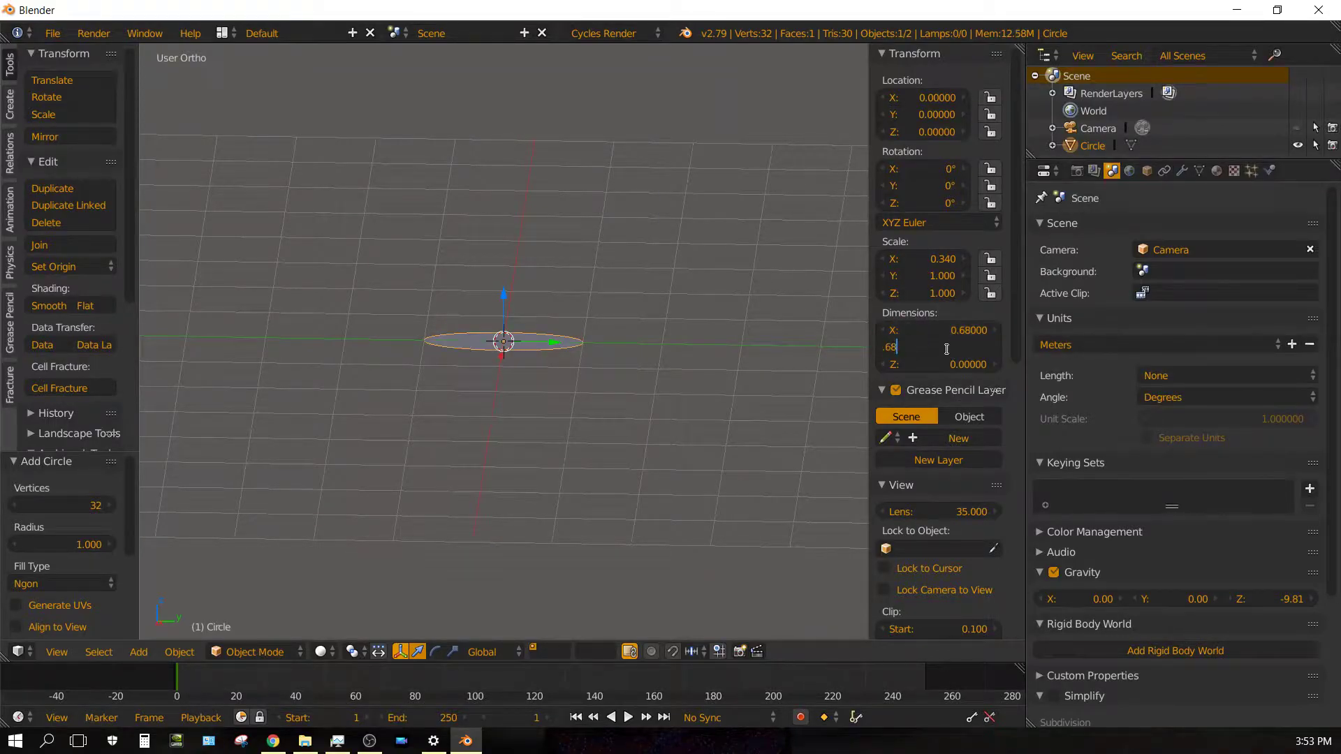
{"action": "key", "text": "Return"}
{"action": "key", "text": "Tab"}
{"action": "scroll", "coordinate": [461, 427], "scroll_direction": "up", "scroll_amount": 3}
{"action": "scroll", "coordinate": [538, 458], "scroll_direction": "up", "scroll_amount": 4}
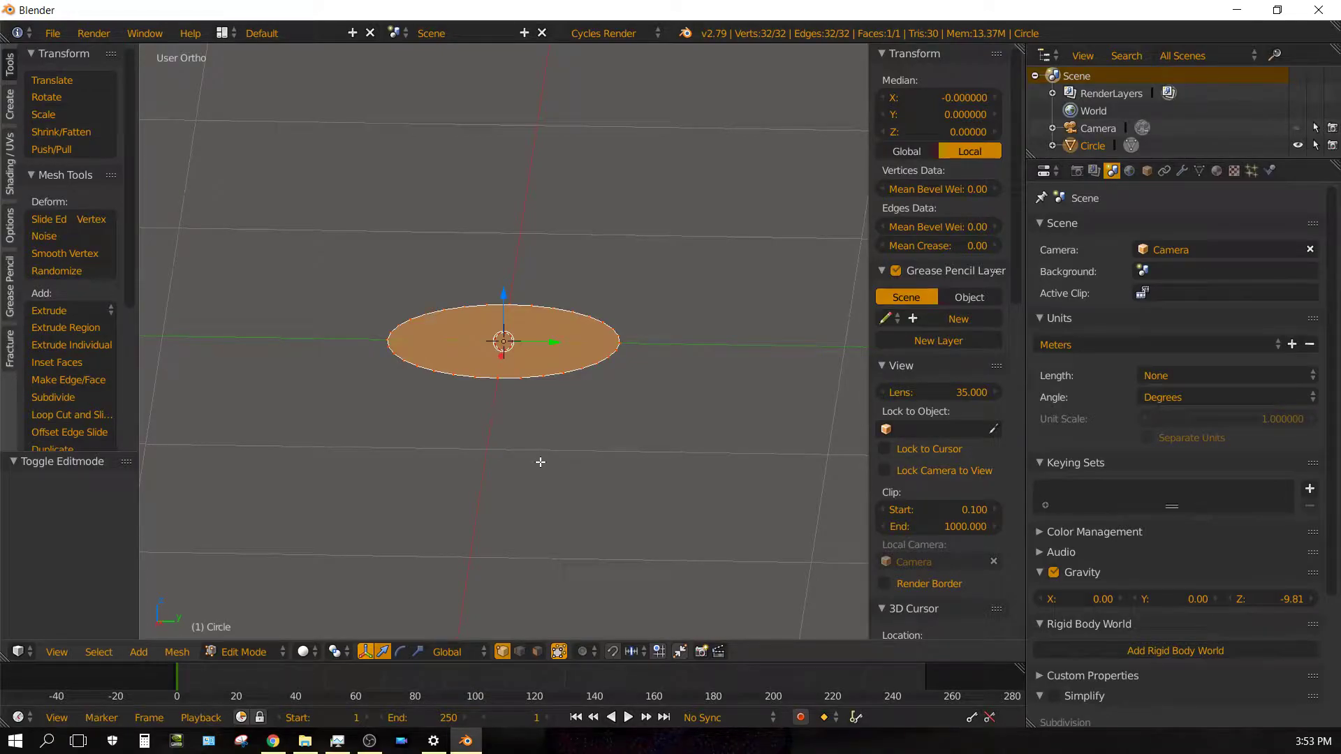
Extrude the circle face in place and set its Median Z to 0.033
{"action": "key", "text": "e"}
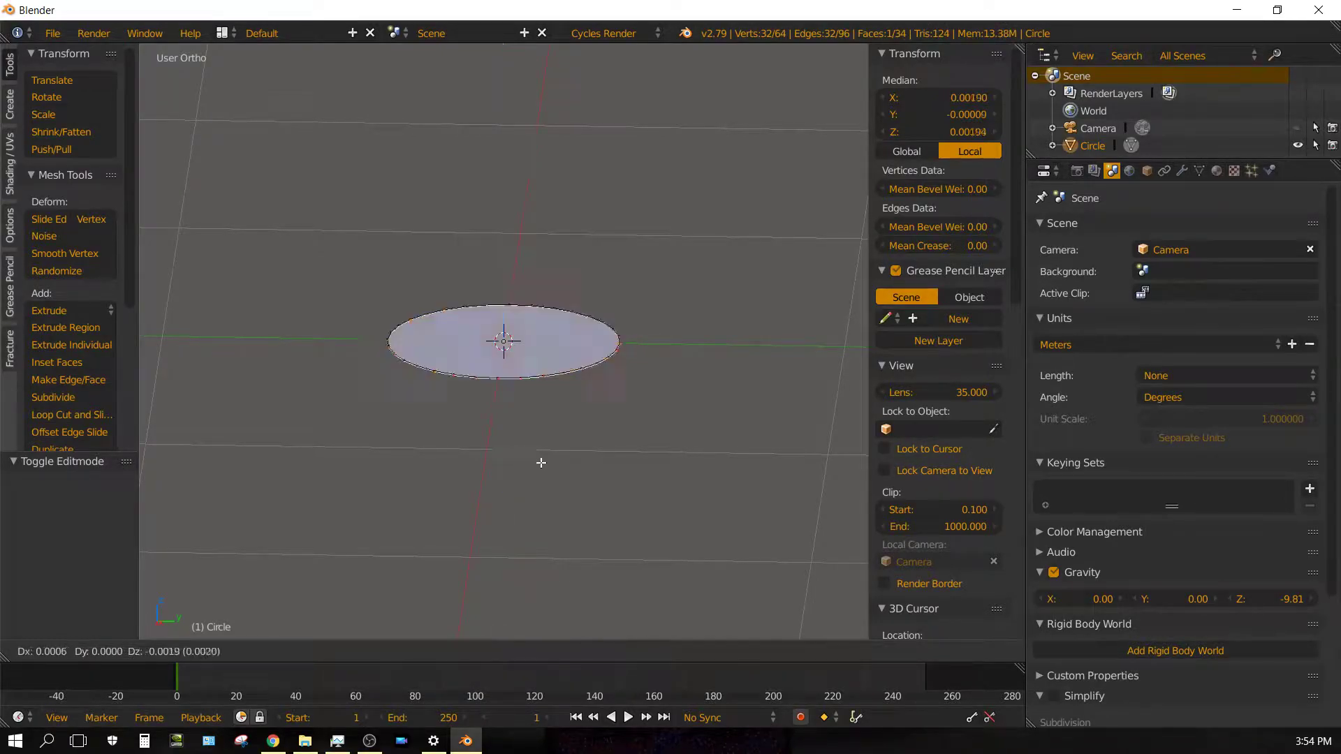
{"action": "right_click", "coordinate": [540, 462]}
{"action": "left_click", "coordinate": [932, 132]}
{"action": "type", "text": "0.033"}
{"action": "key", "text": "Return"}
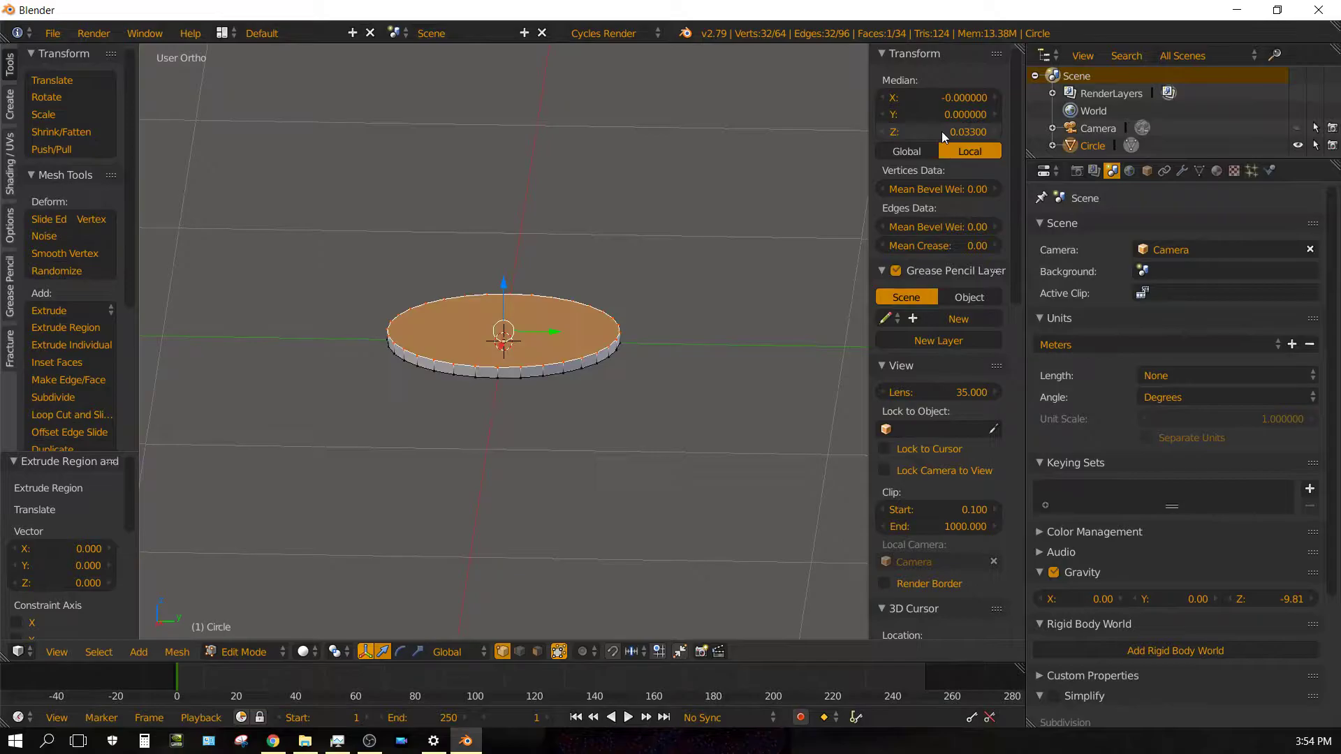
{"action": "scroll", "coordinate": [967, 338], "scroll_direction": "down", "scroll_amount": 4}
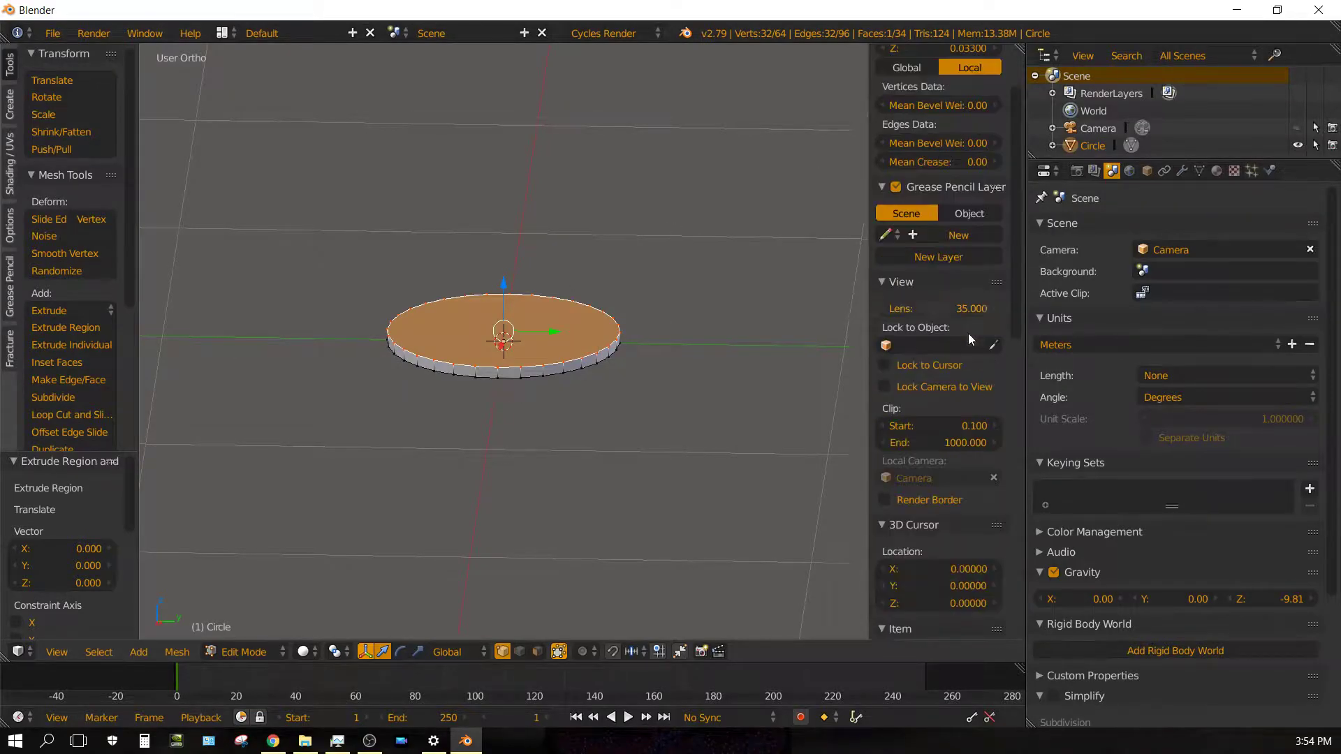
{"action": "scroll", "coordinate": [967, 338], "scroll_direction": "up", "scroll_amount": 4}
{"action": "scroll", "coordinate": [967, 338], "scroll_direction": "down", "scroll_amount": 5}
{"action": "scroll", "coordinate": [967, 338], "scroll_direction": "down", "scroll_amount": 5}
{"action": "scroll", "coordinate": [967, 338], "scroll_direction": "down", "scroll_amount": 4}
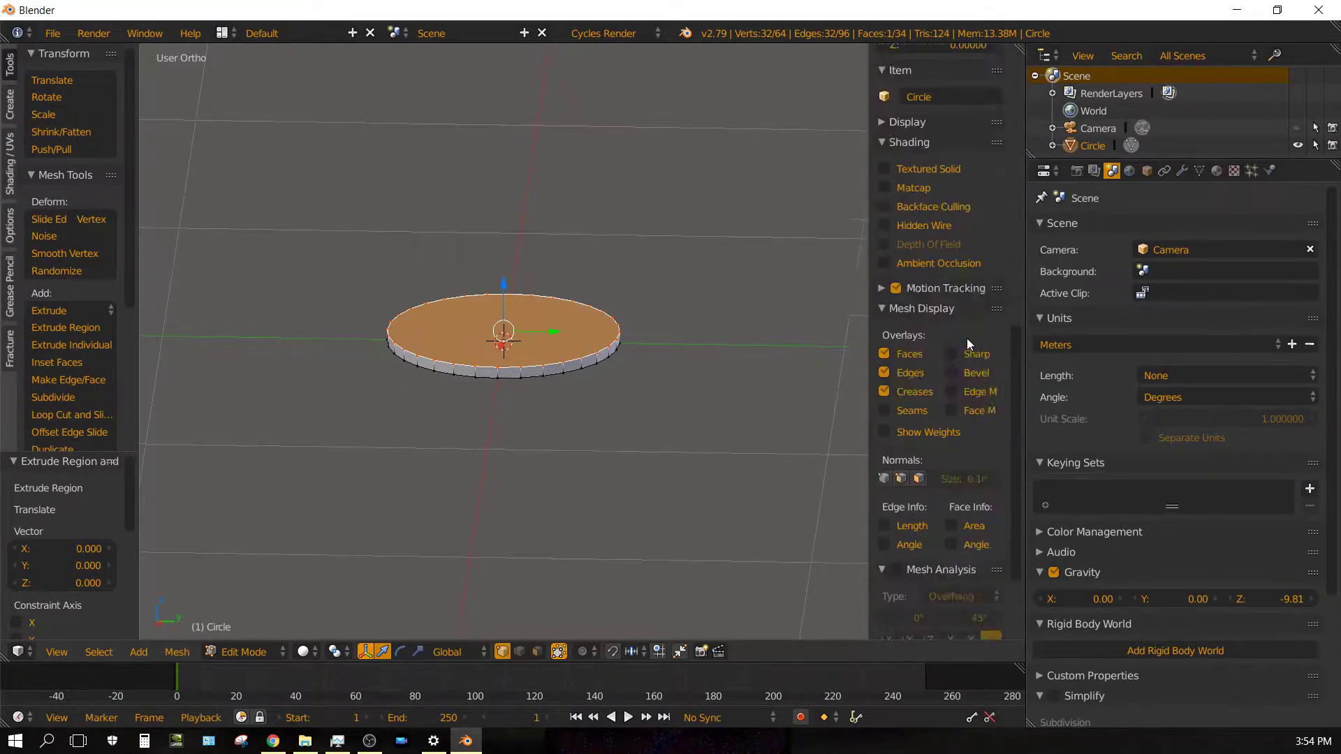
{"action": "scroll", "coordinate": [967, 338], "scroll_direction": "up", "scroll_amount": 5}
{"action": "scroll", "coordinate": [967, 338], "scroll_direction": "up", "scroll_amount": 5}
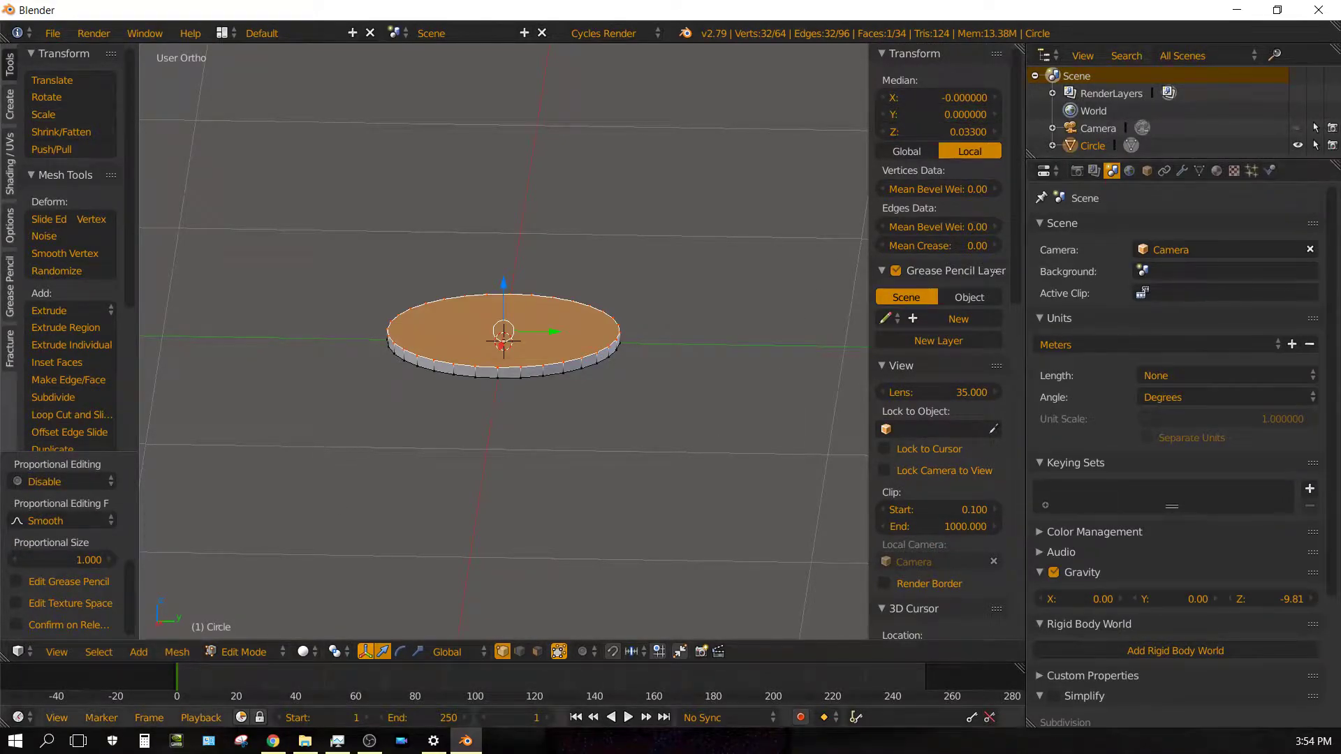
Compute 0.804 / 0.68 in Calculator (about 1.18)
{"action": "left_click", "coordinate": [144, 740]}
{"action": "type", "text": "."}
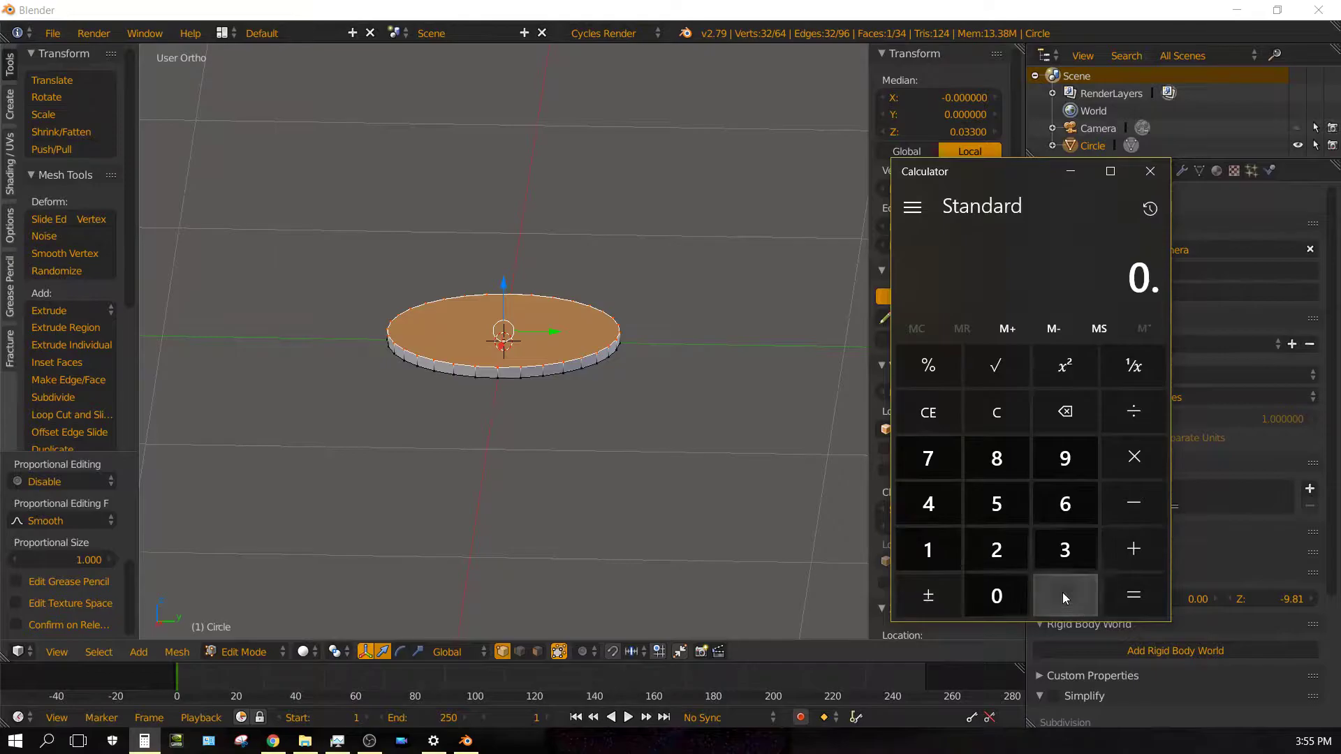
{"action": "type", "text": "68"}
{"action": "key", "text": "Escape"}
{"action": "type", "text": ".804"}
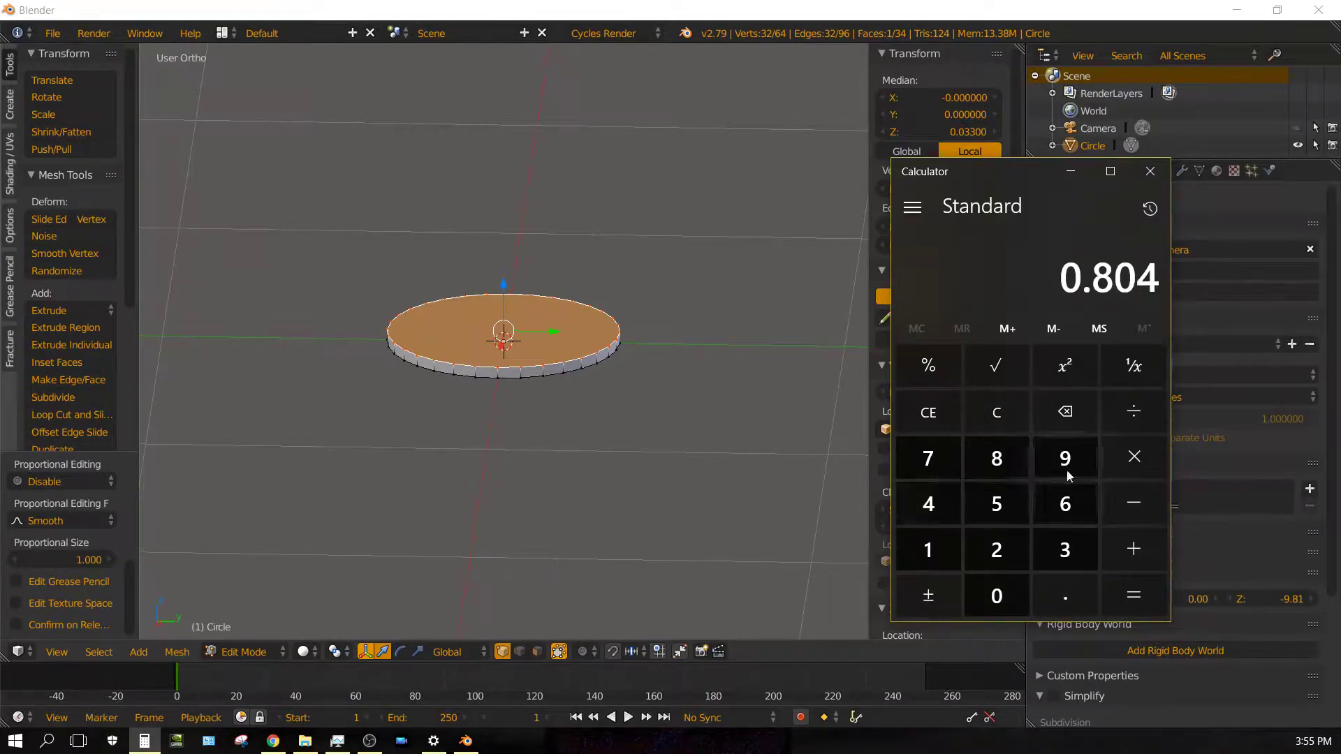
{"action": "type", "text": "/0.68"}
{"action": "left_click", "coordinate": [1135, 593]}
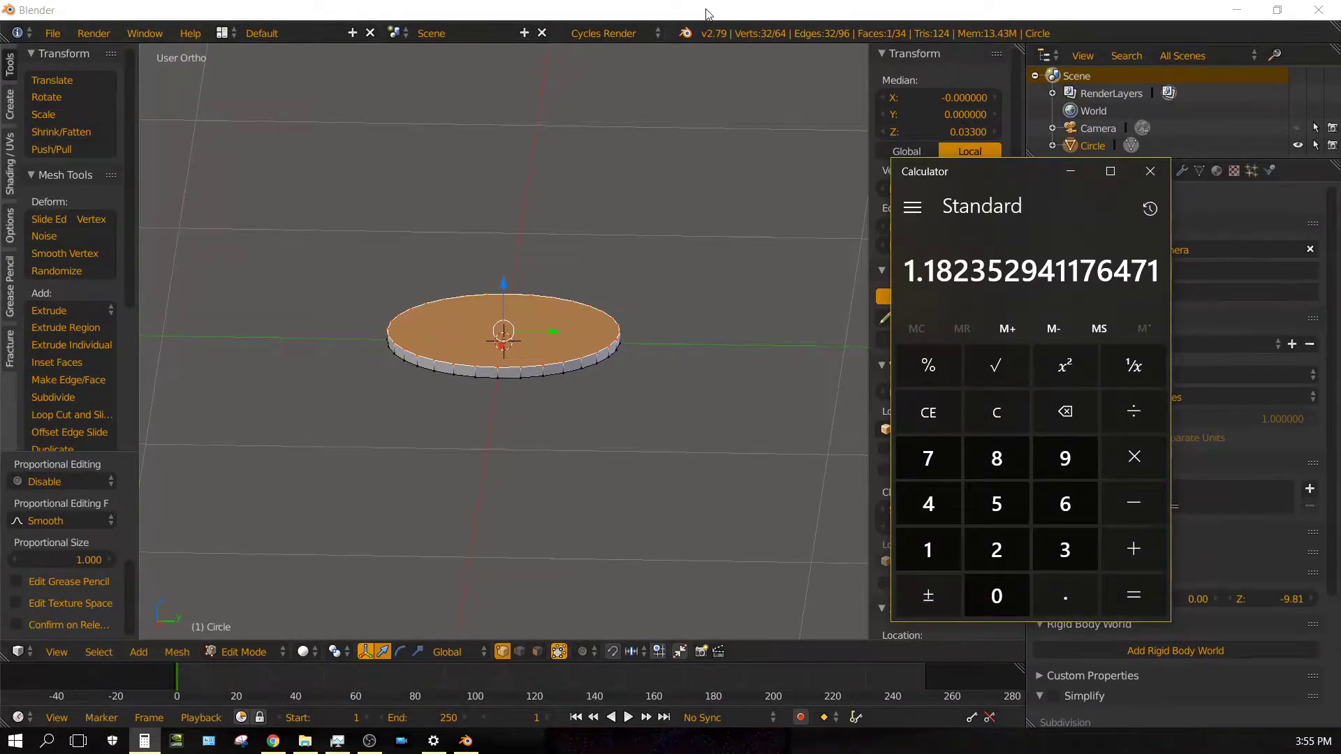
Scale the disc's top face by 1.18 and switch to Front view
{"action": "key", "text": "alt+Tab"}
{"action": "key", "text": "s"}
{"action": "key", "text": "ctrl+v"}
{"action": "key", "text": "Return"}
{"action": "key", "text": "KP_1"}
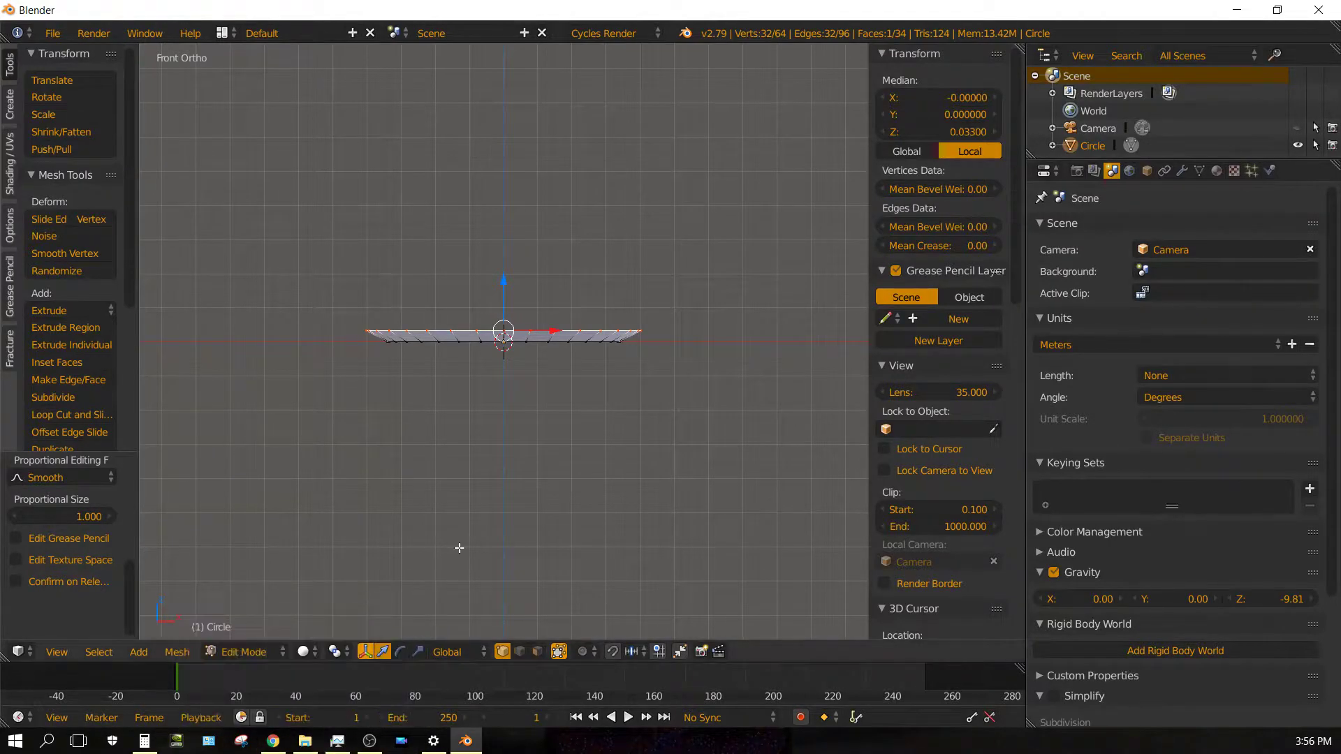
Extrude the top face up to 0.122 height, then extrude it again in place
{"action": "type", "text": "e."}
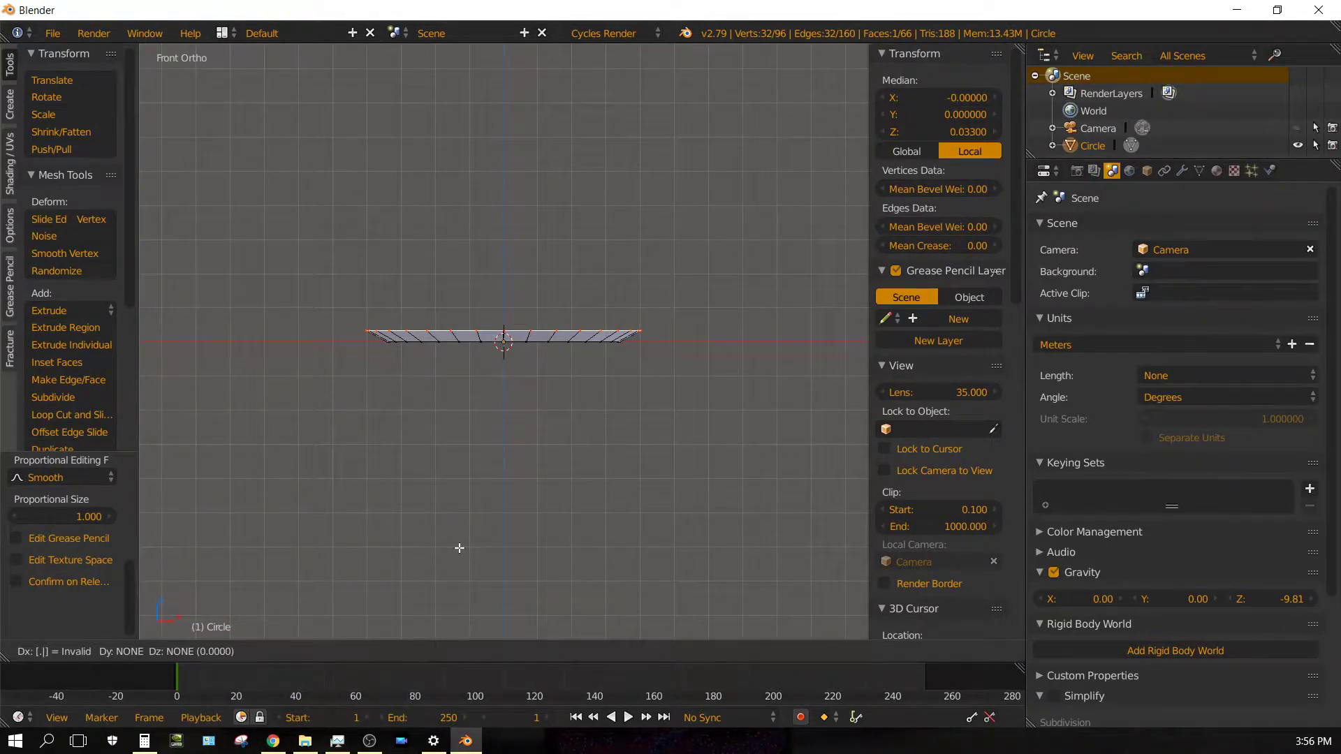
{"action": "key", "text": "Escape"}
{"action": "middle_click_drag", "start_coordinate": [500, 514], "coordinate": [501, 533]}
{"action": "key", "text": "ctrl+z"}
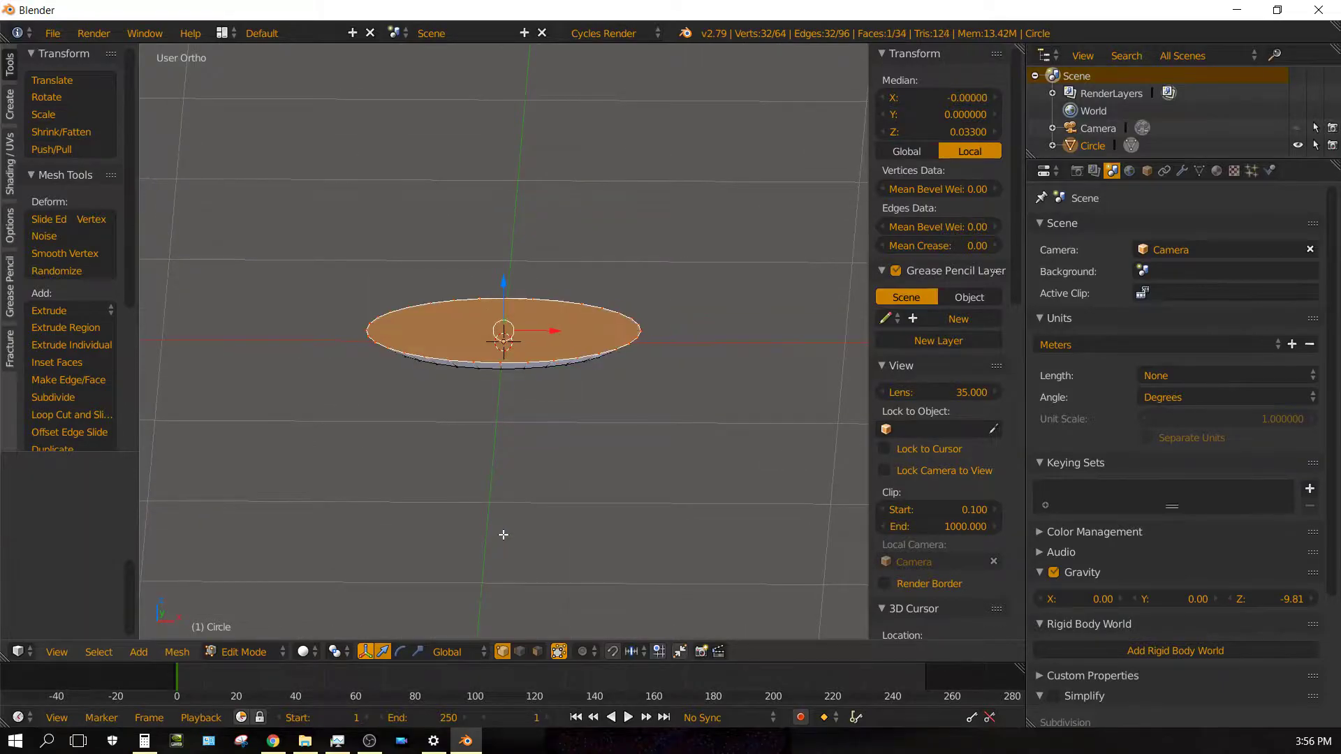
{"action": "key", "text": "e"}
{"action": "left_click", "coordinate": [482, 390]}
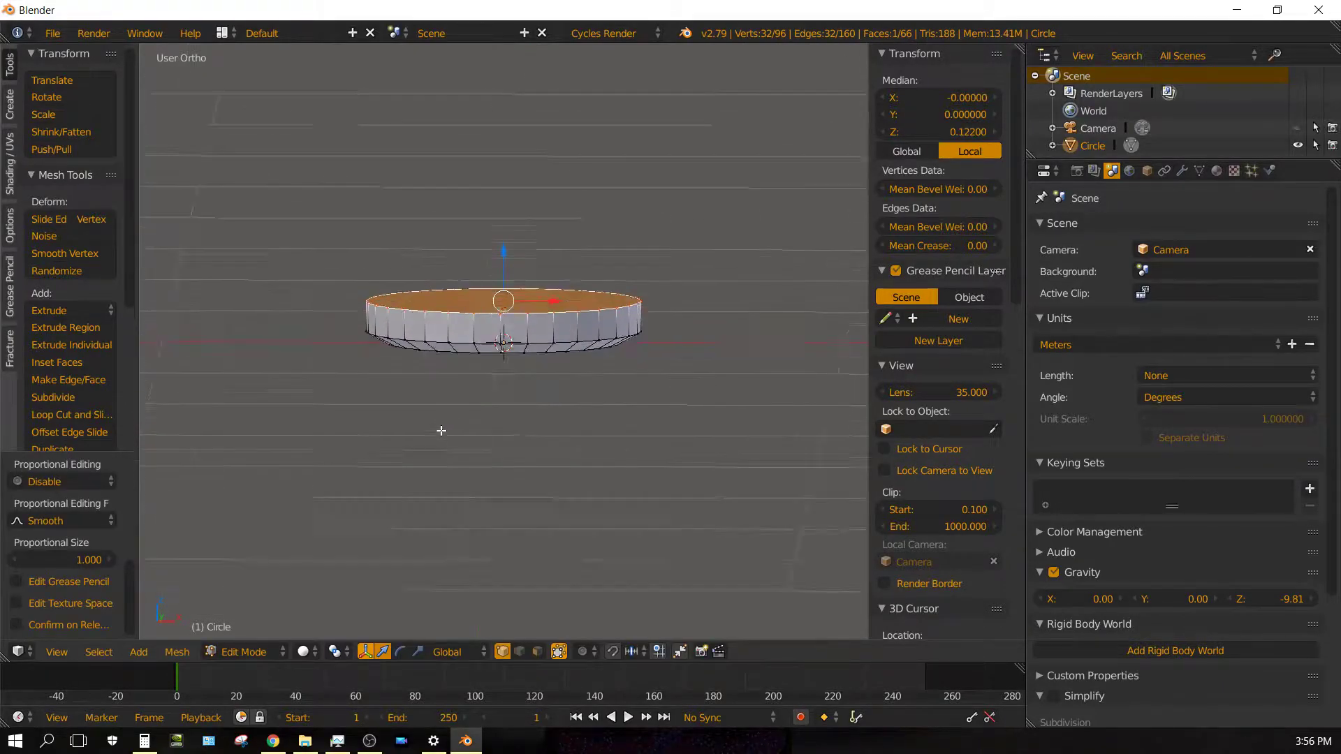
{"action": "middle_click_drag", "start_coordinate": [441, 431], "coordinate": [444, 428]}
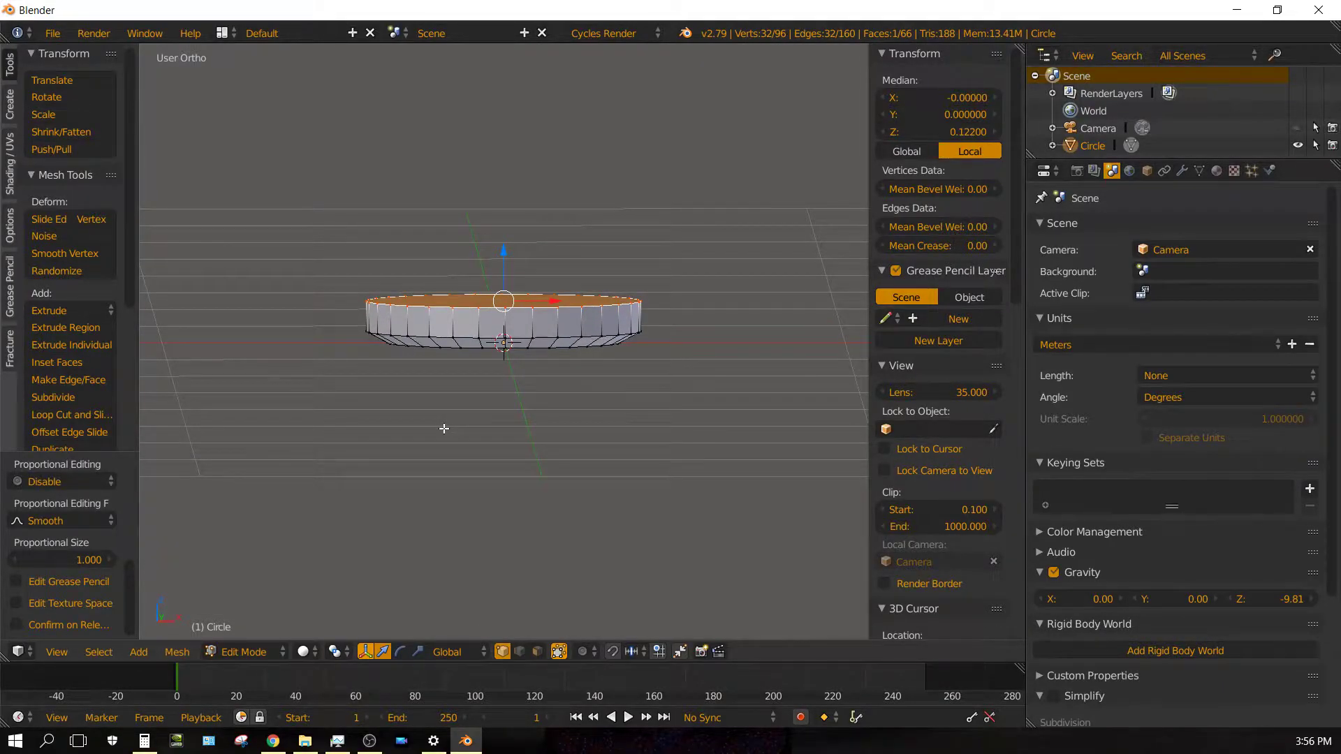
{"action": "key", "text": "e"}
{"action": "left_click", "coordinate": [444, 428]}
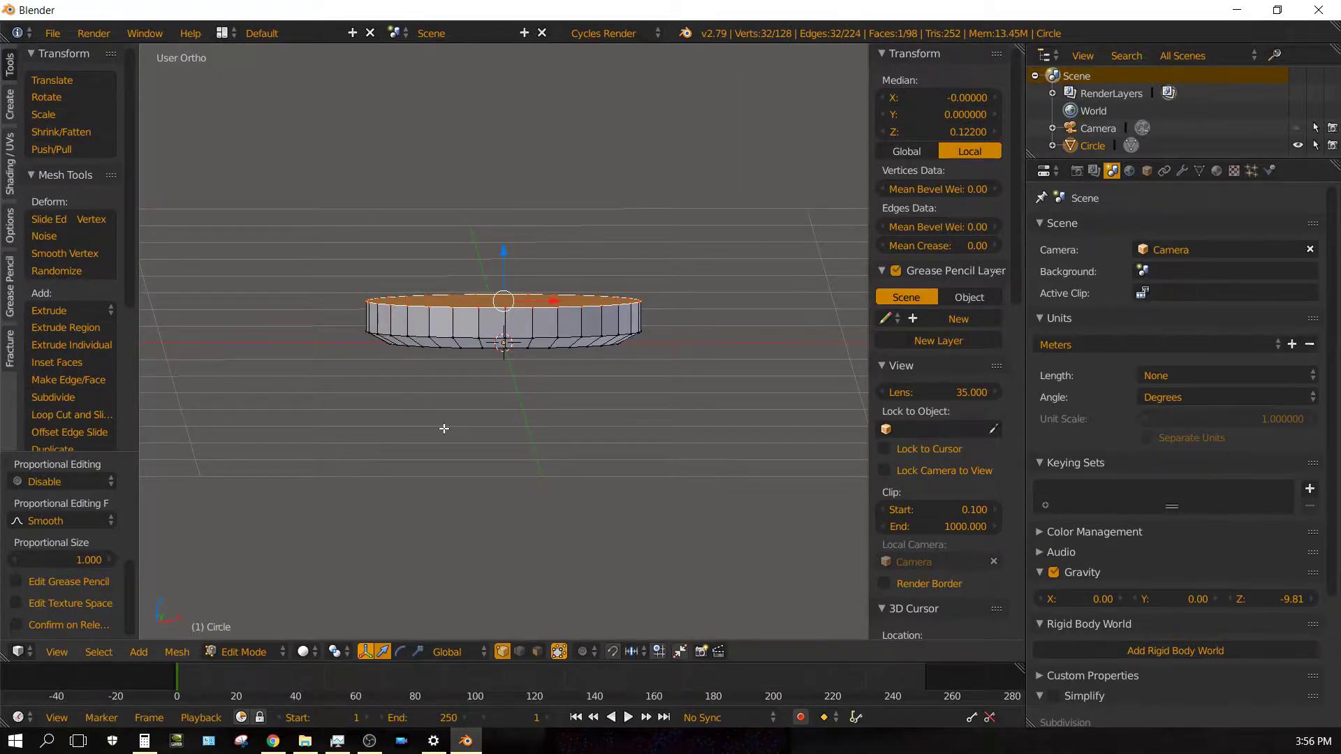
Compute 0.68 / 0.804 in Calculator (about 0.846)
{"action": "left_click", "coordinate": [144, 741]}
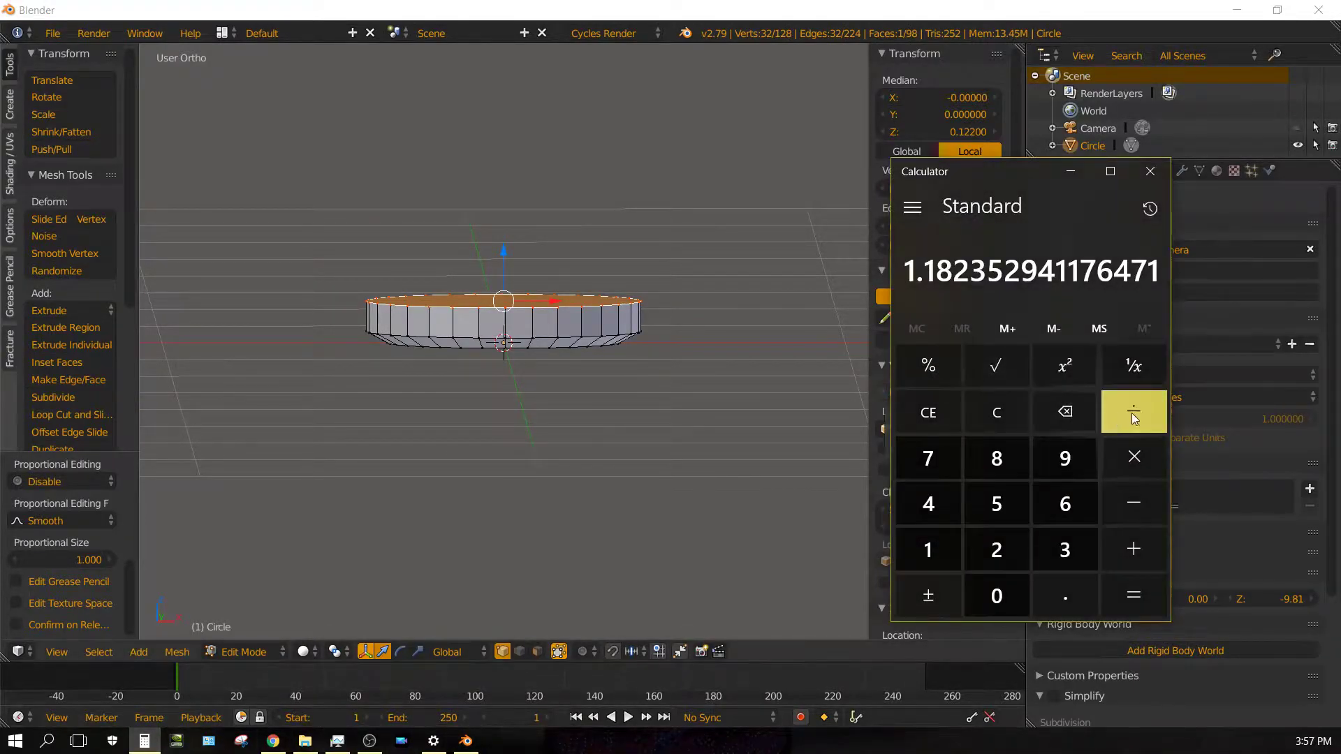
{"action": "left_click", "coordinate": [997, 412]}
{"action": "left_click", "coordinate": [1065, 596]}
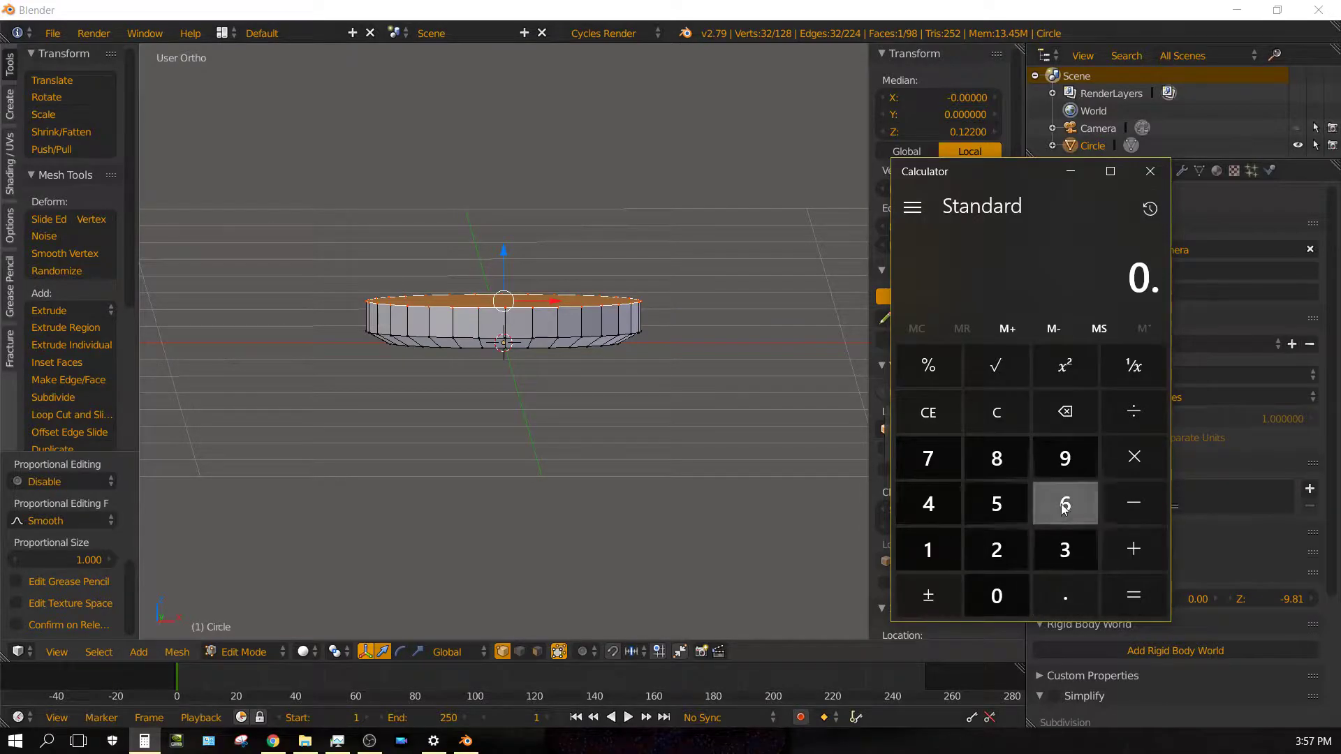
{"action": "left_click", "coordinate": [1066, 504]}
{"action": "left_click", "coordinate": [997, 458]}
{"action": "key", "text": "slash"}
{"action": "type", "text": "0.804"}
{"action": "left_click", "coordinate": [1150, 592]}
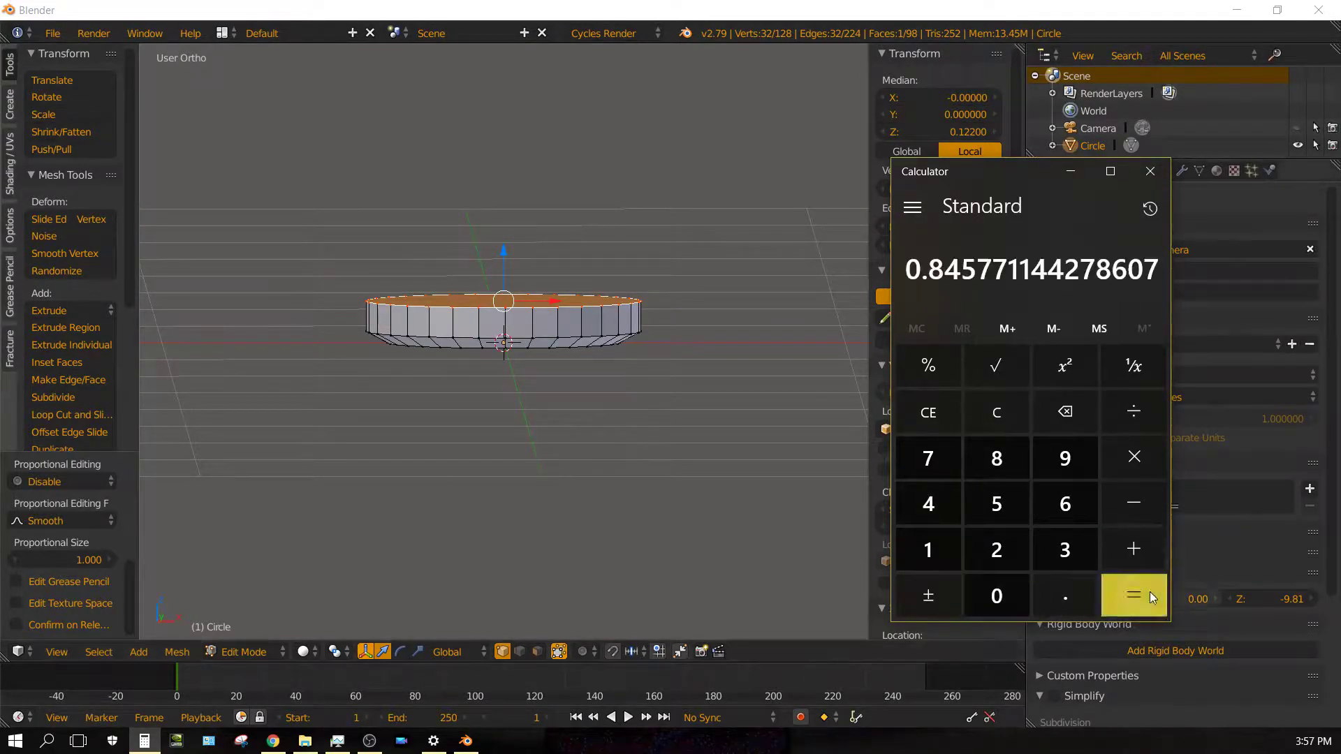
Scale the top ring inward by 0.846
{"action": "left_click", "coordinate": [617, 11]}
{"action": "key", "text": "alt+Tab"}
{"action": "key", "text": "alt+Tab"}
{"action": "type", "text": "s"}
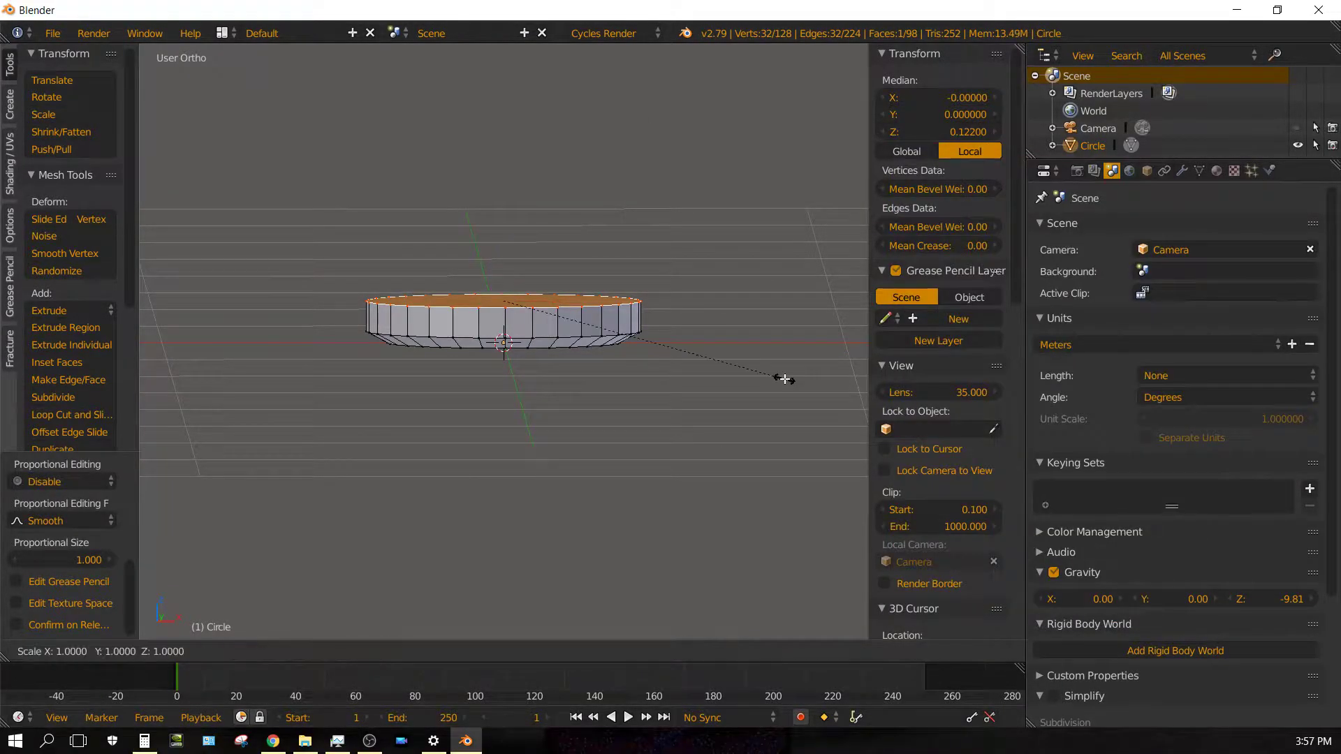
{"action": "type", "text": ".846"}
{"action": "key", "text": "Return"}
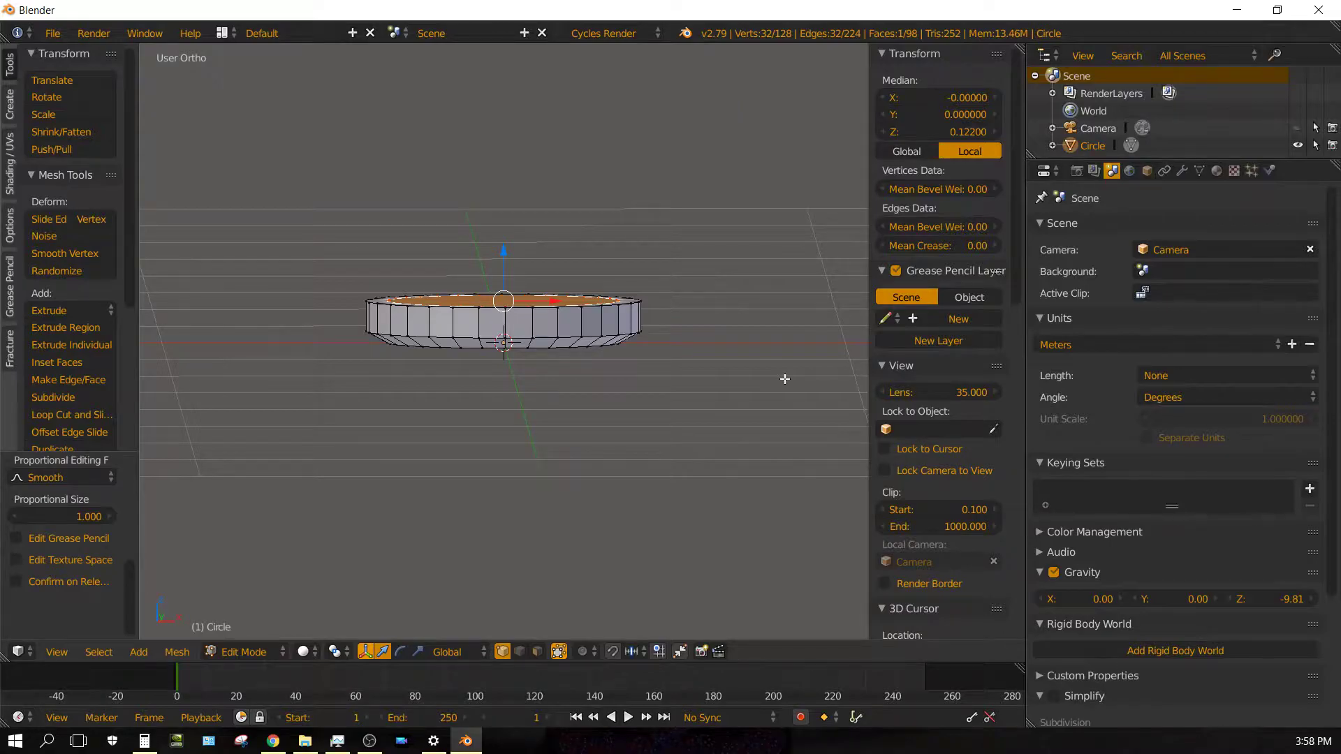
Extrude the top ring up 0.089 twice, widen it by 1.18, then extrude it 3.006
{"action": "type", "text": "e.089"}
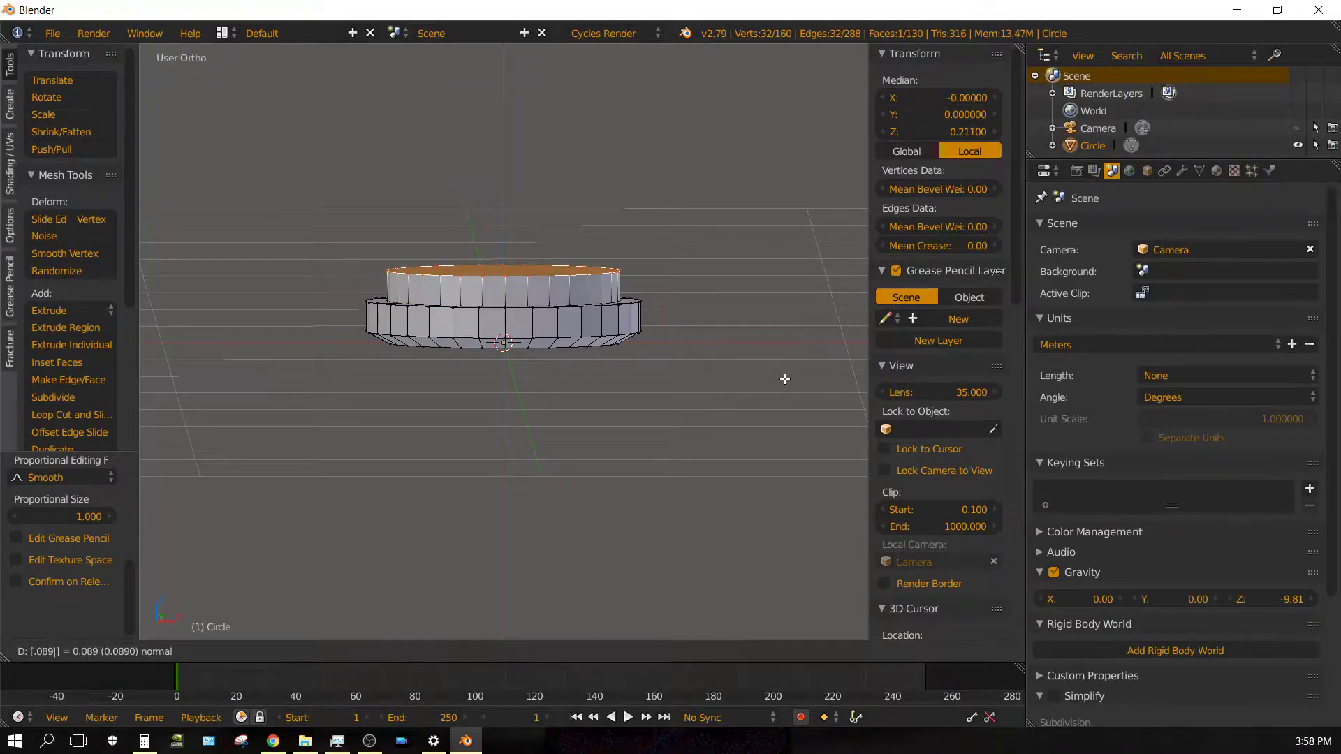
{"action": "key", "text": "Return"}
{"action": "type", "text": "e.089"}
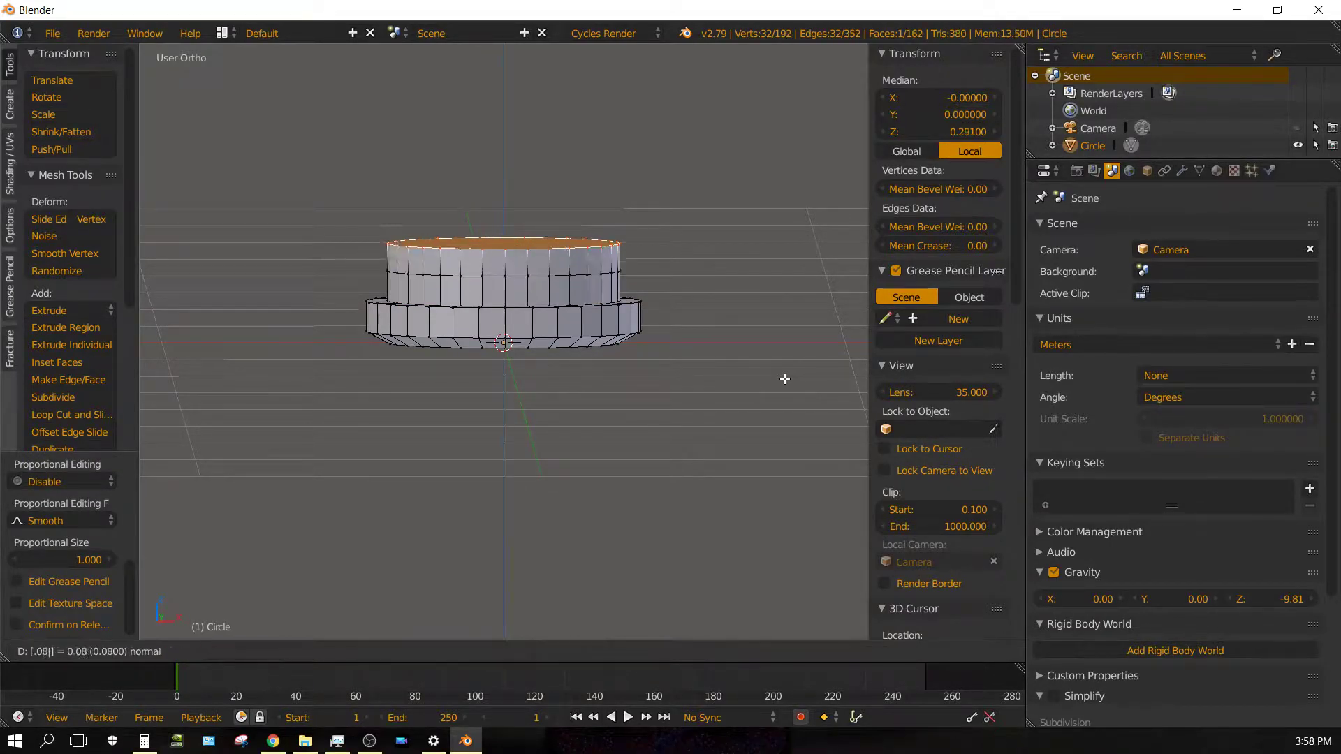
{"action": "key", "text": "Return"}
{"action": "type", "text": "s1.18"}
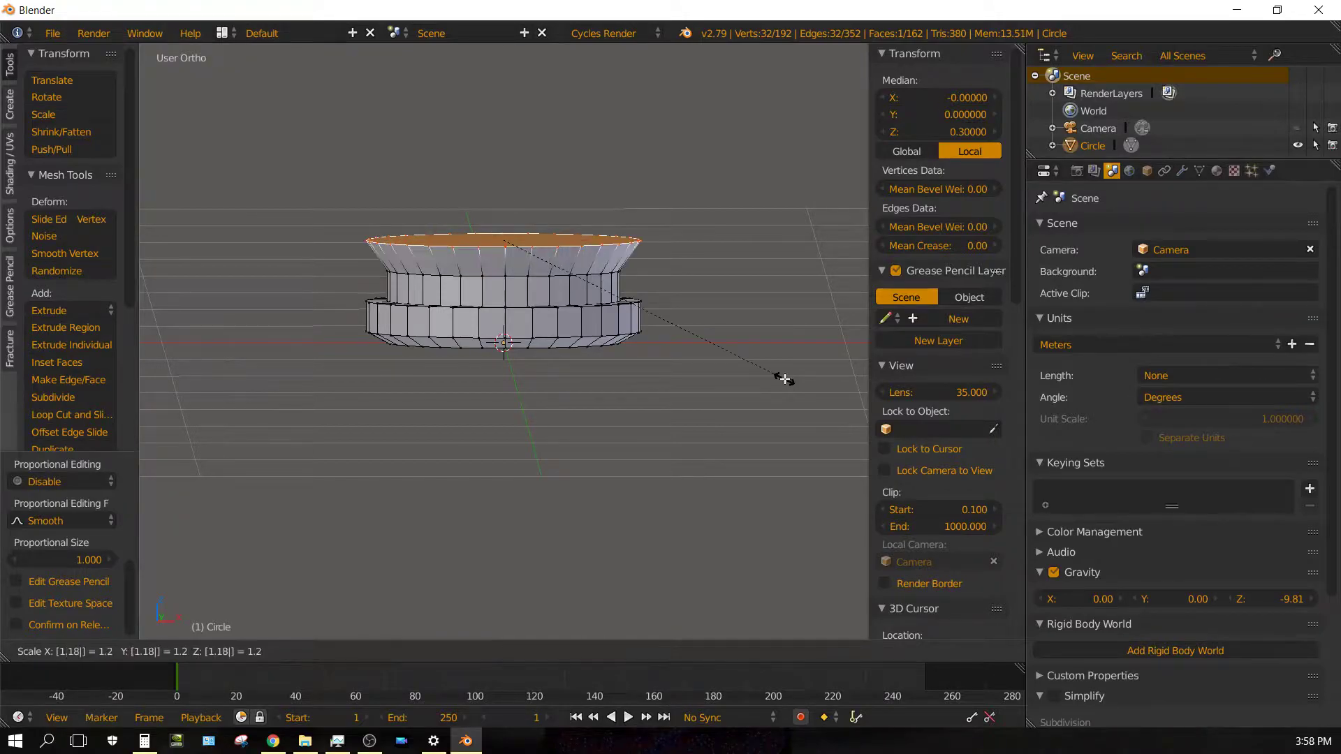
{"action": "key", "text": "Return"}
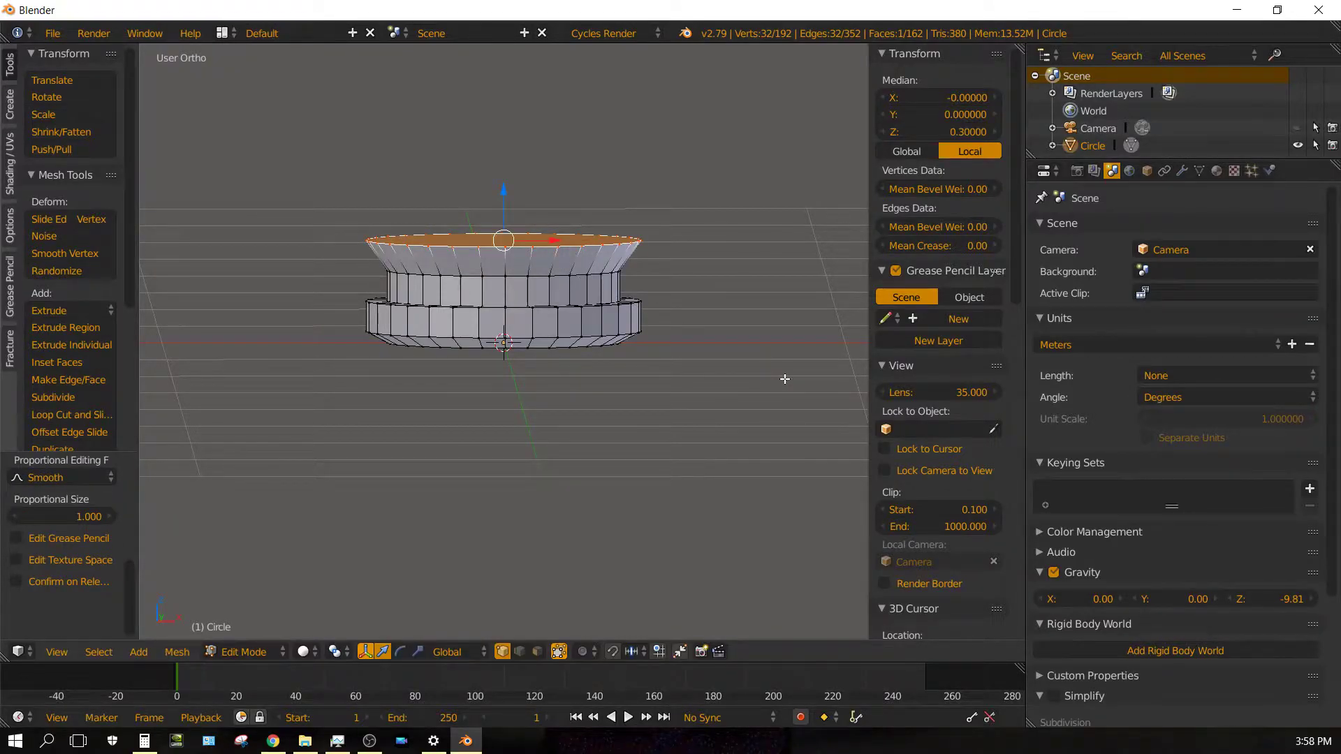
{"action": "type", "text": "e3.006"}
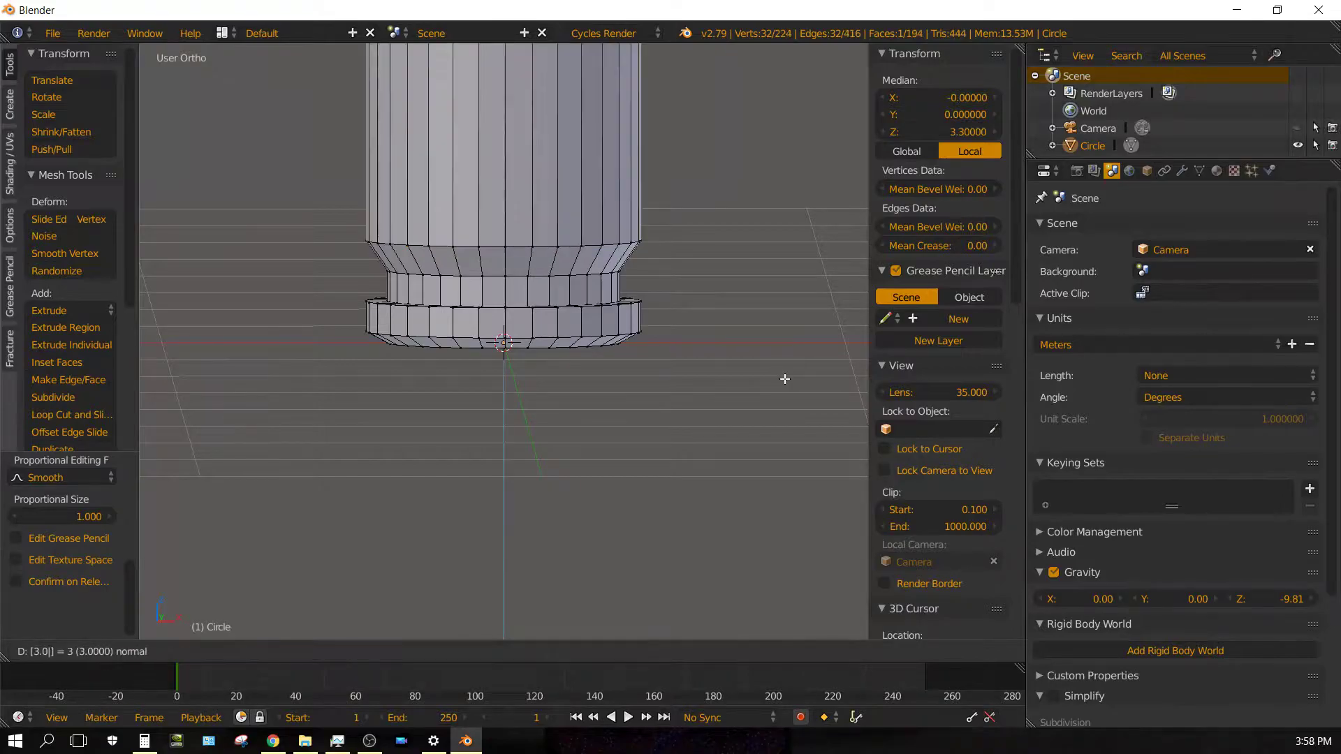
{"action": "key", "text": "Return"}
Compute .714 / .804 in Calculator and scale the column's top ring by 0.888
{"action": "key", "text": "KP_1"}
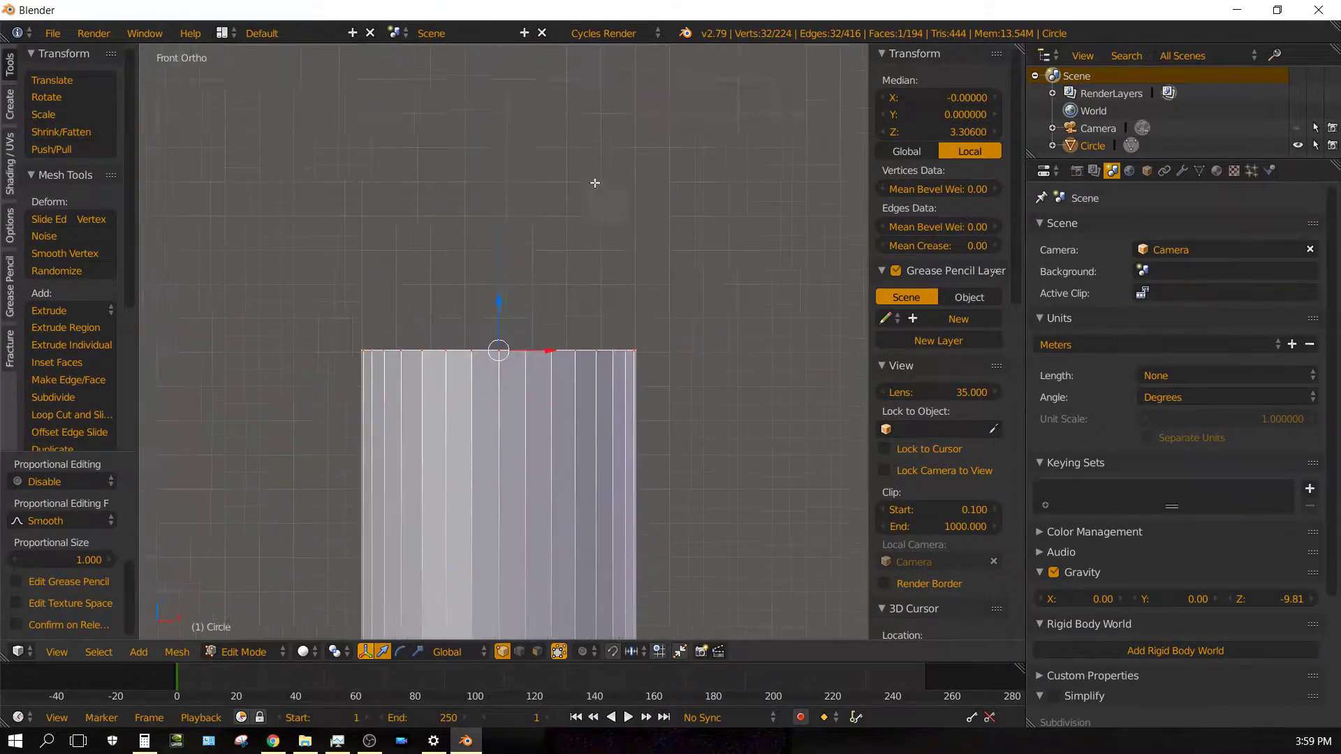
{"action": "left_click", "coordinate": [144, 740]}
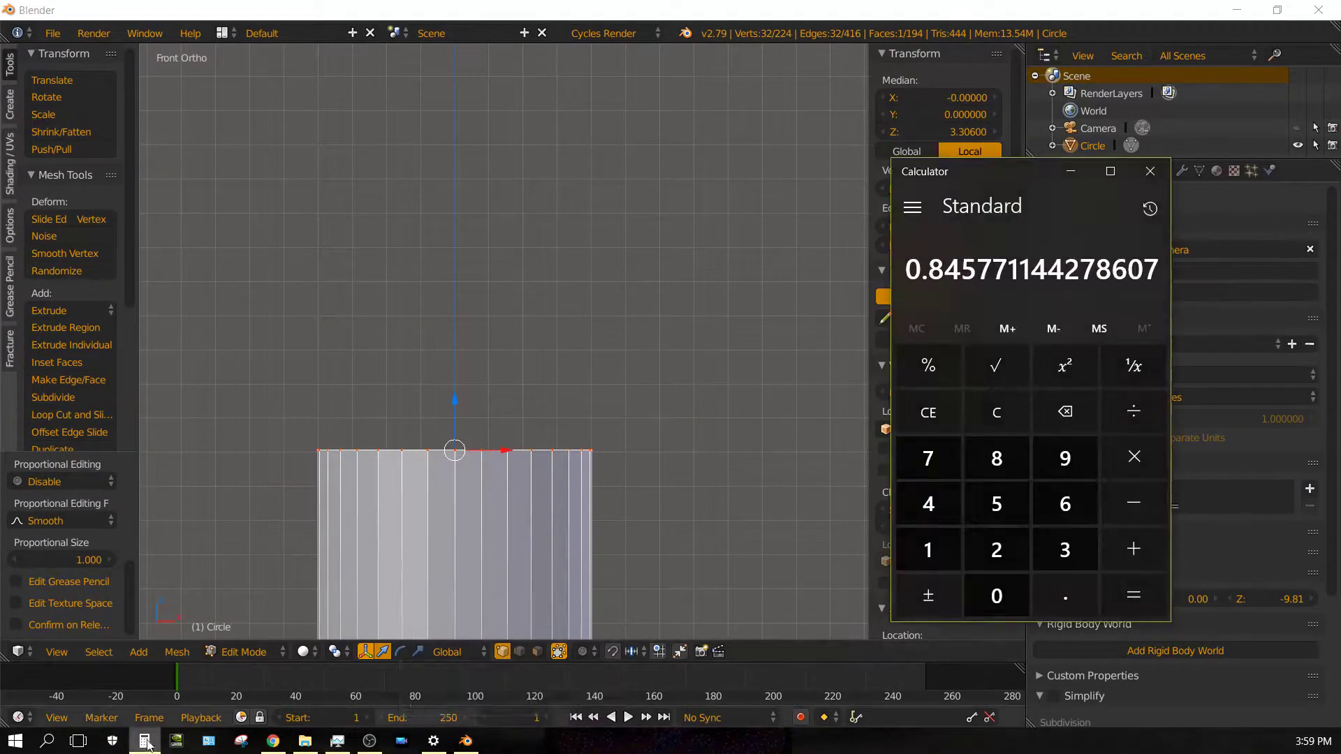
{"action": "left_click", "coordinate": [1023, 426]}
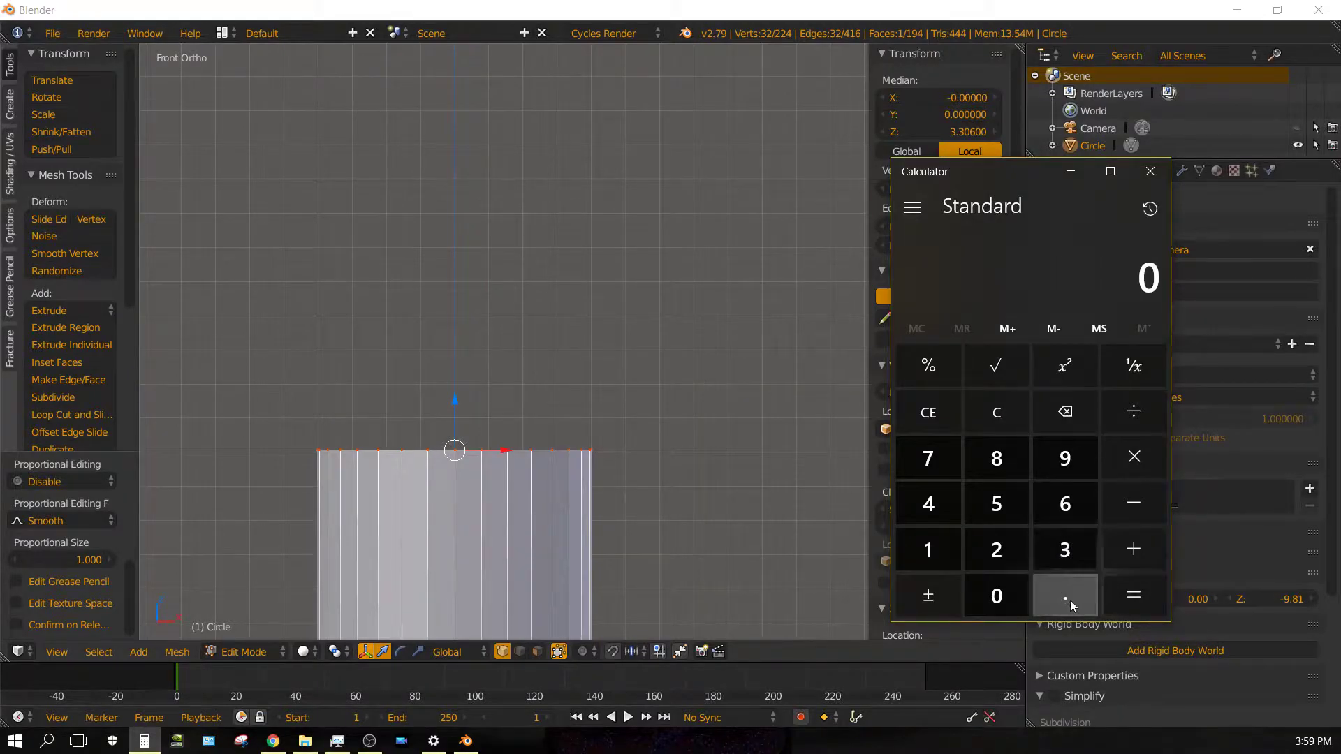
{"action": "type", "text": ".714/.804"}
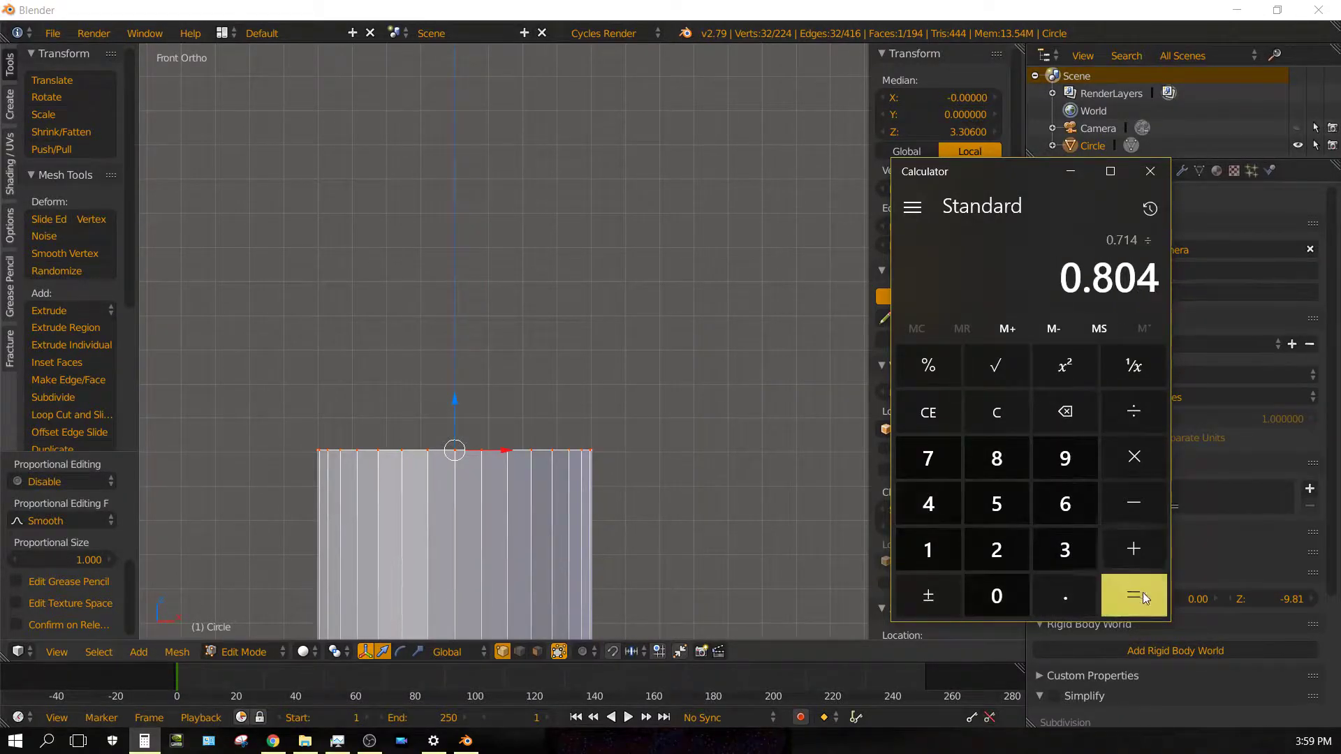
{"action": "left_click", "coordinate": [1133, 595]}
{"action": "key", "text": "alt+Tab"}
{"action": "type", "text": "s.888"}
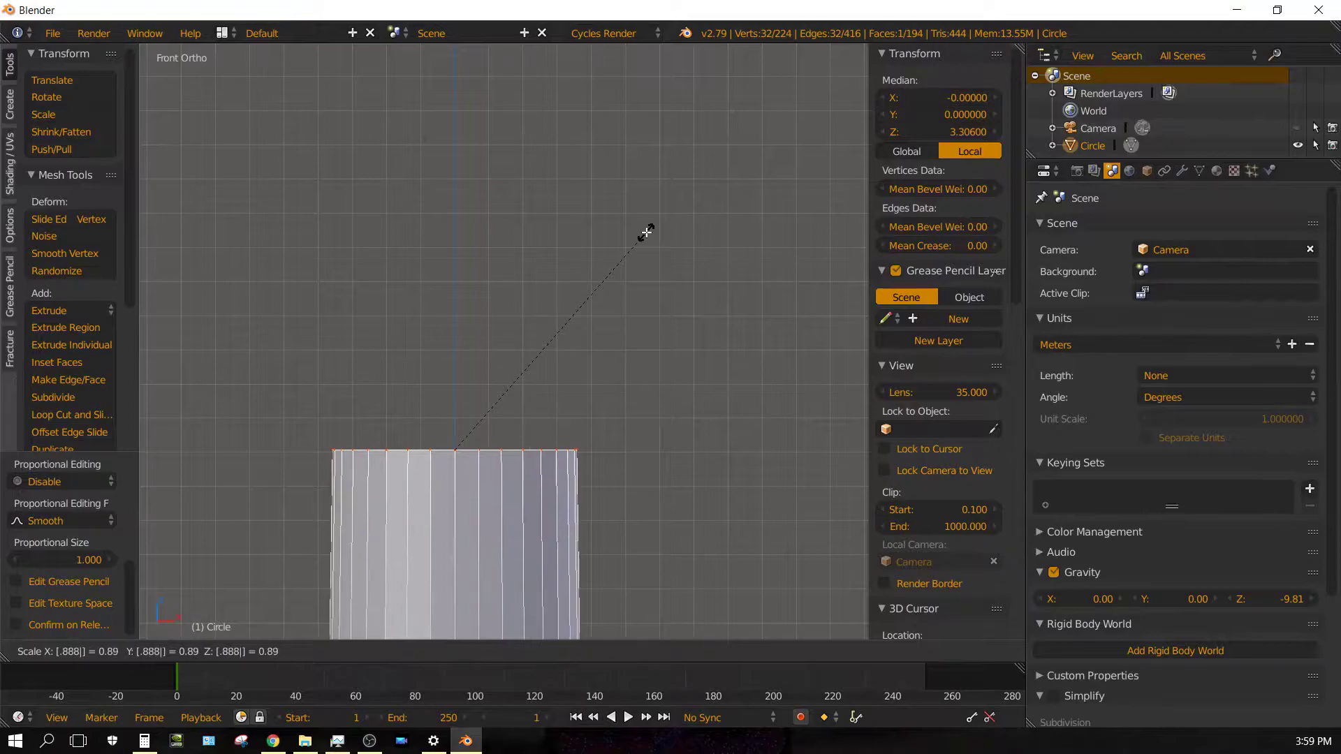
{"action": "key", "text": "Return"}
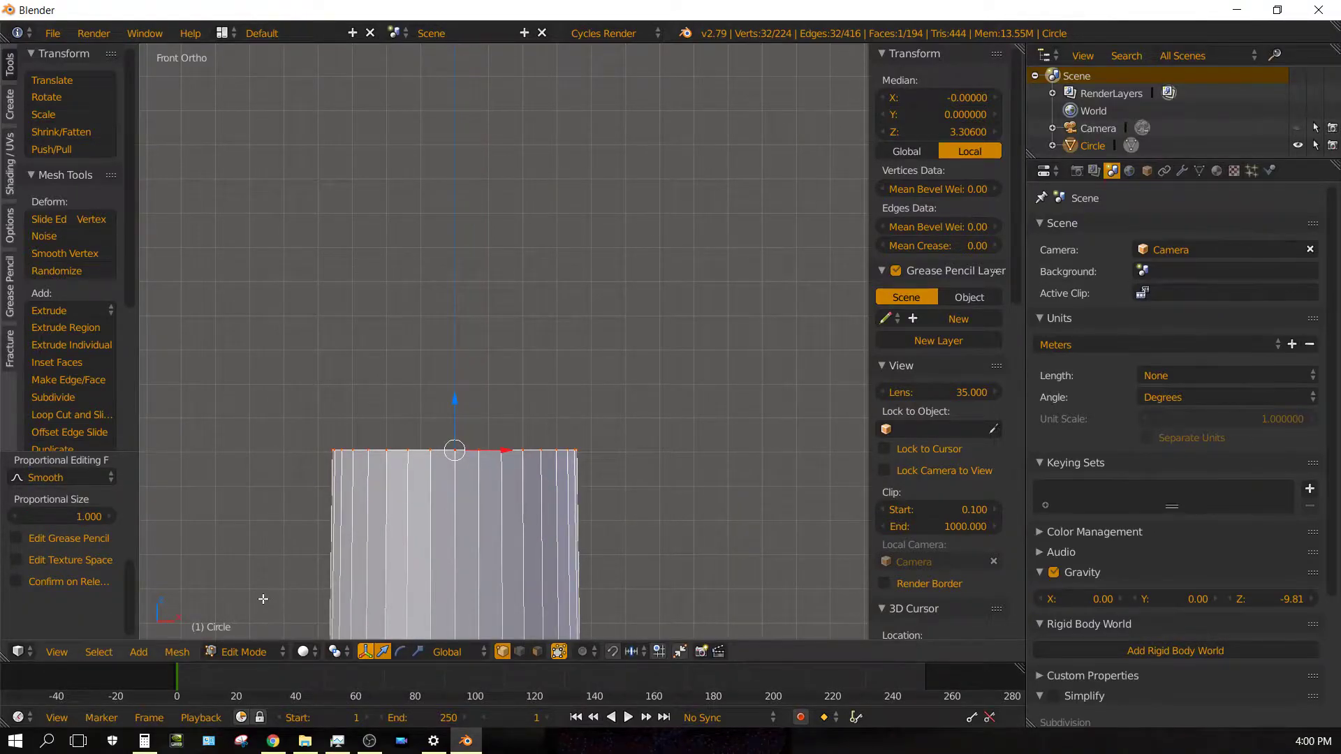
Extrude the top ring 0.274 and narrow it by 0.784 (0.56 / 0.714) for the shoulder
{"action": "type", "text": "e"}
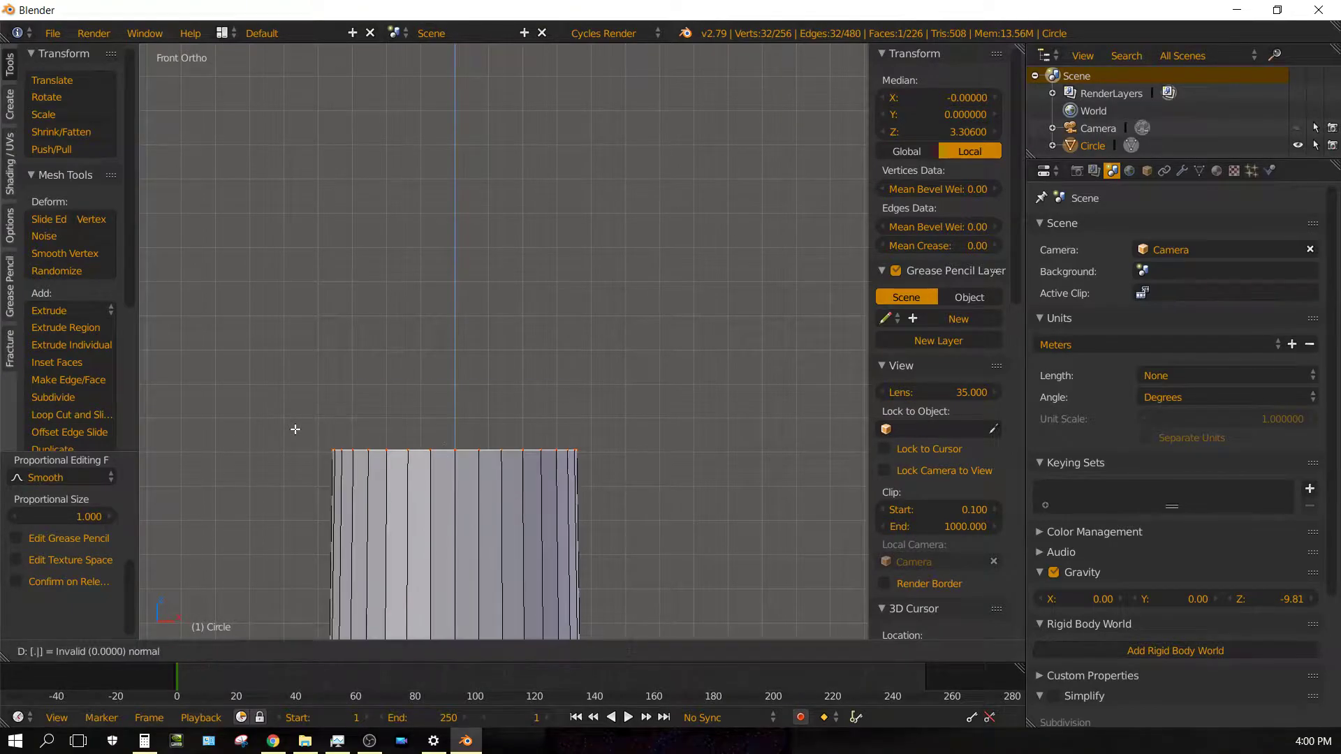
{"action": "type", "text": ".274"}
{"action": "key", "text": "Return"}
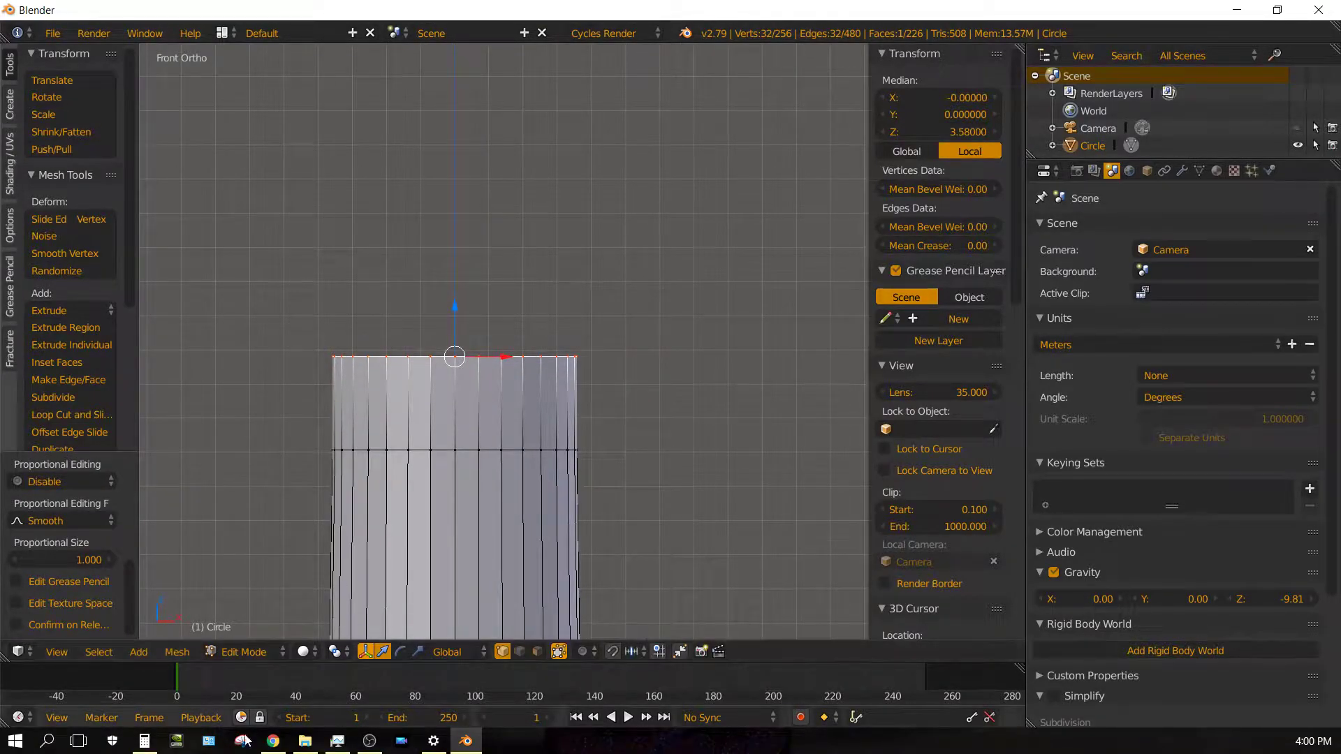
{"action": "key", "text": "alt+Tab"}
{"action": "left_click", "coordinate": [985, 419]}
{"action": "left_click", "coordinate": [1059, 594]}
{"action": "left_click", "coordinate": [1066, 504]}
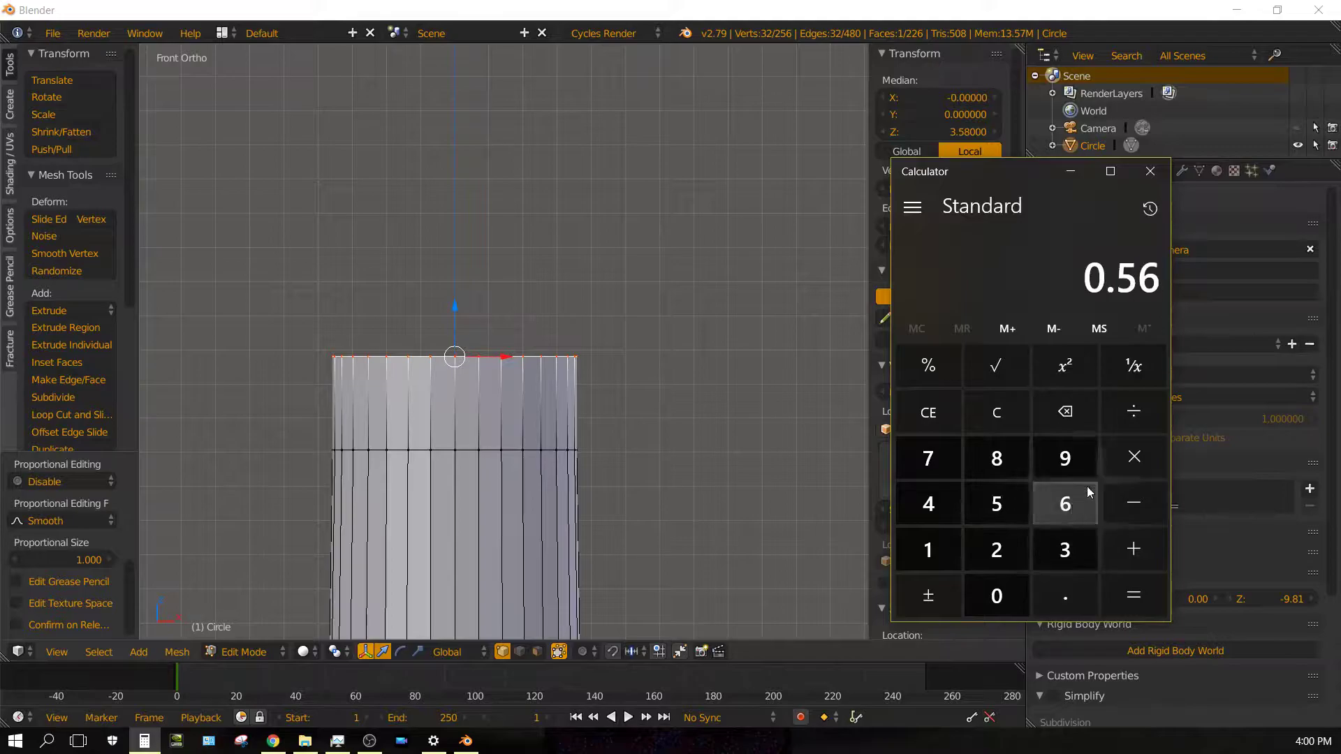
{"action": "left_click", "coordinate": [1134, 411]}
{"action": "left_click", "coordinate": [929, 458]}
{"action": "left_click", "coordinate": [928, 503]}
{"action": "left_click", "coordinate": [1134, 595]}
{"action": "key", "text": "alt+Tab"}
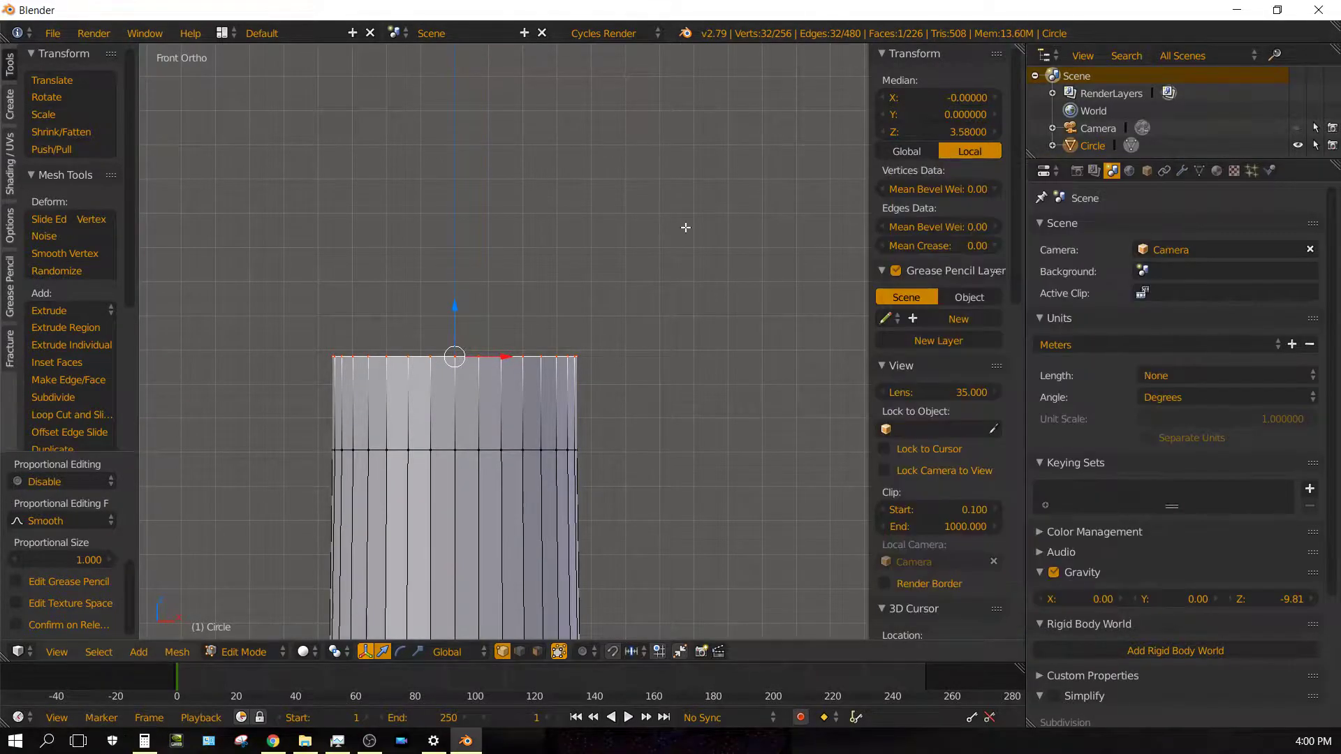
{"action": "type", "text": "s.784"}
{"action": "key", "text": "Return"}
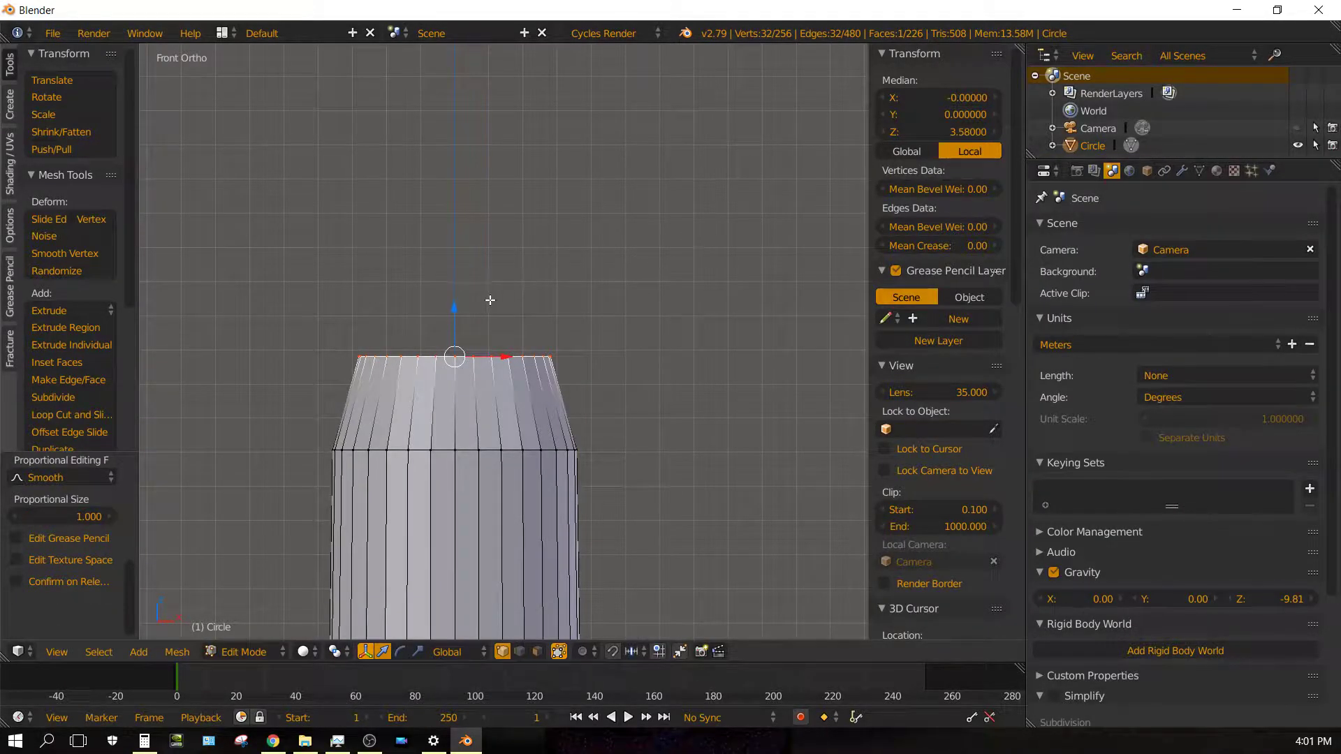
Extrude the neck up 0.632 so its top ring reaches Z 4.212
{"action": "key", "text": "alt+Tab"}
{"action": "left_click", "coordinate": [997, 412]}
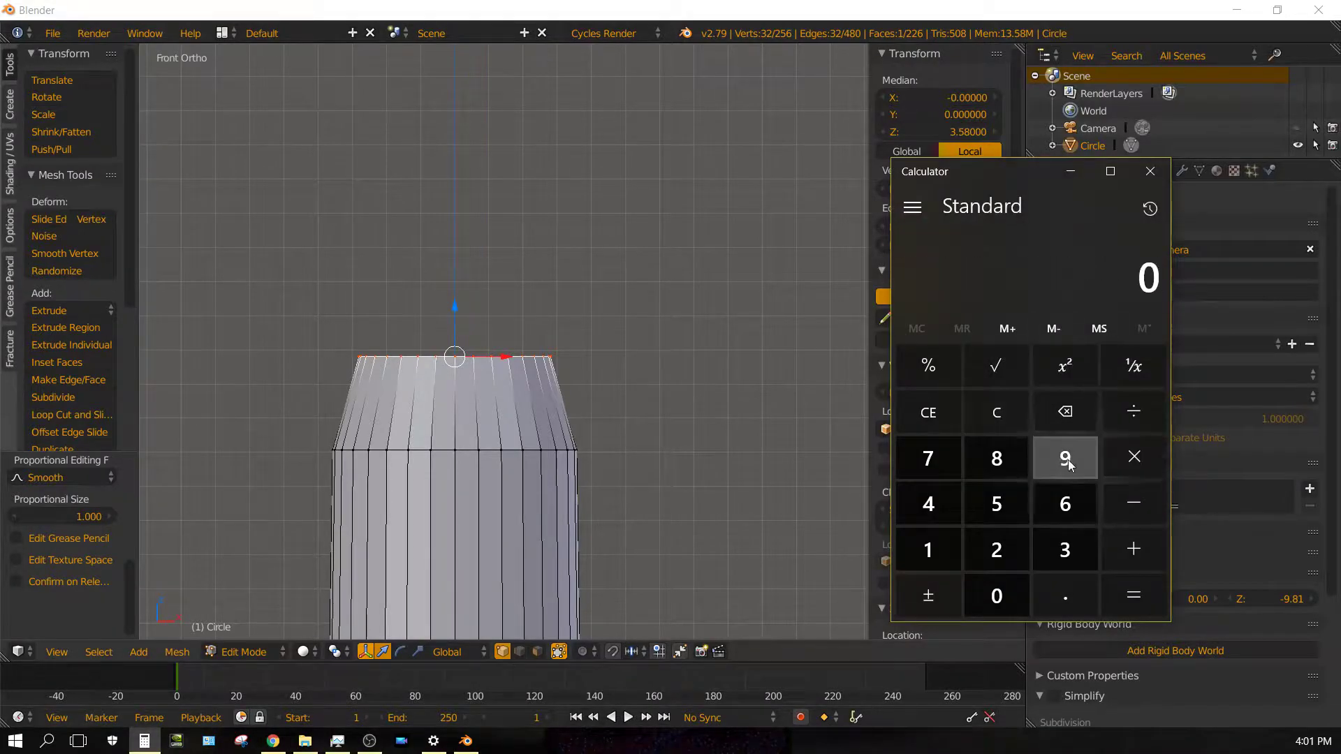
{"action": "left_click", "coordinate": [1065, 458]}
{"action": "left_click", "coordinate": [928, 549]}
{"action": "left_click", "coordinate": [997, 550]}
{"action": "left_click", "coordinate": [1135, 424]}
{"action": "key", "text": "alt+Tab"}
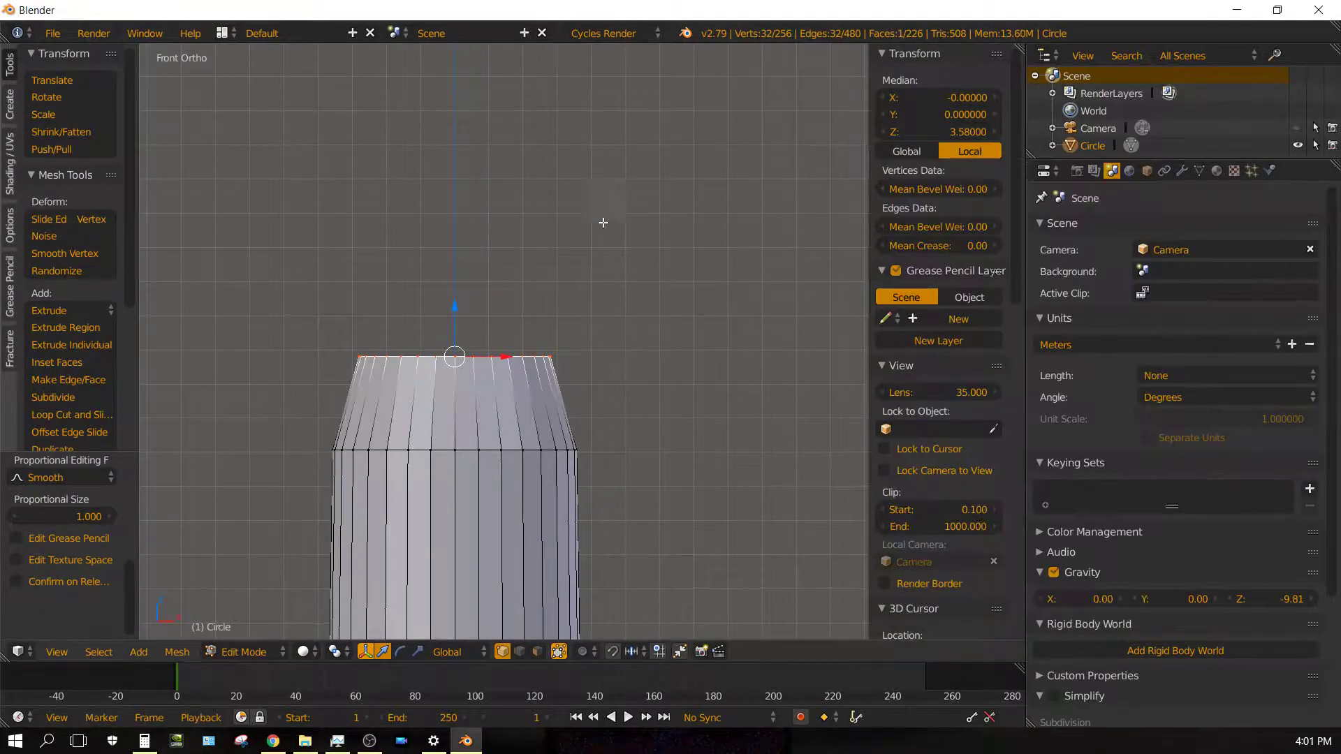
{"action": "type", "text": "e.632"}
{"action": "key", "text": "Return"}
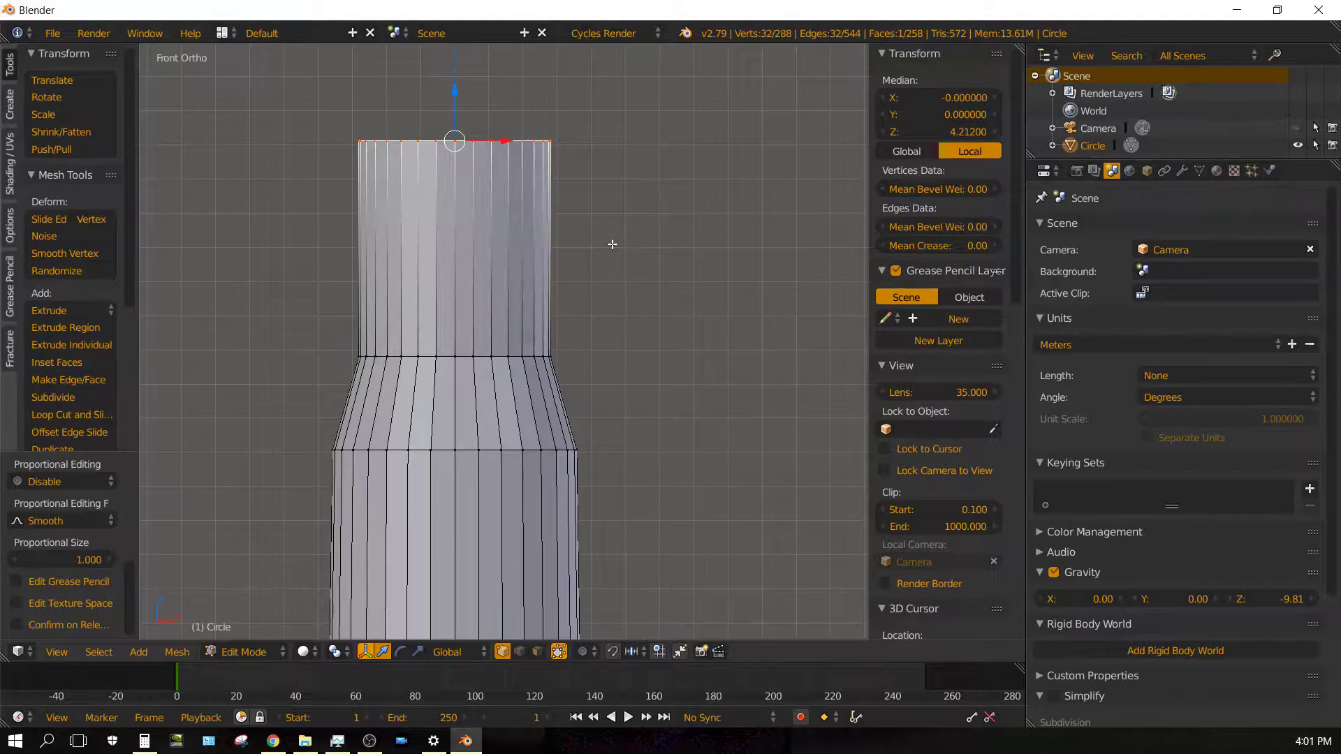
Extrude the top ring in place and narrow it by 0.9 (0.511 / 0.56)
{"action": "key", "text": "e"}
{"action": "key", "text": "Escape"}
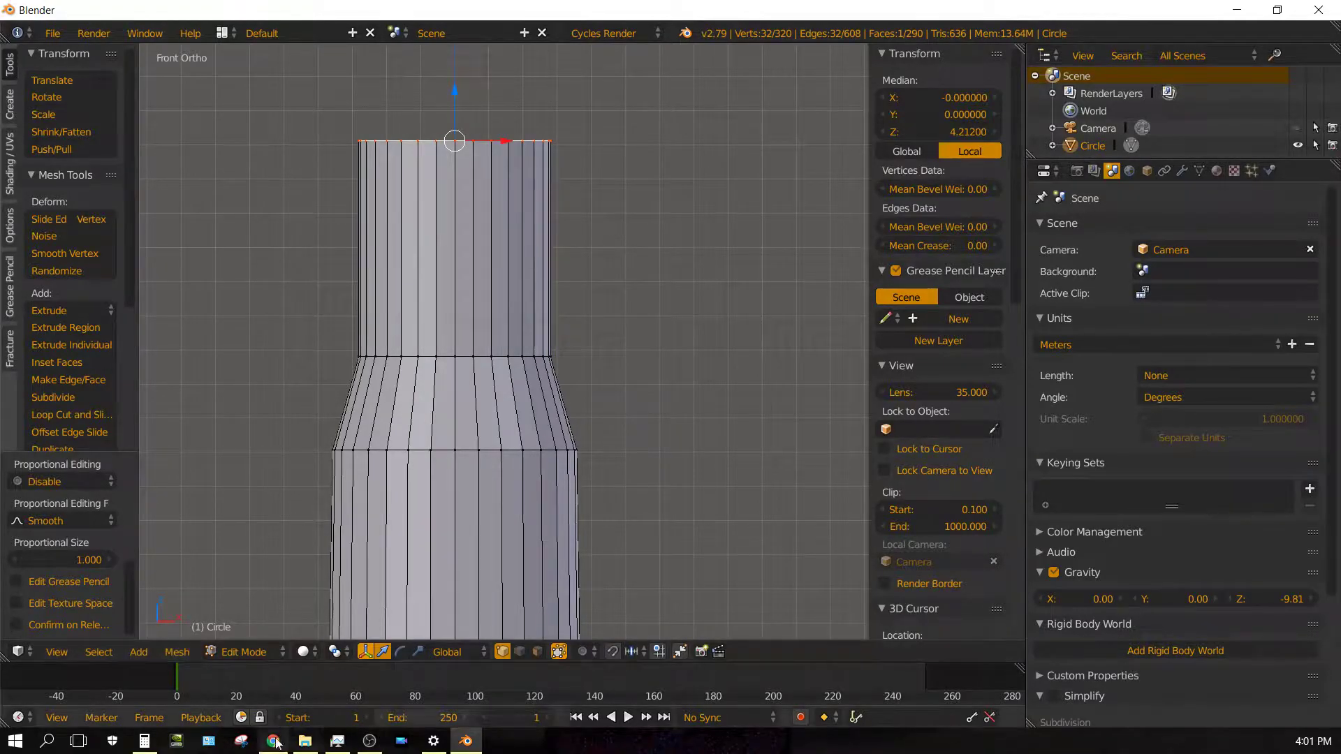
{"action": "key", "text": "alt+Tab"}
{"action": "left_click", "coordinate": [997, 412]}
{"action": "type", "text": ".5"}
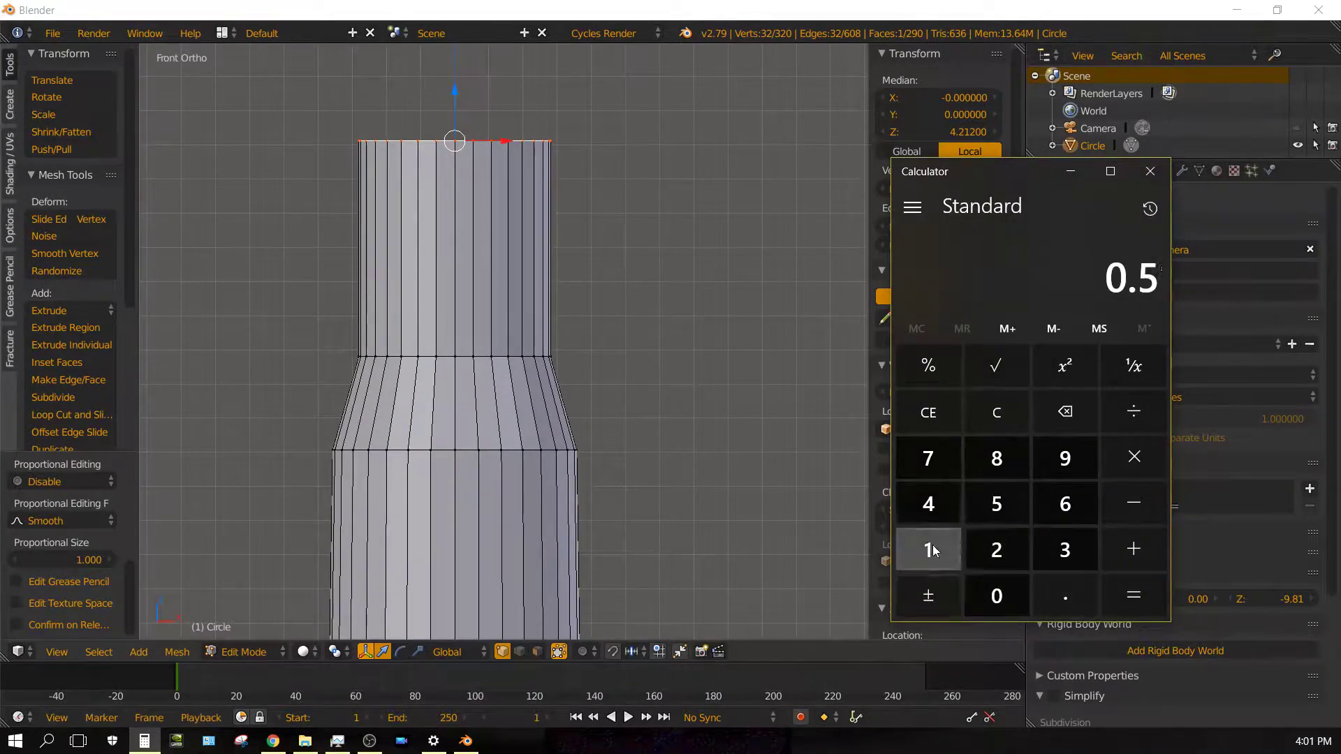
{"action": "type", "text": "11/.56"}
{"action": "key", "text": "Return"}
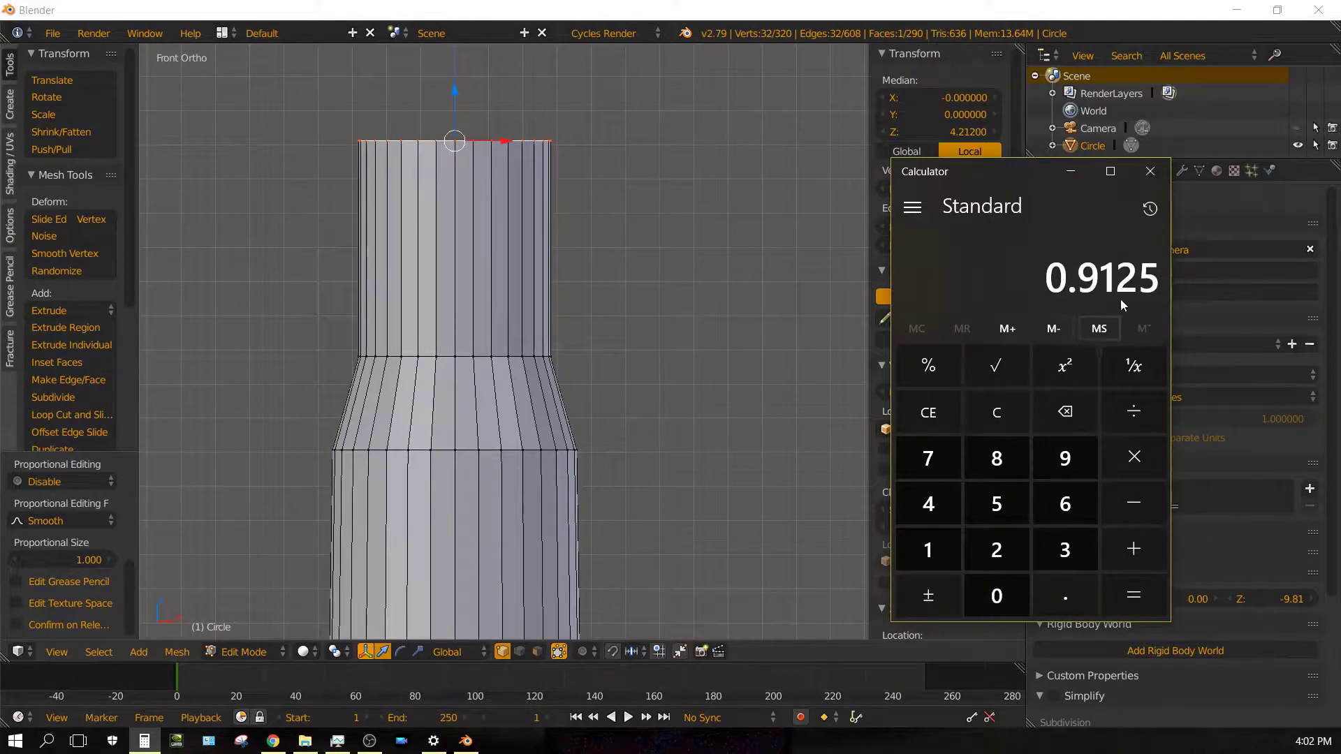
{"action": "key", "text": "alt+Tab"}
{"action": "type", "text": "s.9"}
{"action": "key", "text": "Return"}
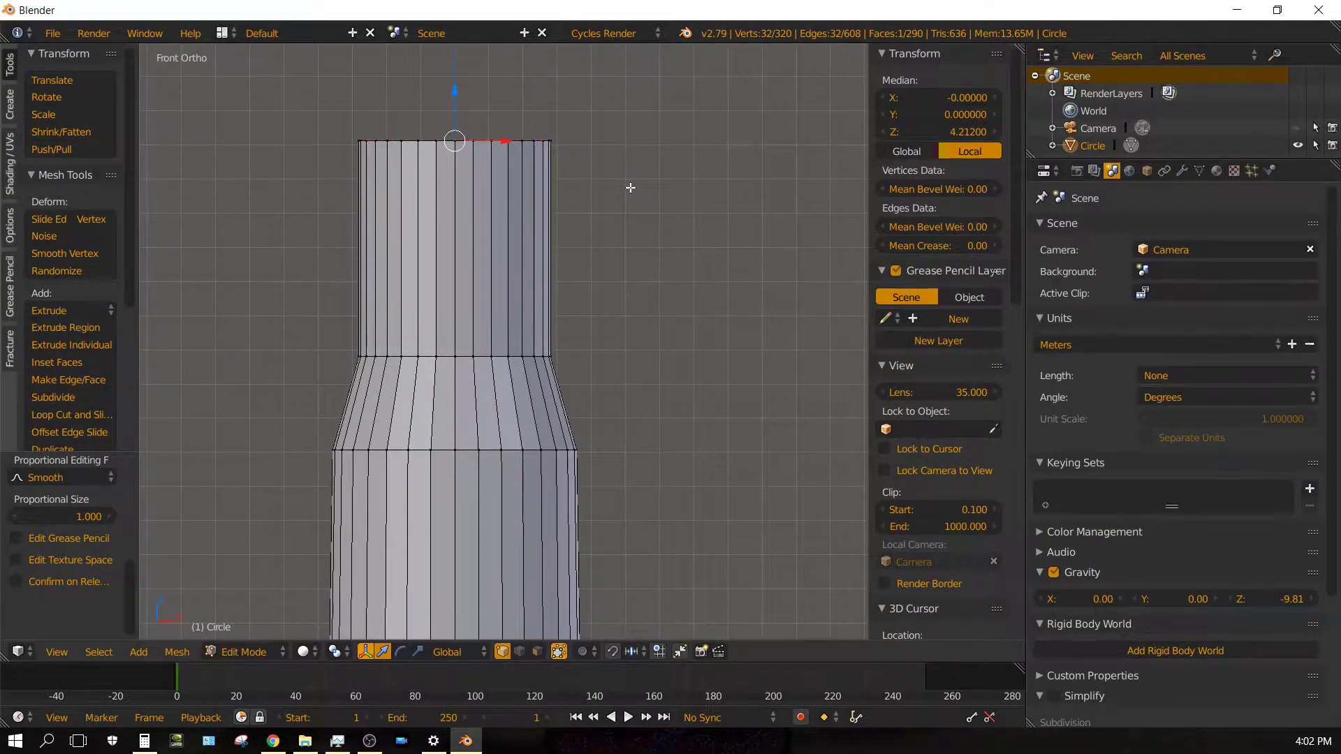
Compute the remaining bullet length 5.45 − 3.91 = 1.54 in Calculator
{"action": "left_click", "coordinate": [144, 740]}
{"action": "left_click", "coordinate": [992, 425]}
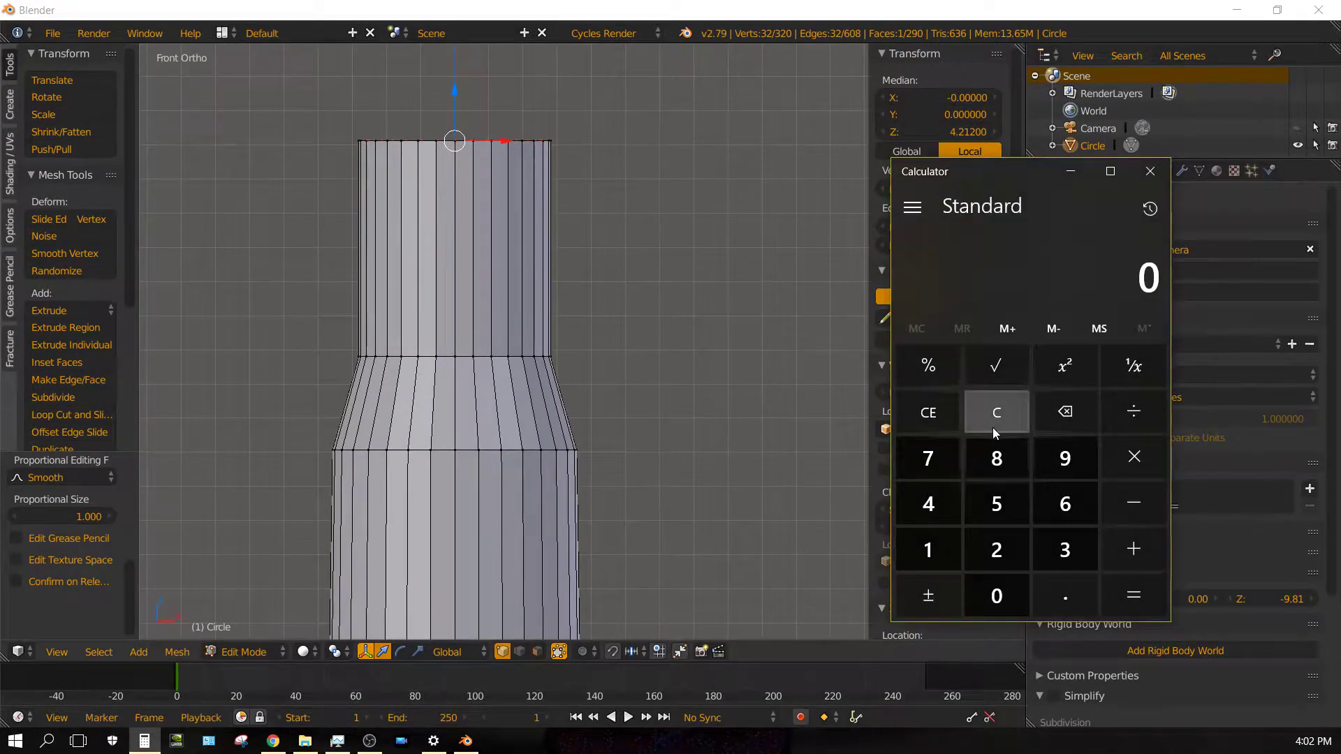
{"action": "type", "text": "5.450"}
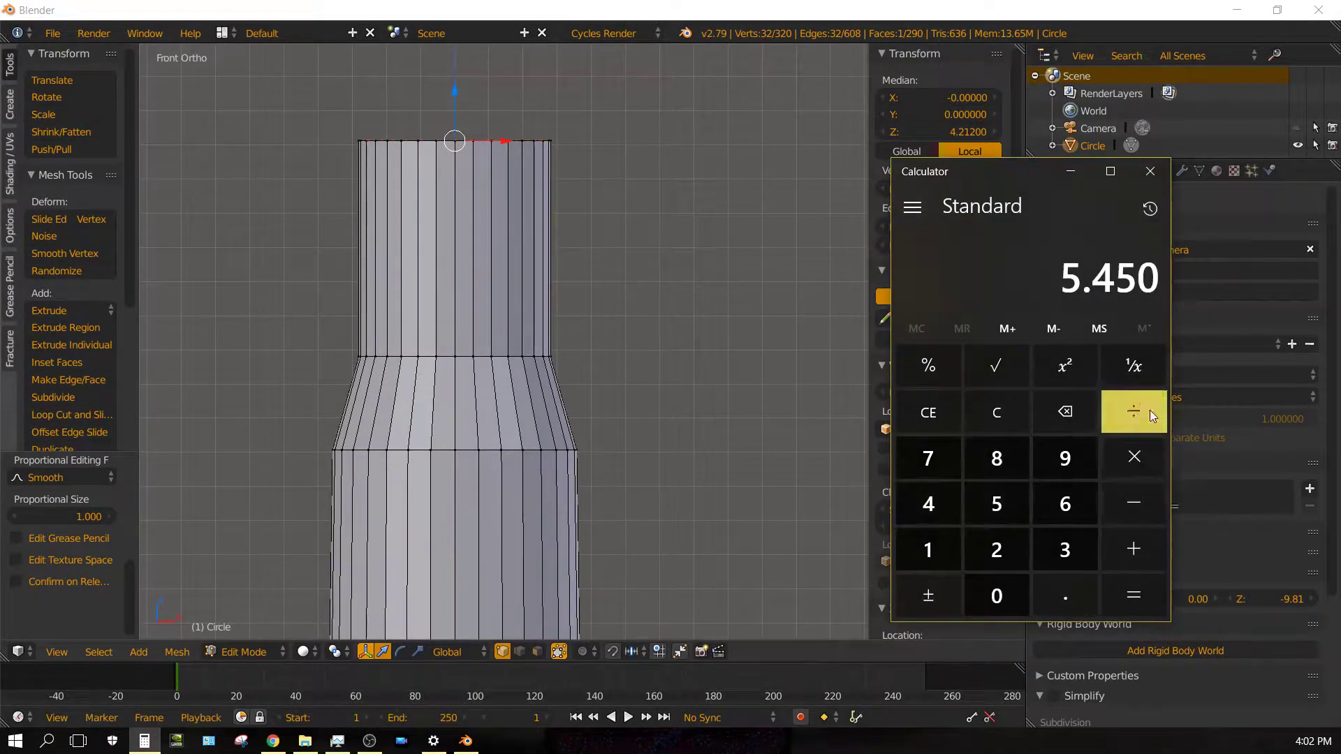
{"action": "left_click", "coordinate": [1134, 502]}
{"action": "left_click", "coordinate": [1066, 550]}
{"action": "left_click", "coordinate": [1065, 596]}
{"action": "left_click", "coordinate": [1065, 458]}
{"action": "left_click", "coordinate": [931, 542]}
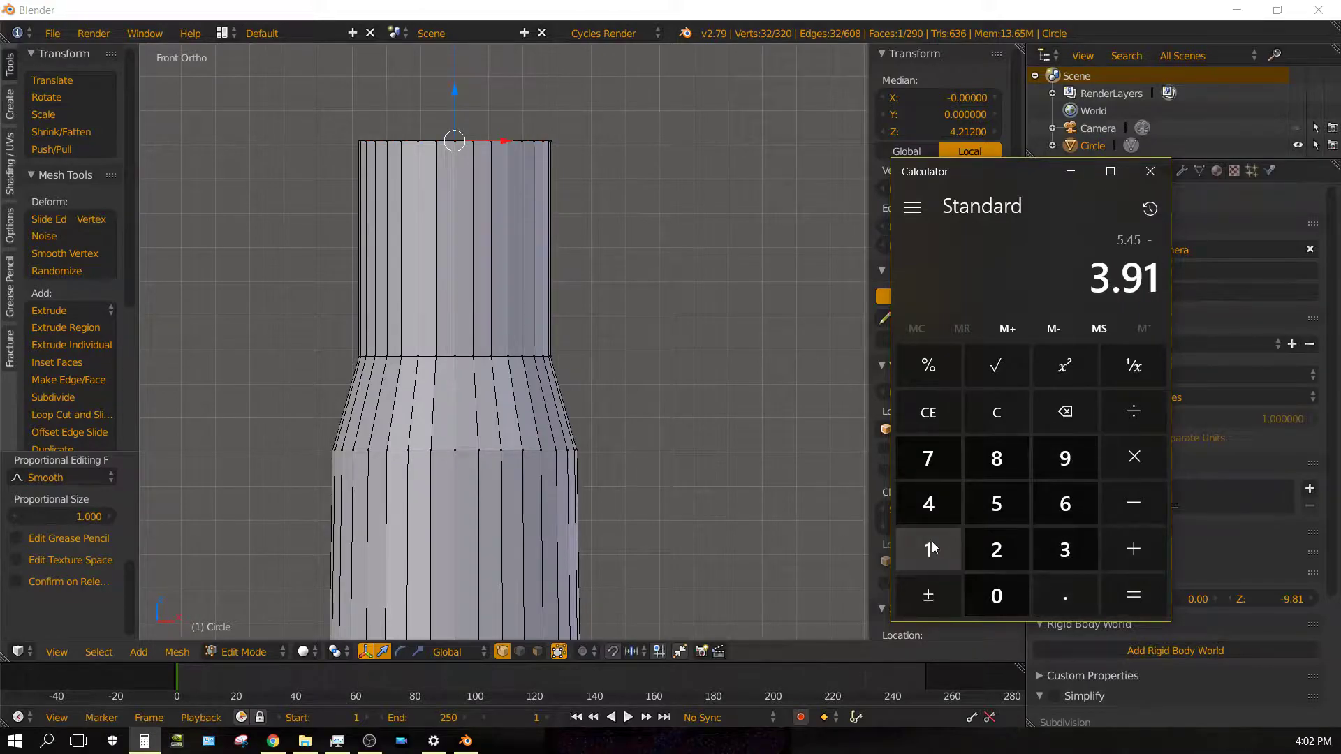
{"action": "left_click", "coordinate": [1159, 599]}
Extrude the upper column 1.54 units upward and zoom out to see it
{"action": "middle_click_drag", "start_coordinate": [641, 212], "coordinate": [635, 579], "text": "shift"}
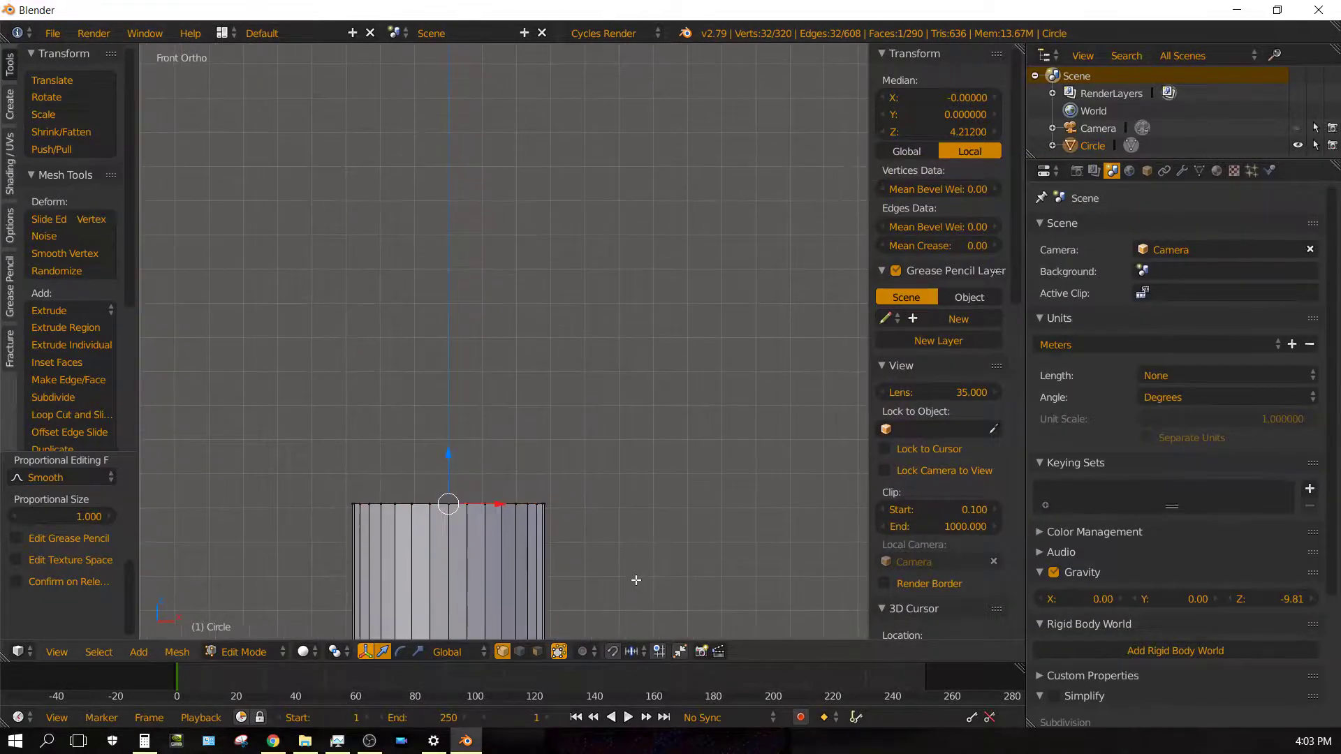
{"action": "type", "text": "e1.54"}
{"action": "key", "text": "Return"}
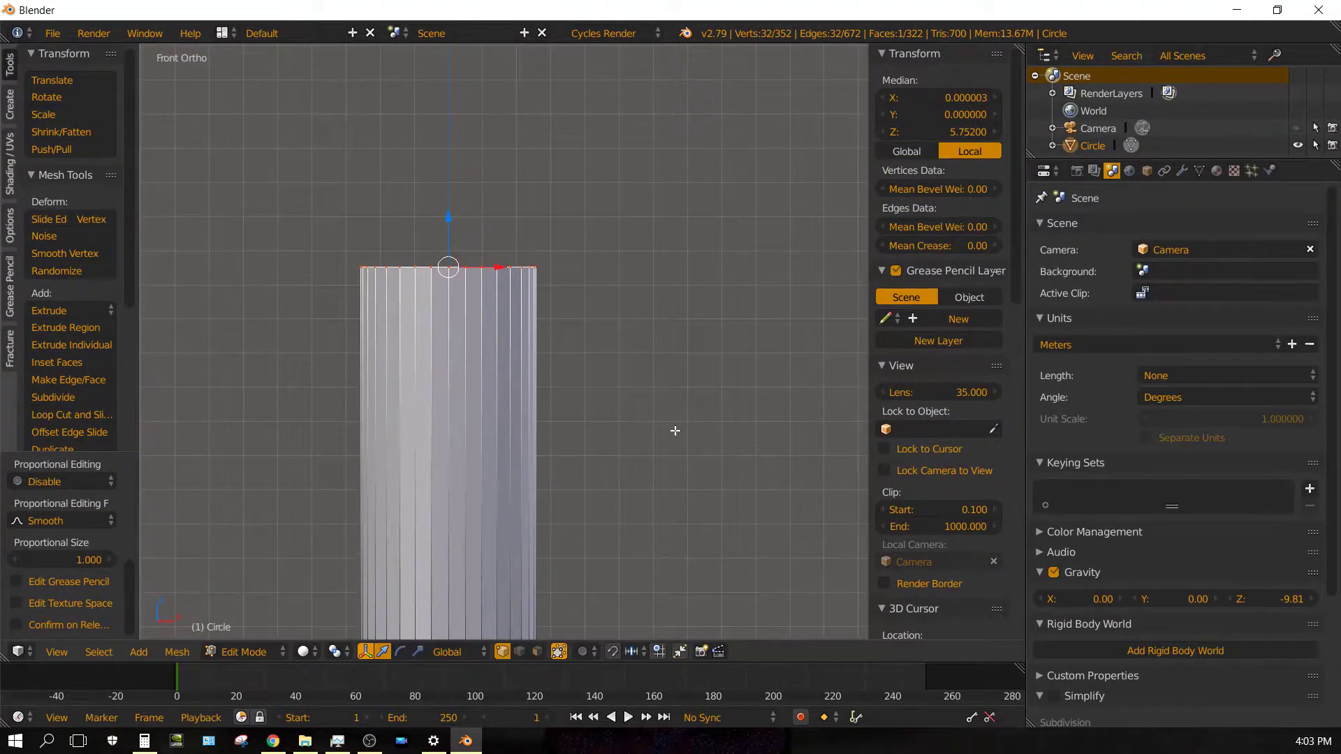
{"action": "scroll", "coordinate": [674, 430], "scroll_direction": "down", "scroll_amount": 2}
{"action": "middle_click_drag", "start_coordinate": [675, 431], "coordinate": [676, 271], "text": "shift"}
Add about 30 loop cuts around the upper column in front view
{"action": "key", "text": "a"}
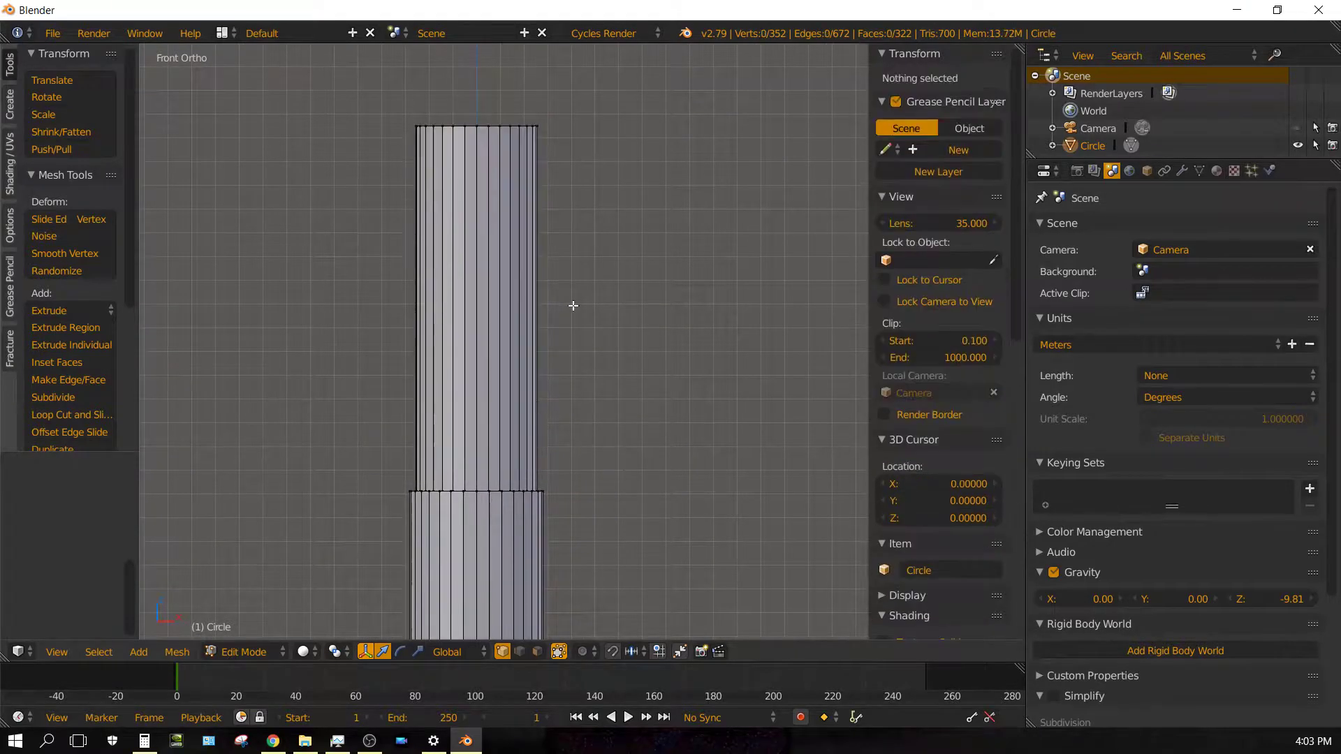
{"action": "middle_click_drag", "start_coordinate": [573, 303], "coordinate": [578, 314]}
{"action": "key", "text": "KP_1"}
{"action": "key", "text": "ctrl+r"}
{"action": "scroll", "coordinate": [459, 318], "scroll_direction": "up", "scroll_amount": 11}
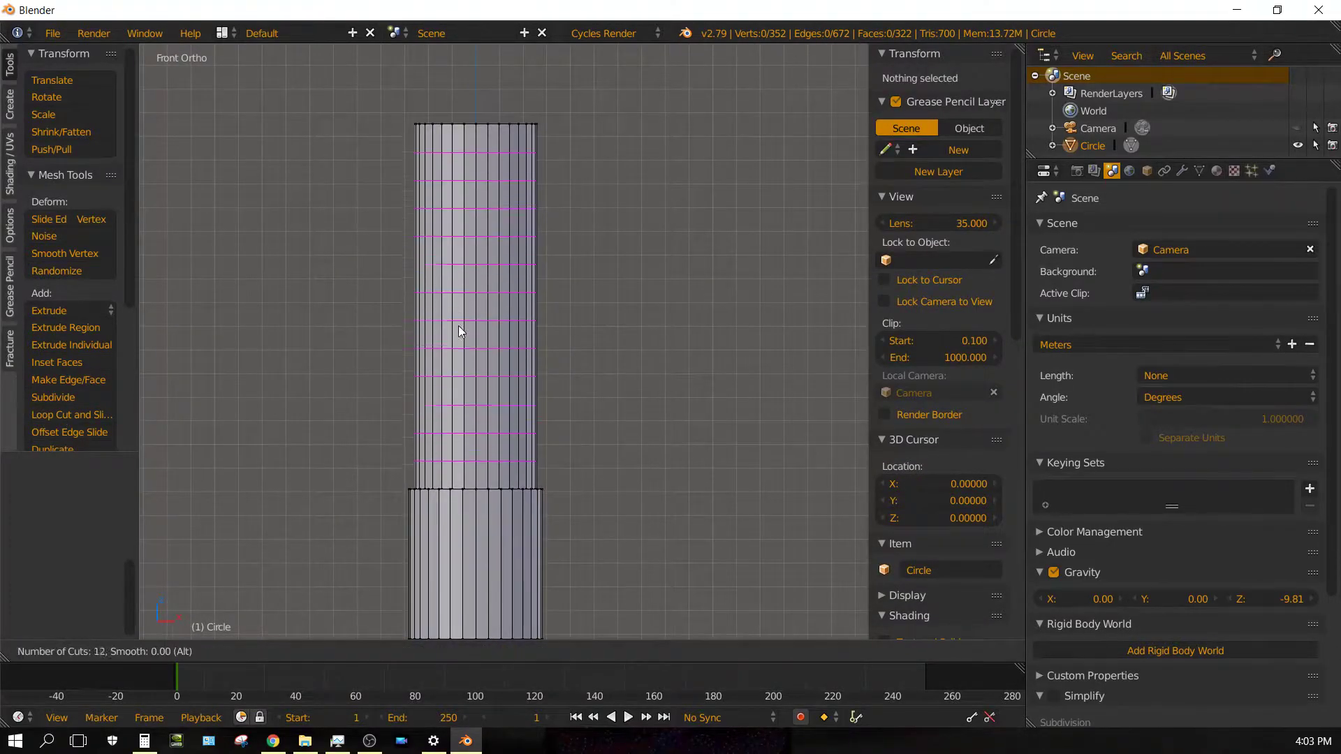
{"action": "scroll", "coordinate": [458, 326], "scroll_direction": "up", "scroll_amount": 18}
{"action": "left_click", "coordinate": [456, 330]}
{"action": "right_click", "coordinate": [723, 322]}
Circle-select all faces of the upper bullet section
{"action": "key", "text": "a"}
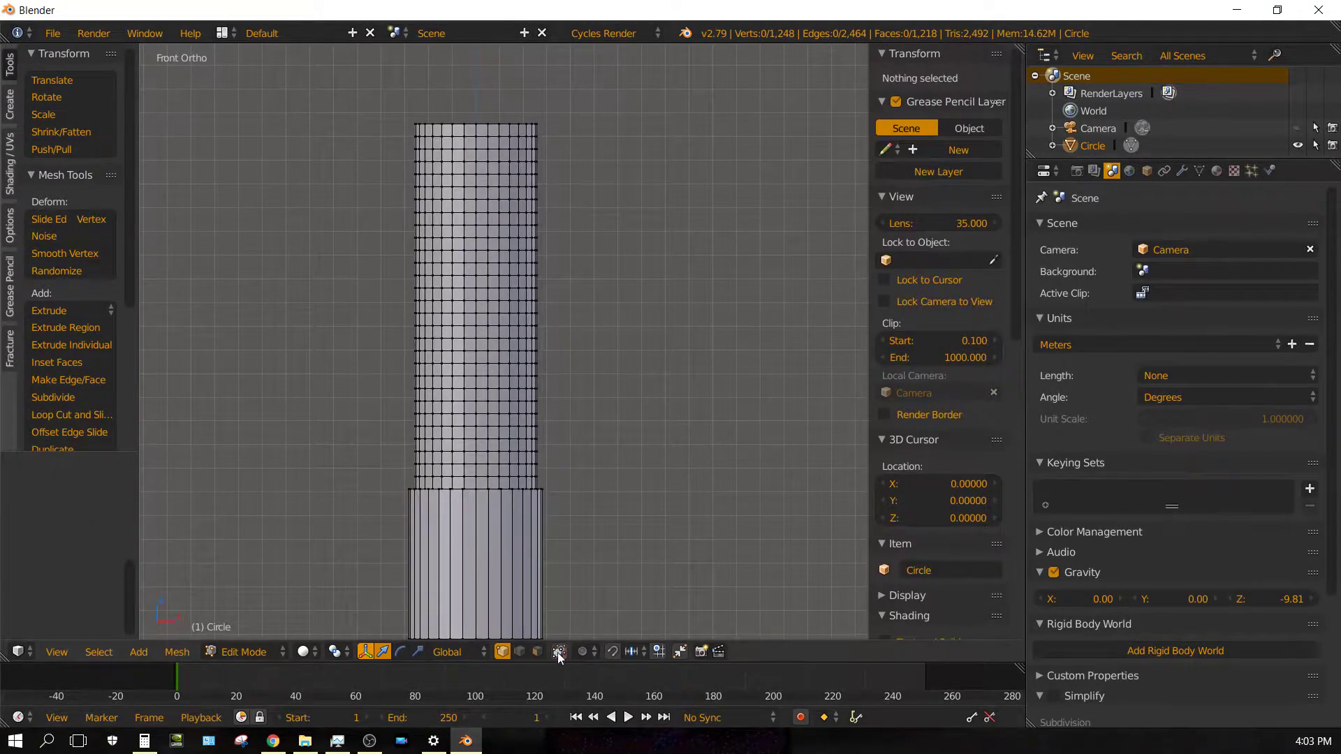
{"action": "key", "text": "c"}
{"action": "mouse_move", "coordinate": [423, 118]}
{"action": "left_mouse_down"}
{"action": "mouse_move", "coordinate": [498, 378]}
{"action": "mouse_move", "coordinate": [415, 459]}
{"action": "left_mouse_up"}
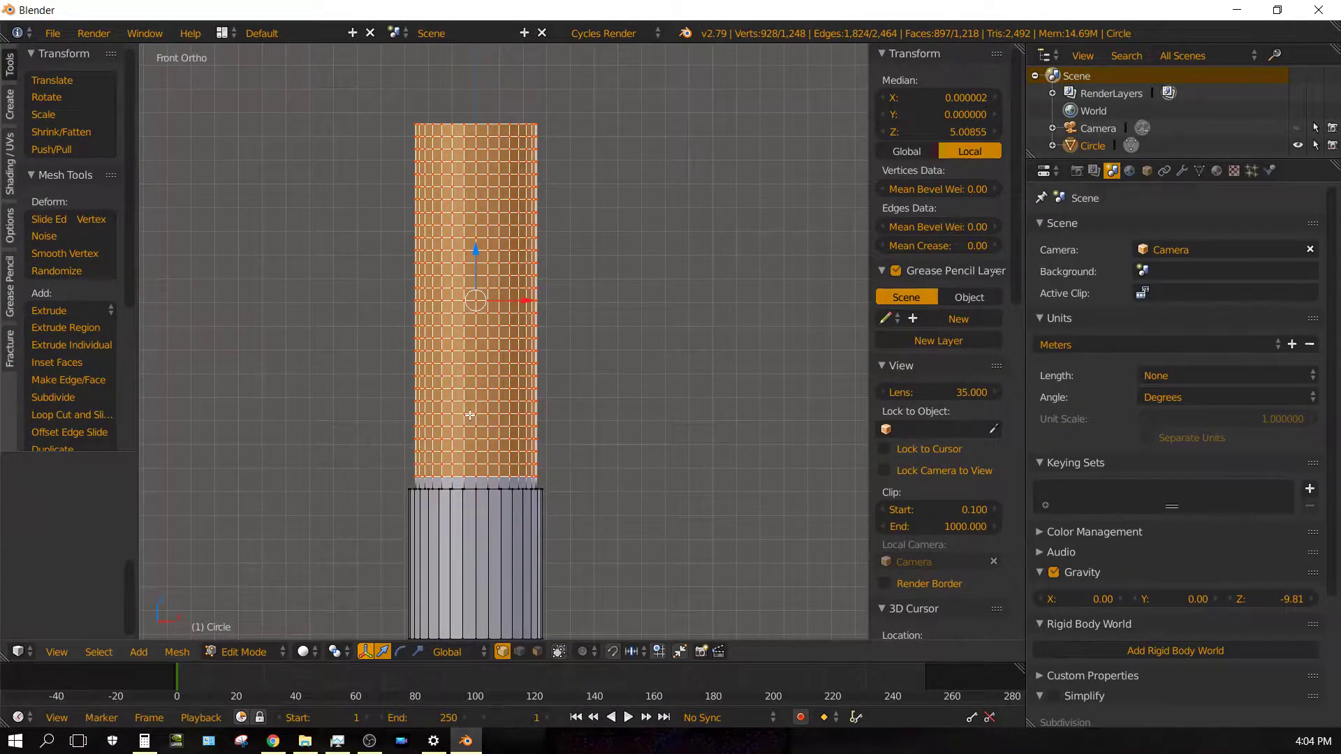
{"action": "middle_click_drag", "start_coordinate": [470, 415], "coordinate": [371, 395]}
Enable Connected proportional editing and scale the top cap face to a point
{"action": "left_click", "coordinate": [586, 651]}
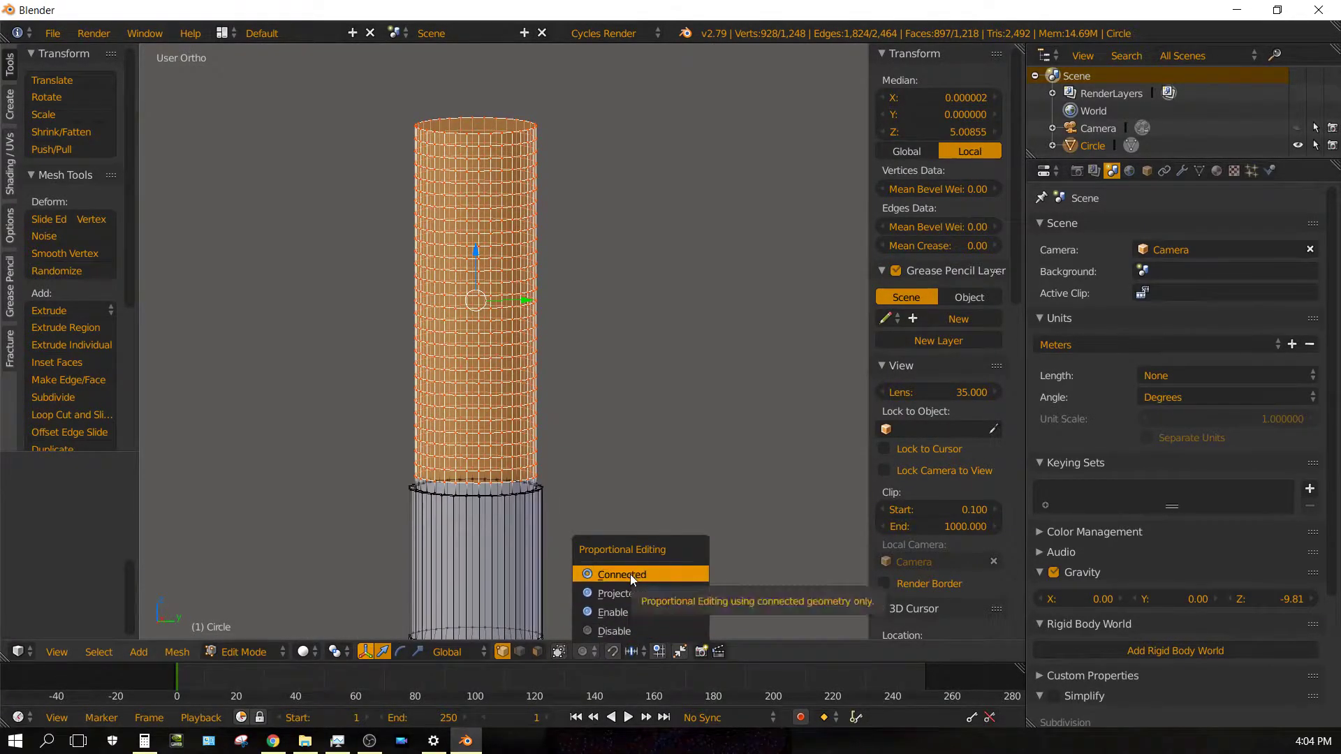
{"action": "left_click", "coordinate": [630, 575]}
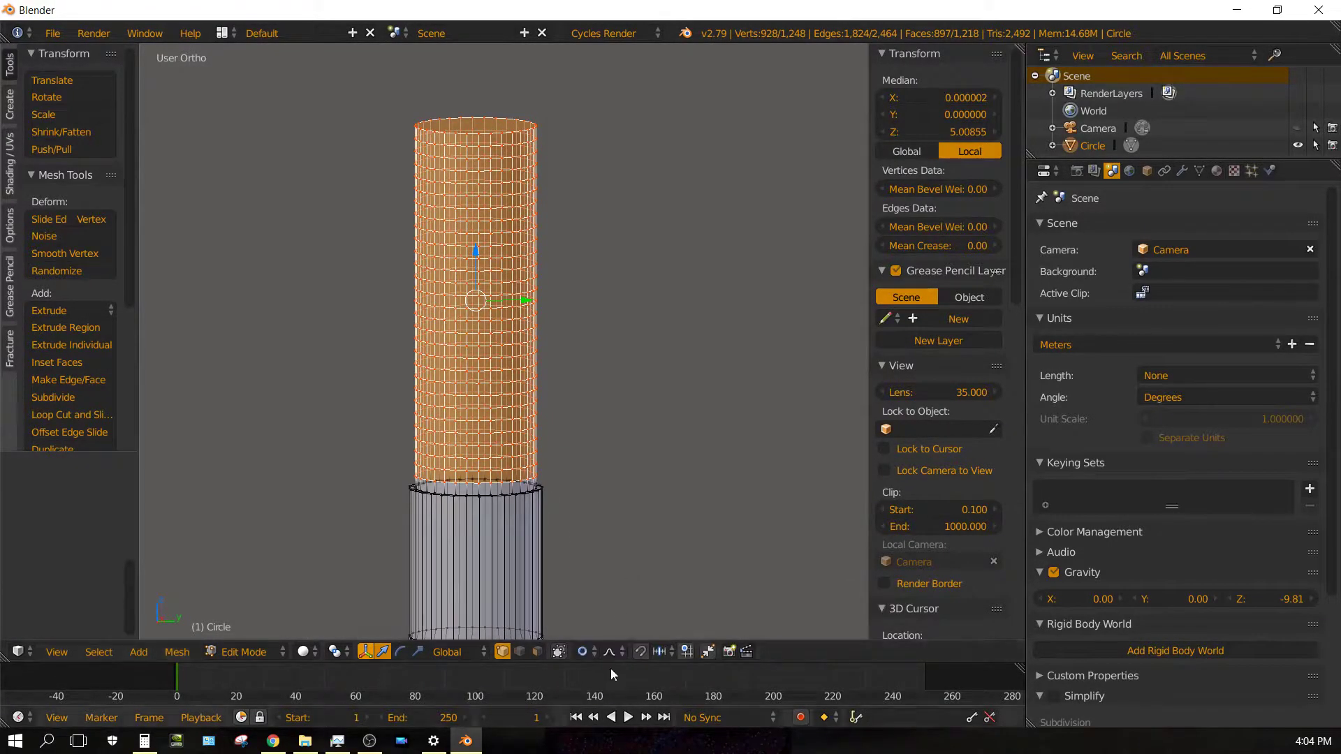
{"action": "right_click", "coordinate": [477, 125]}
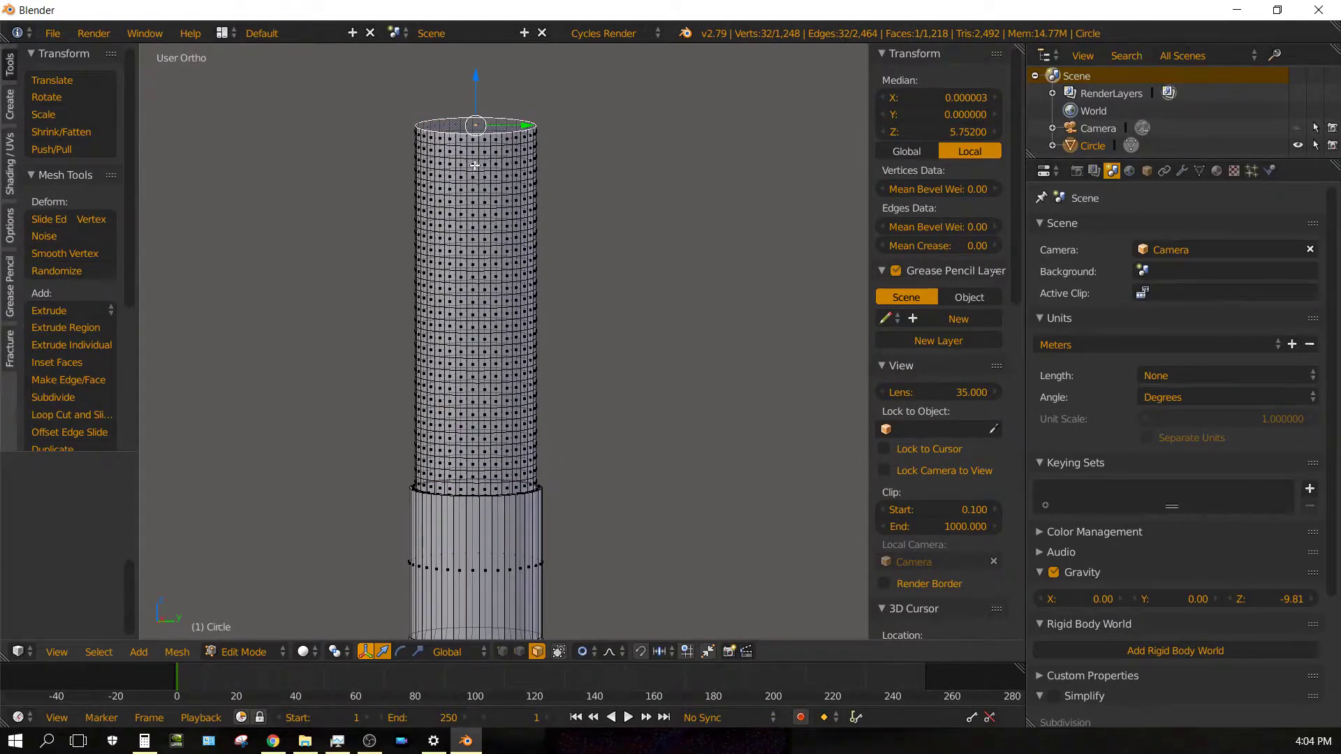
{"action": "key", "text": "s"}
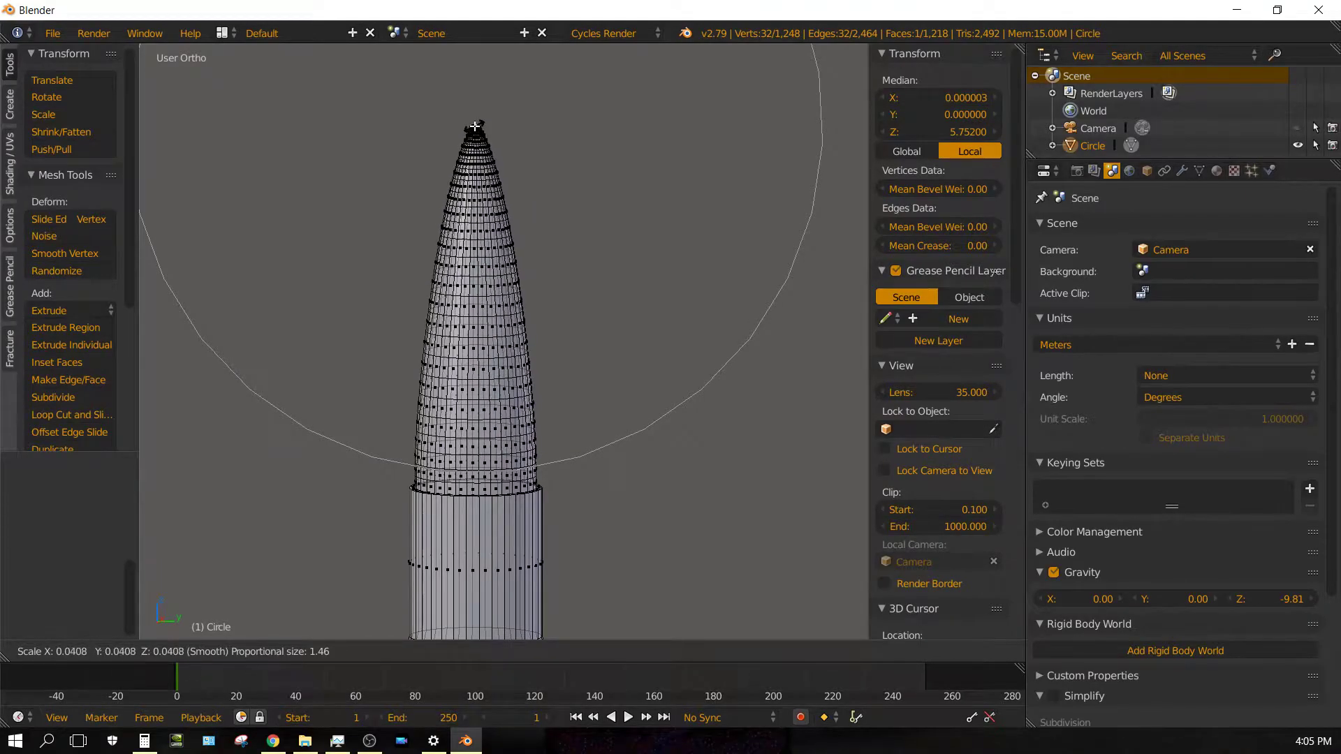
{"action": "left_click", "coordinate": [475, 127]}
Leave Edit Mode and view the finished round in solid shading
{"action": "scroll", "coordinate": [634, 369], "scroll_direction": "down", "scroll_amount": 3}
{"action": "mouse_move", "coordinate": [634, 370]}
{"action": "middle_mouse_down"}
{"action": "mouse_move", "coordinate": [593, 345]}
{"action": "mouse_move", "coordinate": [434, 384]}
{"action": "middle_mouse_up"}
{"action": "key", "text": "Tab"}
{"action": "key", "text": "z"}
{"action": "scroll", "coordinate": [510, 534], "scroll_direction": "up", "scroll_amount": 5}
{"action": "scroll", "coordinate": [602, 338], "scroll_direction": "down", "scroll_amount": 2}
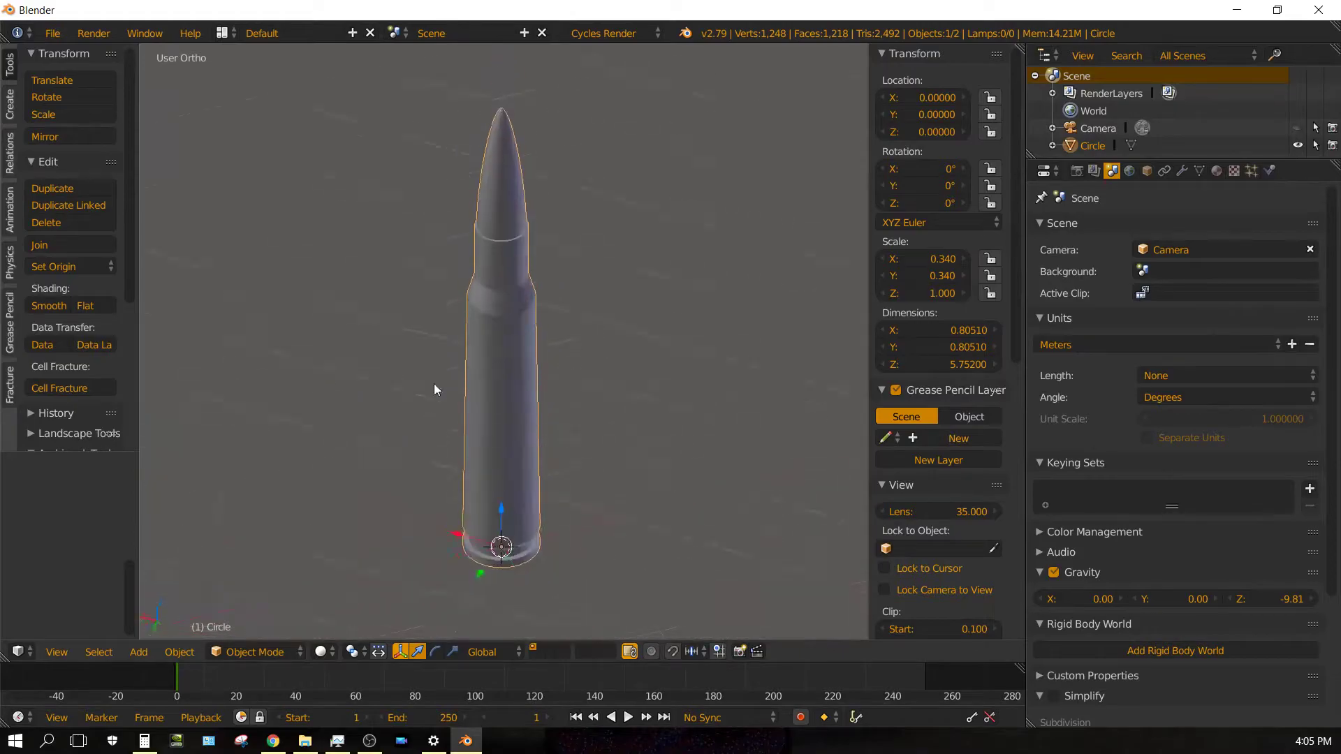
Enable Limit selection to visible and select the cartridge's bottom face
{"action": "mouse_move", "coordinate": [636, 302]}
{"action": "middle_mouse_down"}
{"action": "mouse_move", "coordinate": [526, 489]}
{"action": "mouse_move", "coordinate": [542, 468]}
{"action": "middle_mouse_up"}
{"action": "key", "text": "Tab"}
{"action": "left_click", "coordinate": [557, 651]}
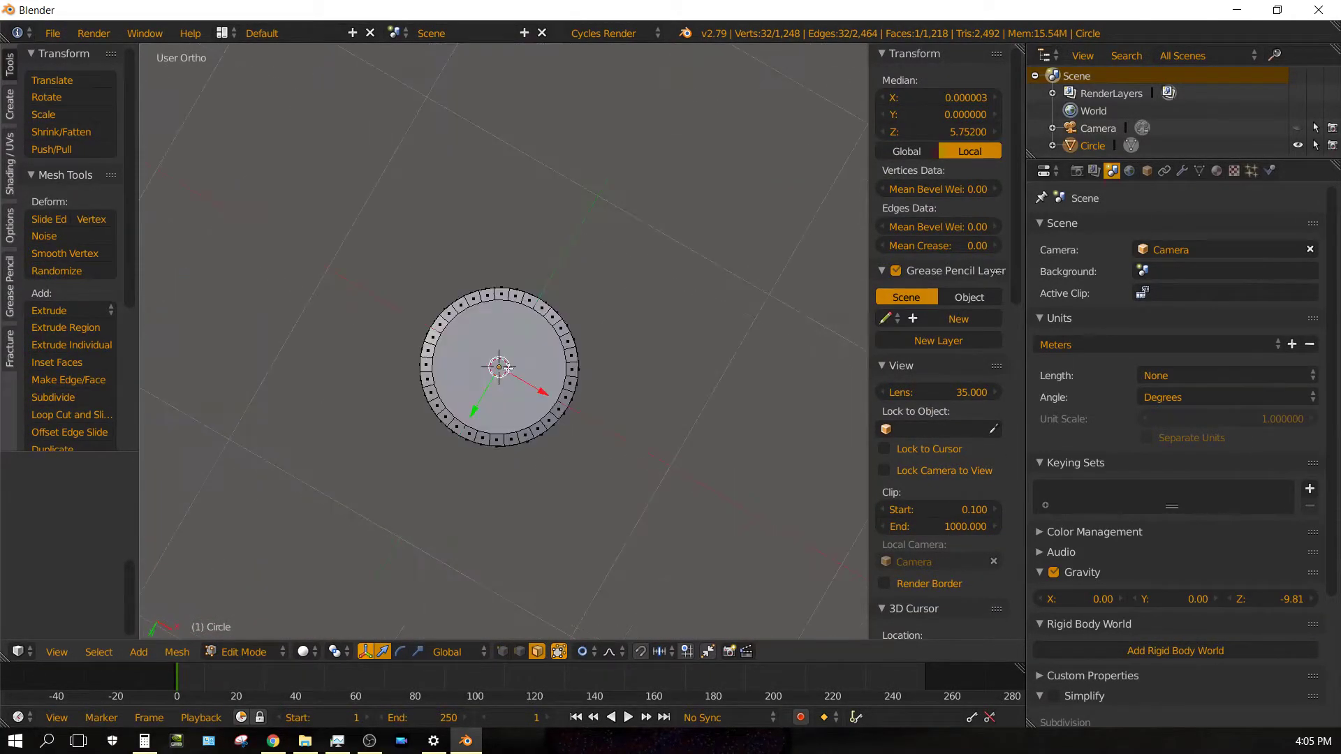
{"action": "right_click", "coordinate": [516, 401]}
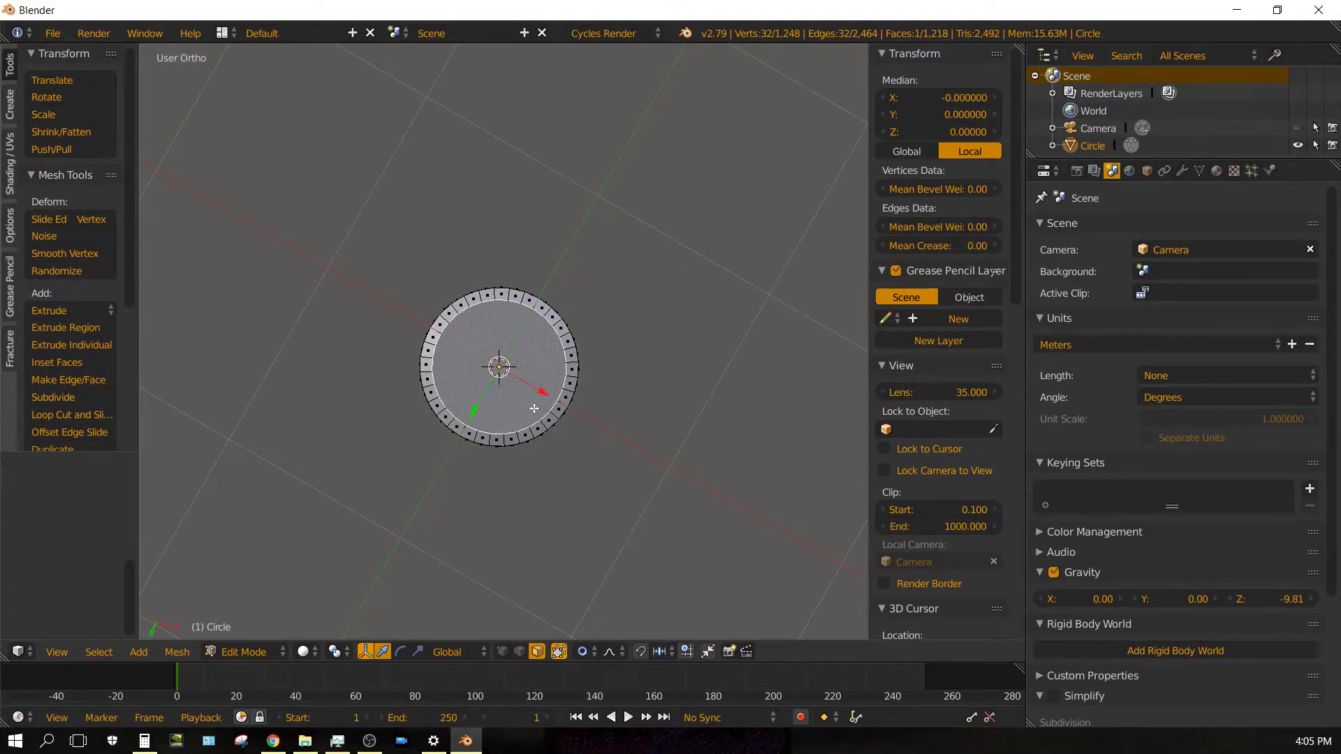
Extrude the bottom face in place and shrink it into an inner ring
{"action": "key", "text": "e"}
{"action": "right_click", "coordinate": [535, 408]}
{"action": "key", "text": "s"}
{"action": "key", "text": "Escape"}
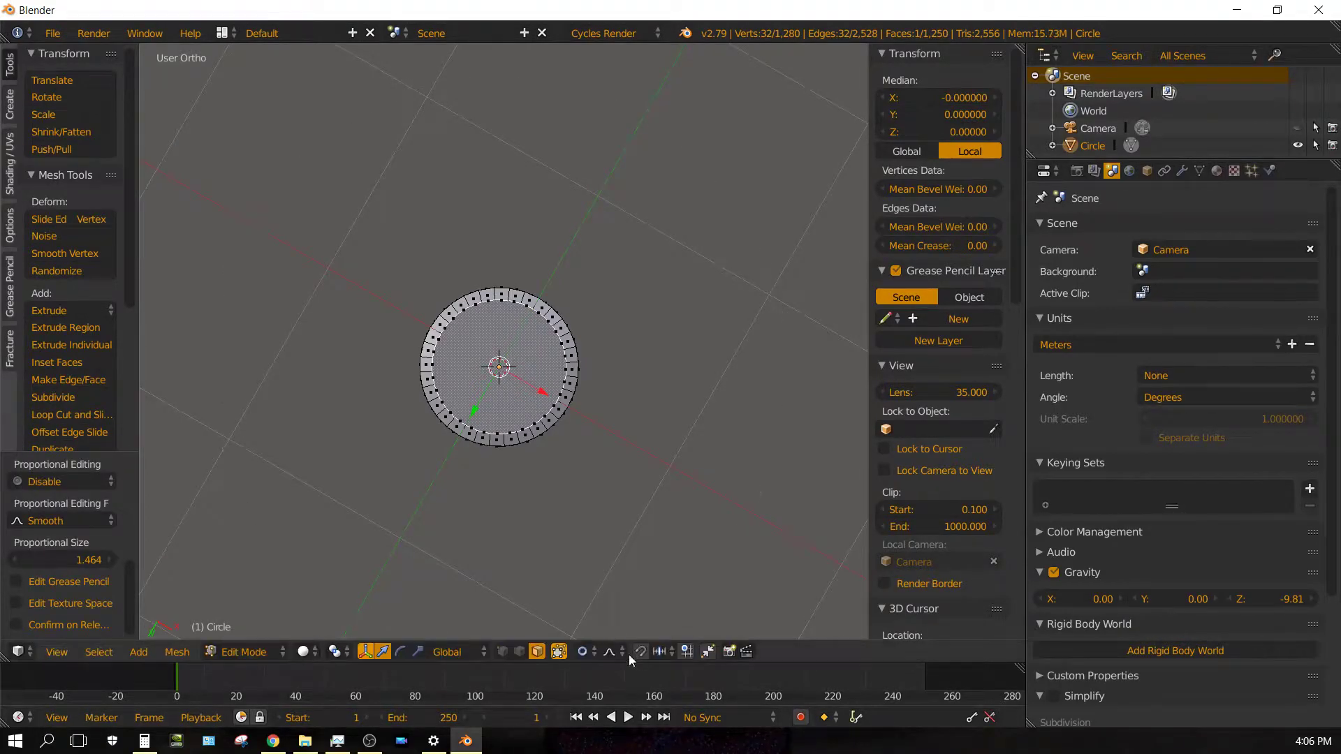
{"action": "left_click", "coordinate": [584, 652]}
{"action": "left_click", "coordinate": [598, 629]}
{"action": "key", "text": "s"}
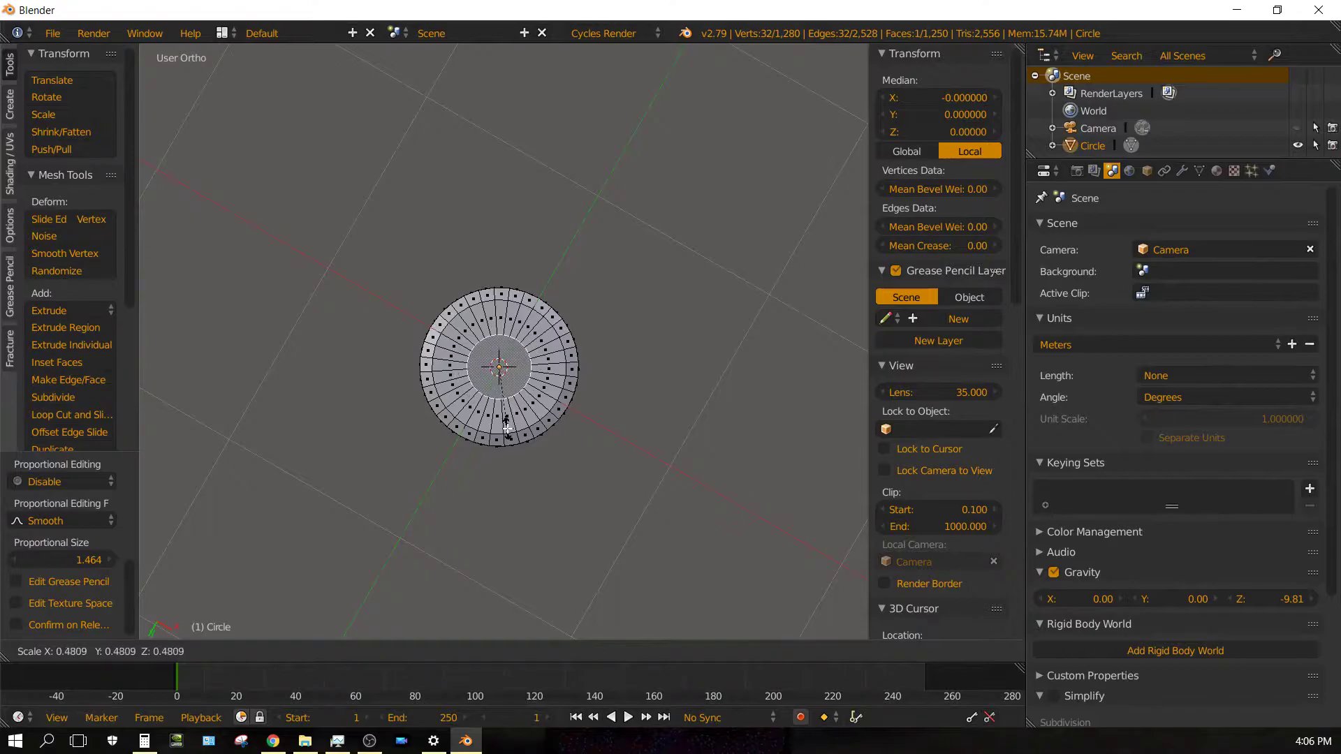
{"action": "left_click", "coordinate": [507, 427]}
Extrude and shrink a second inner ring, then enlarge it slightly
{"action": "key", "text": "e"}
{"action": "right_click", "coordinate": [509, 405]}
{"action": "key", "text": "s"}
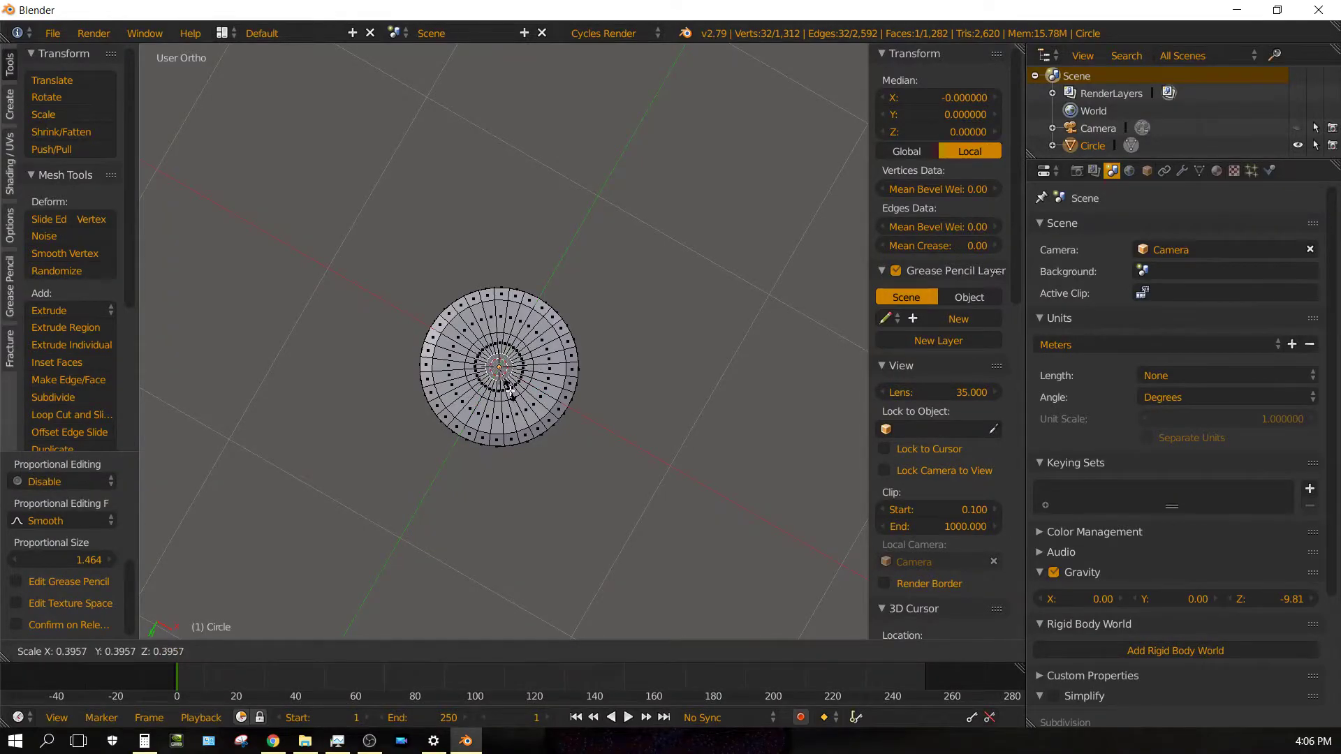
{"action": "left_click", "coordinate": [510, 391]}
{"action": "key", "text": "alt+Tab"}
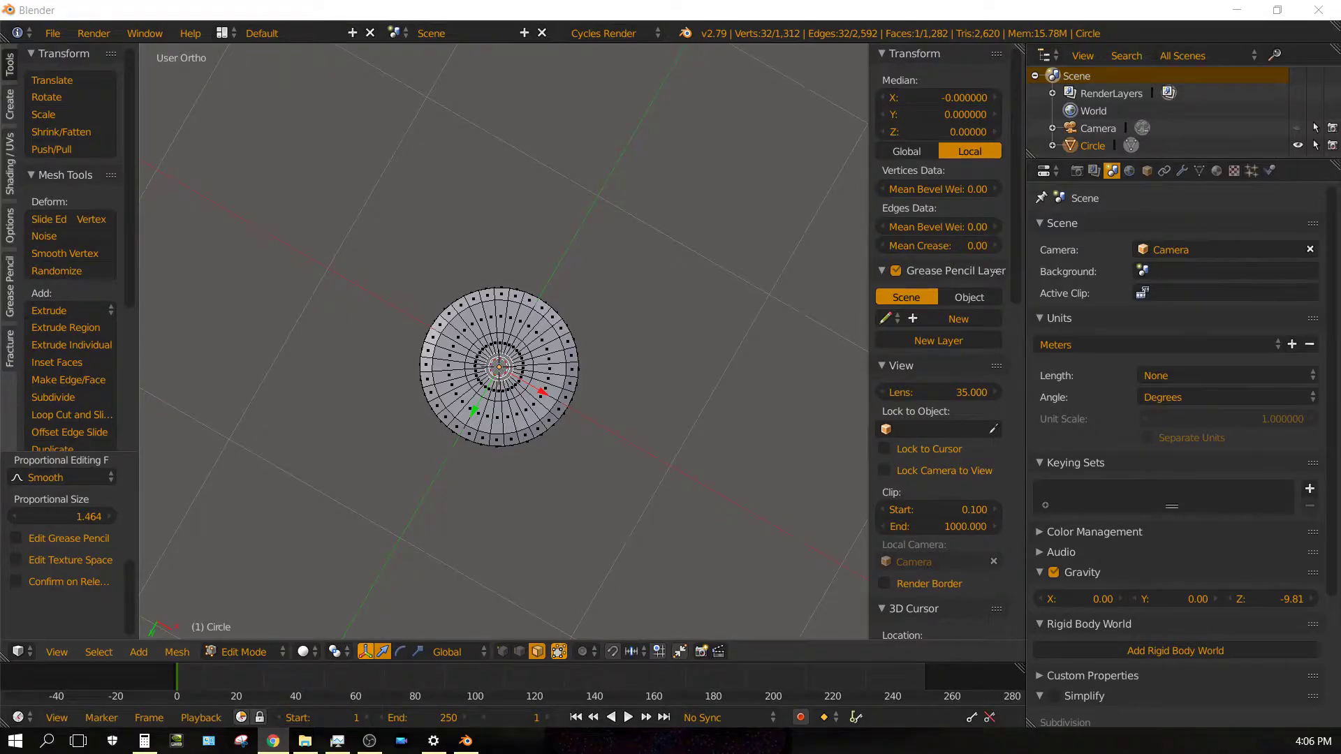
{"action": "key", "text": "alt+Tab"}
{"action": "key", "text": "s"}
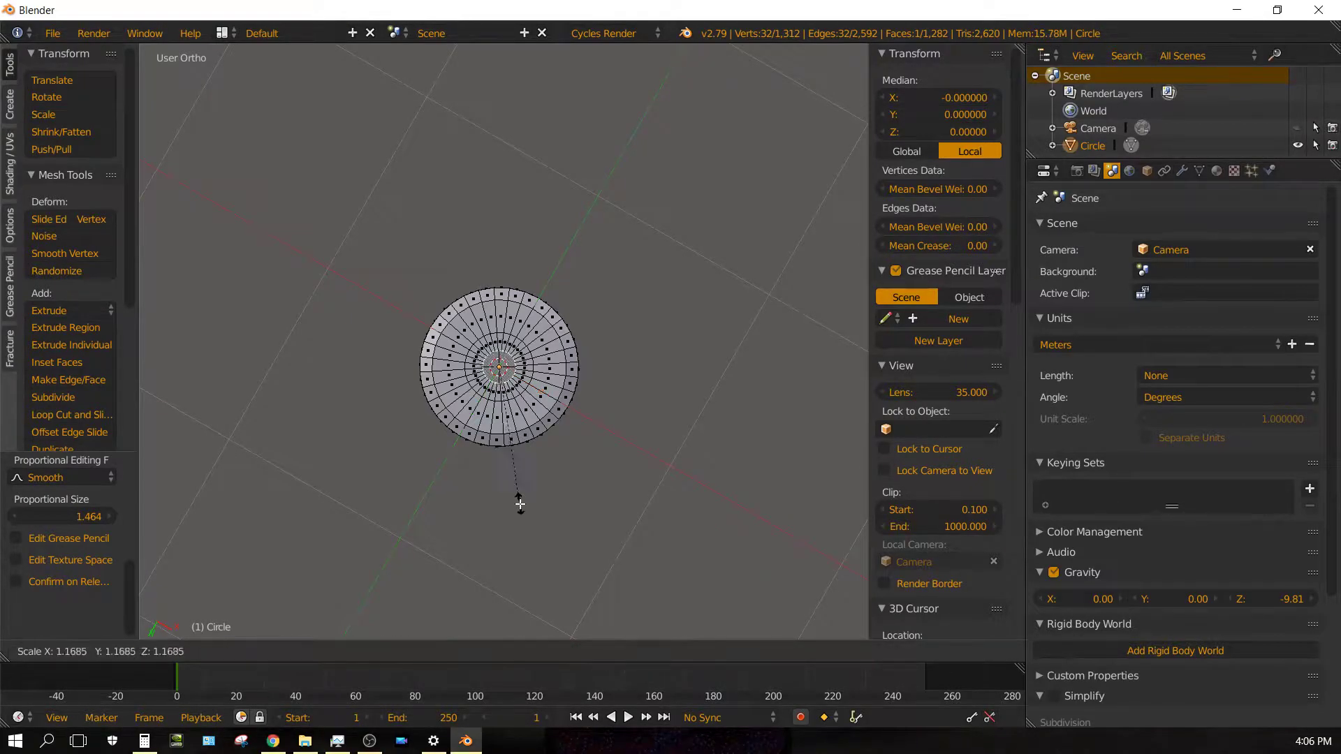
{"action": "left_click", "coordinate": [522, 572]}
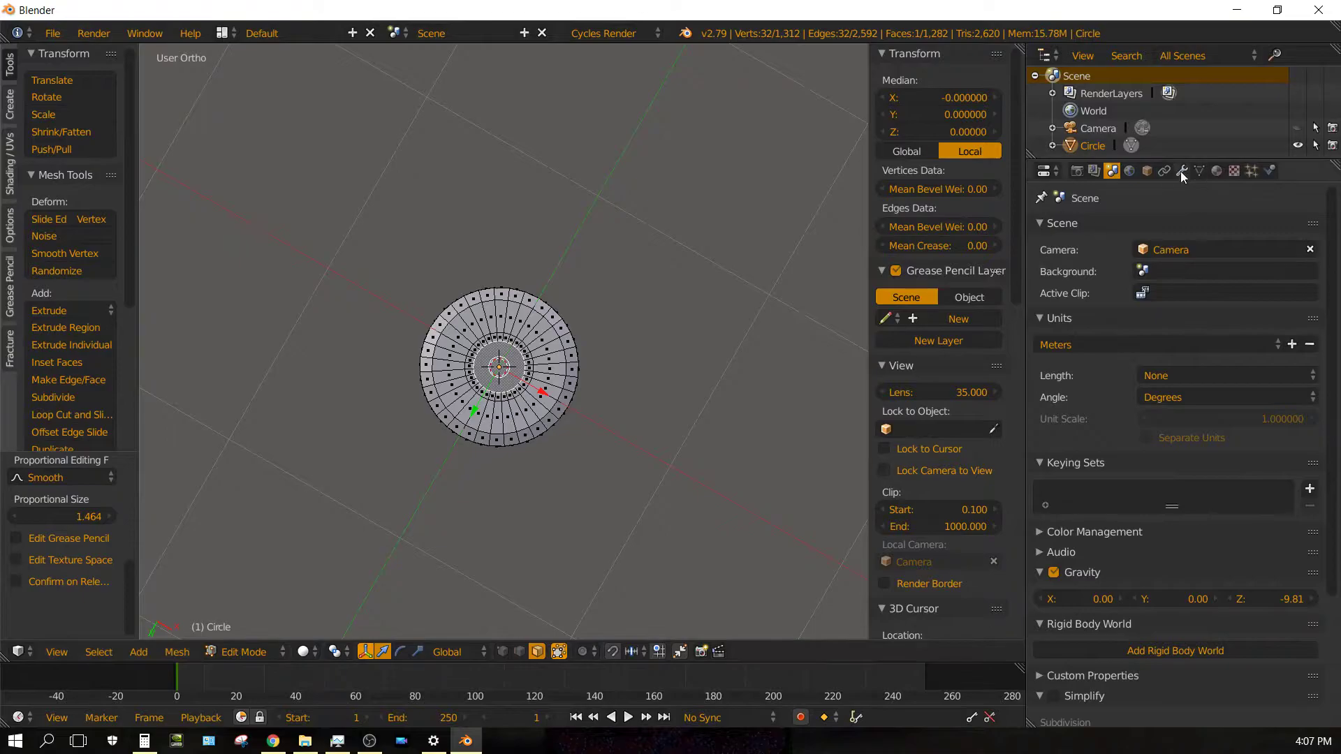
Add material slots and create a Principled BSDF material named Primer
{"action": "left_click", "coordinate": [1216, 170]}
{"action": "left_click", "coordinate": [1325, 230]}
{"action": "left_click", "coordinate": [1071, 234]}
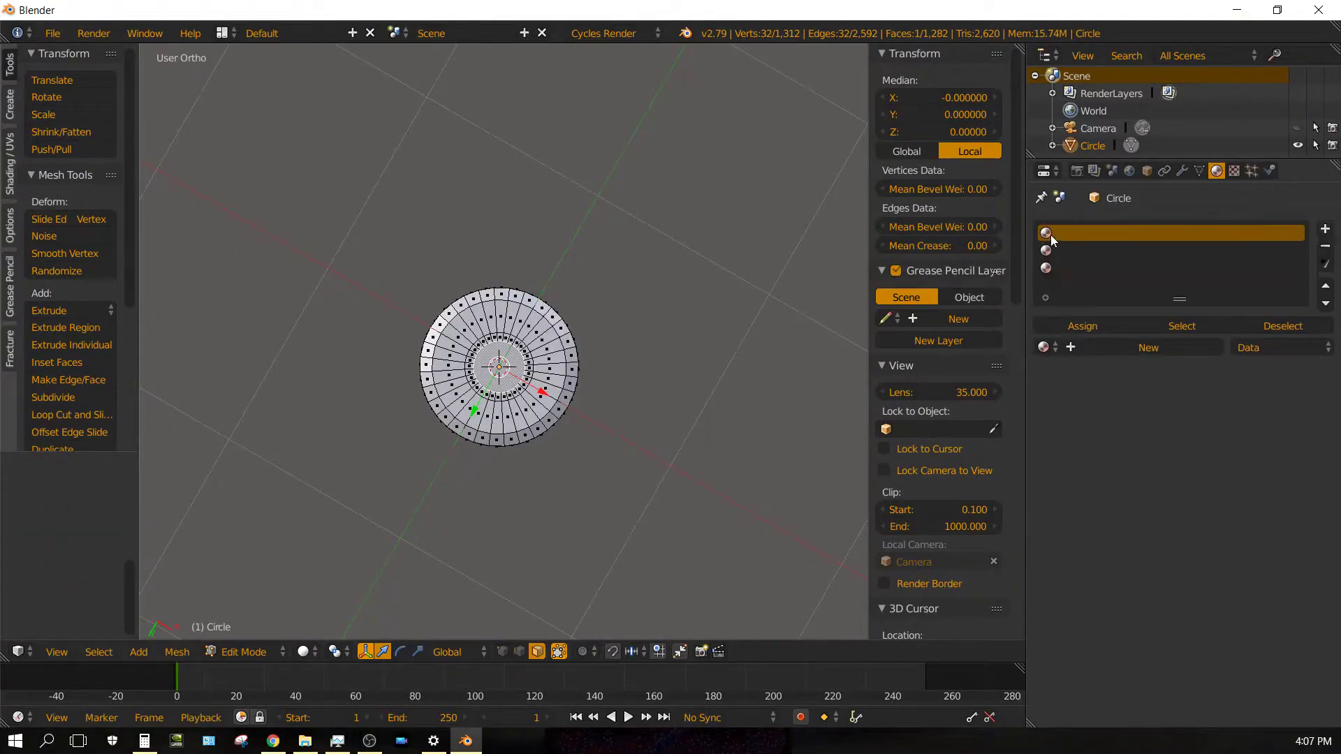
{"action": "left_click", "coordinate": [1138, 348]}
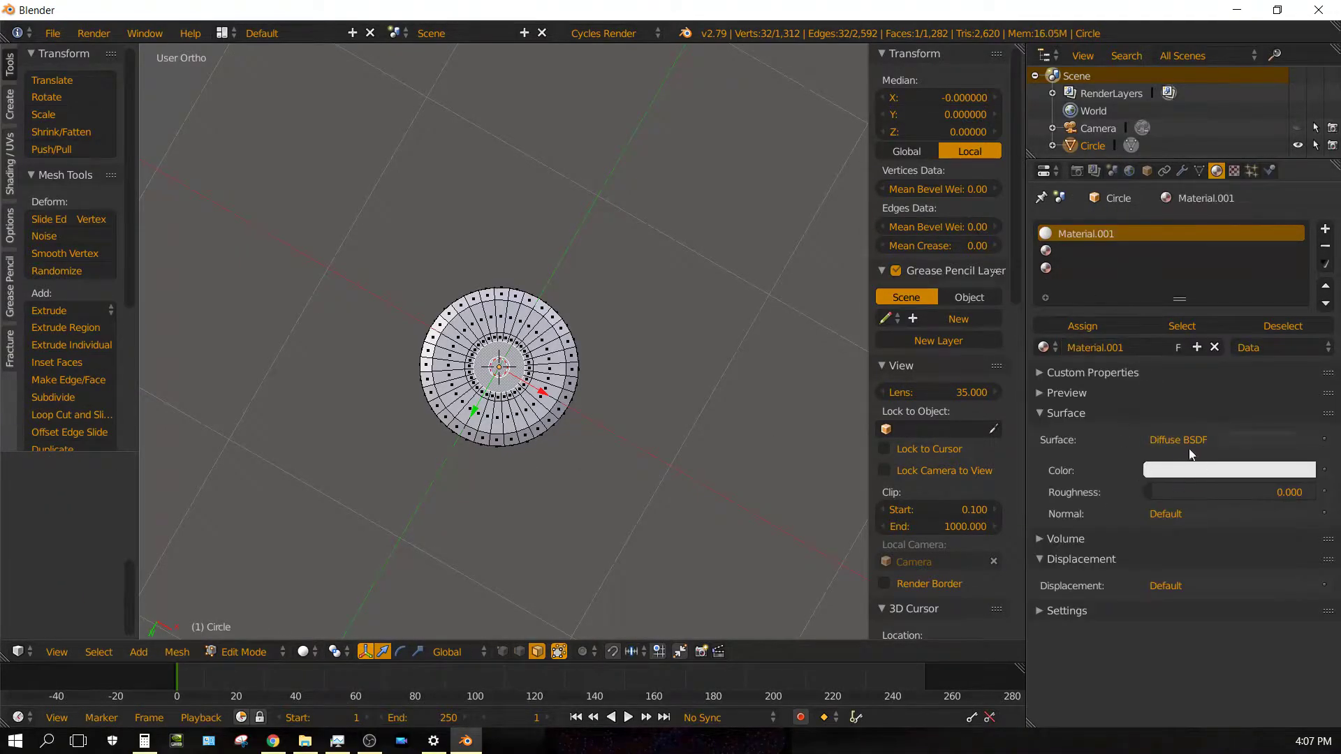
{"action": "type", "text": "Primer"}
{"action": "key", "text": "Return"}
{"action": "left_click", "coordinate": [1202, 439]}
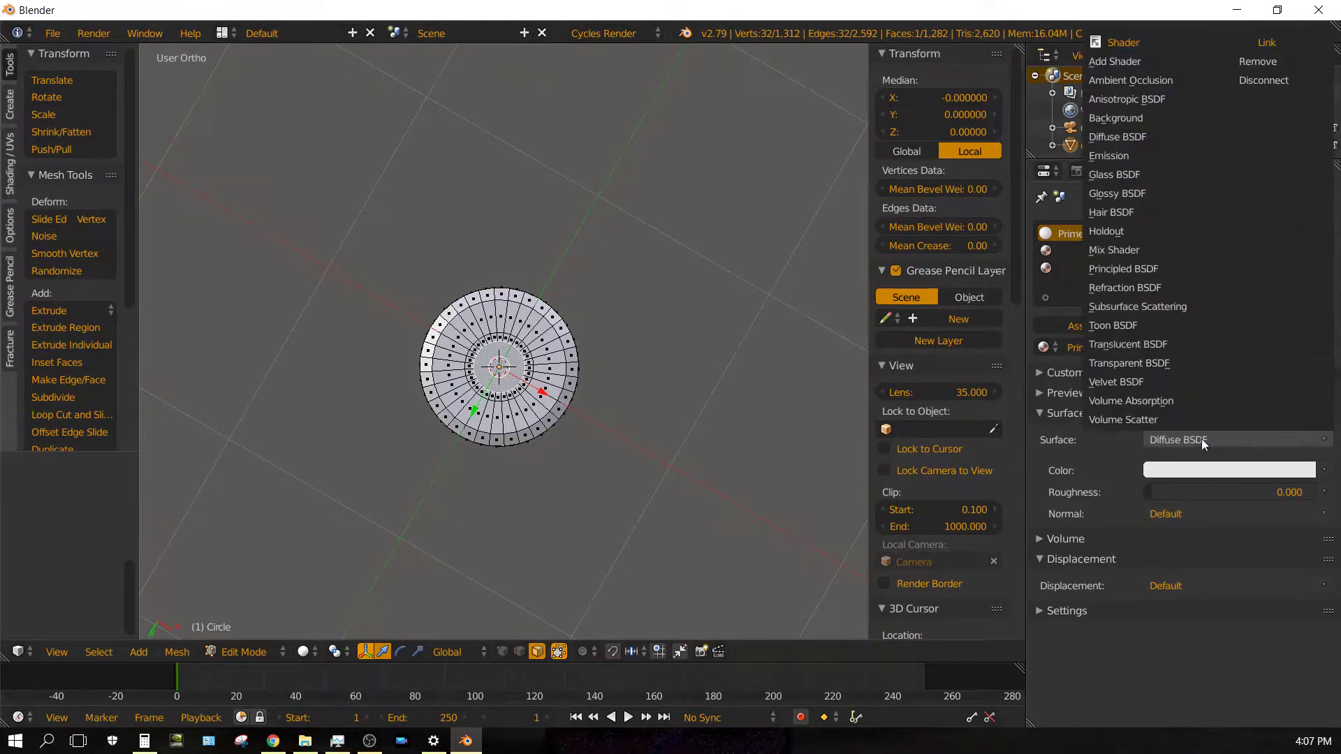
{"action": "left_click", "coordinate": [1143, 269]}
Set Primer's roughness to 0.25 and extrude the selected base faces
{"action": "left_click", "coordinate": [1193, 493]}
{"action": "left_click", "coordinate": [1163, 681]}
{"action": "type", "text": "0.25"}
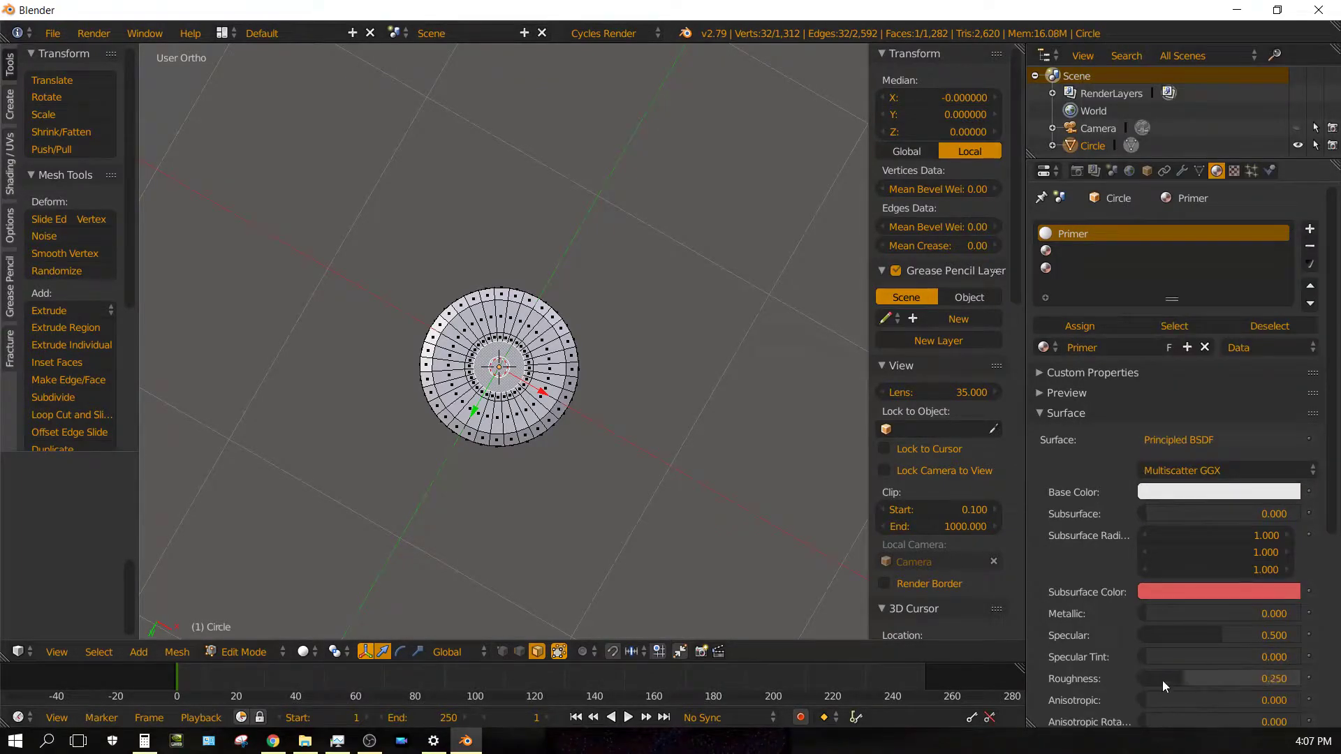
{"action": "key", "text": "Return"}
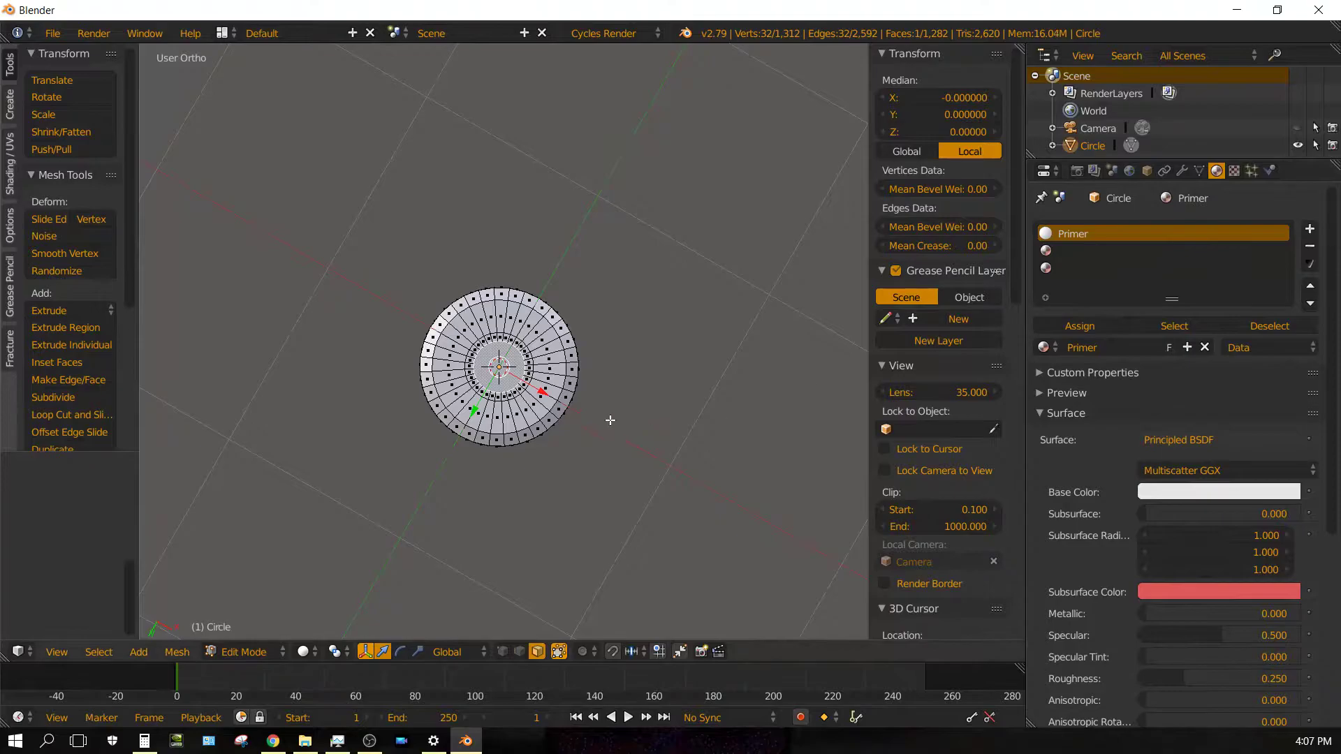
{"action": "key", "text": "e"}
{"action": "left_click", "coordinate": [609, 478]}
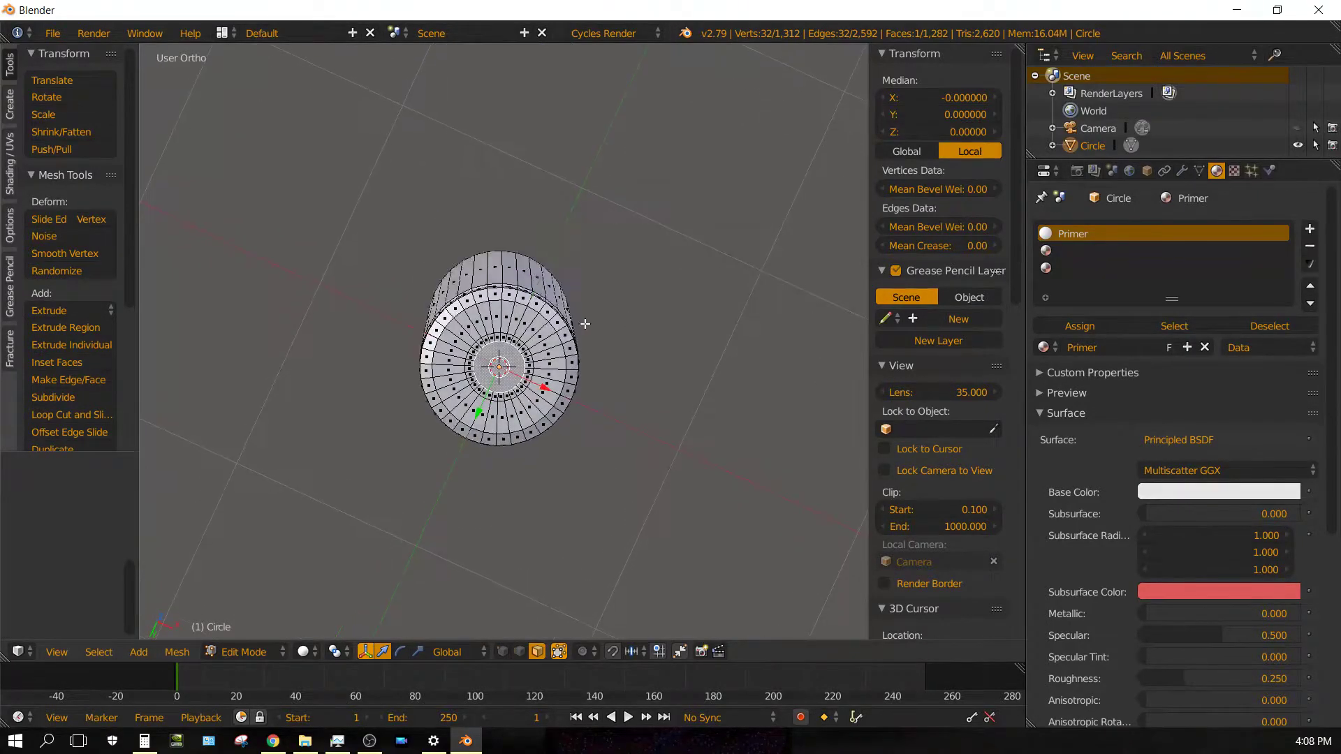
Settle the short extrusion, then circle-select the faces of the cartridge base and body
{"action": "left_click", "coordinate": [584, 387]}
{"action": "key", "text": "a"}
{"action": "key", "text": "c"}
{"action": "mouse_move", "coordinate": [549, 388]}
{"action": "left_mouse_down"}
{"action": "mouse_move", "coordinate": [530, 412]}
{"action": "mouse_move", "coordinate": [471, 388]}
{"action": "mouse_move", "coordinate": [361, 434]}
{"action": "mouse_move", "coordinate": [633, 419]}
{"action": "left_mouse_up"}
{"action": "scroll", "coordinate": [517, 409], "scroll_direction": "up", "scroll_amount": 3}
{"action": "scroll", "coordinate": [517, 408], "scroll_direction": "up", "scroll_amount": 2}
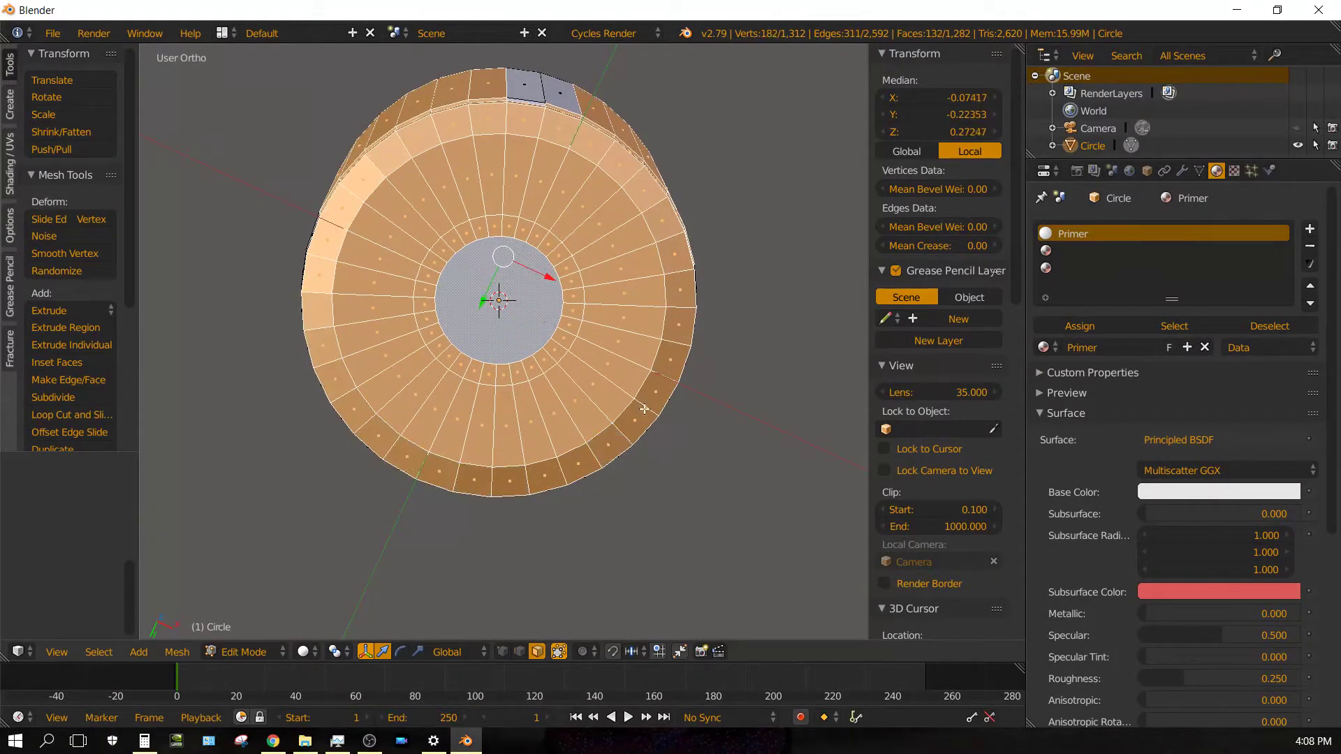
{"action": "middle_click_drag", "start_coordinate": [632, 419], "coordinate": [547, 510]}
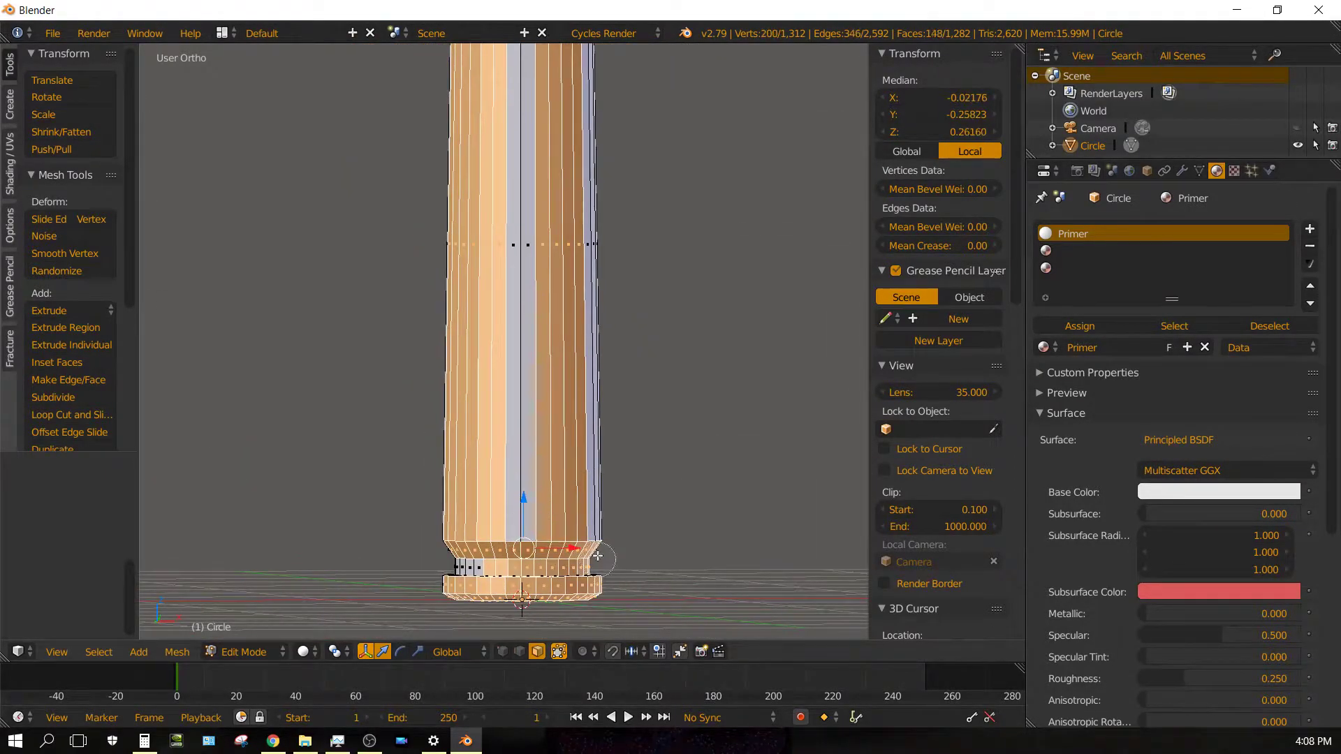
{"action": "left_click_drag", "start_coordinate": [548, 510], "coordinate": [680, 425]}
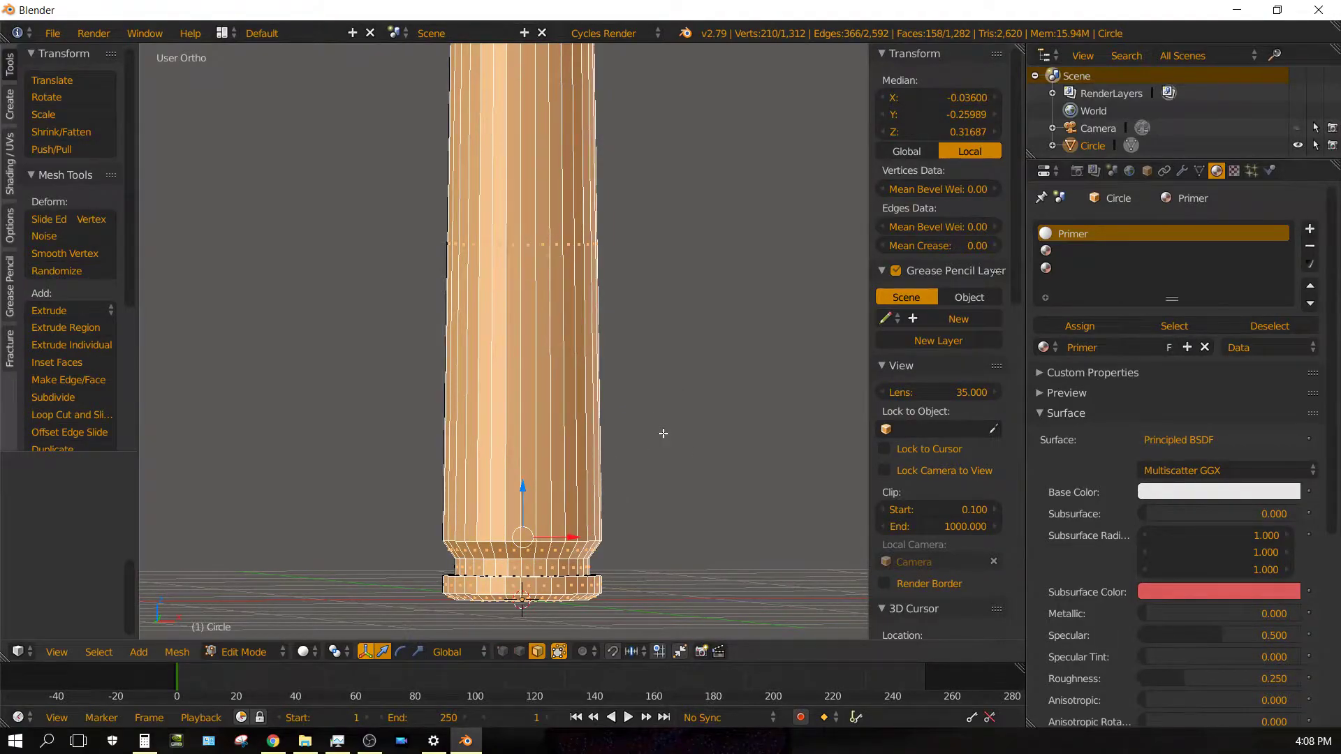
{"action": "middle_click_drag", "start_coordinate": [658, 428], "coordinate": [447, 293]}
{"action": "mouse_move", "coordinate": [448, 294]}
{"action": "left_mouse_down"}
{"action": "mouse_move", "coordinate": [419, 279]}
{"action": "mouse_move", "coordinate": [551, 293]}
{"action": "left_mouse_up"}
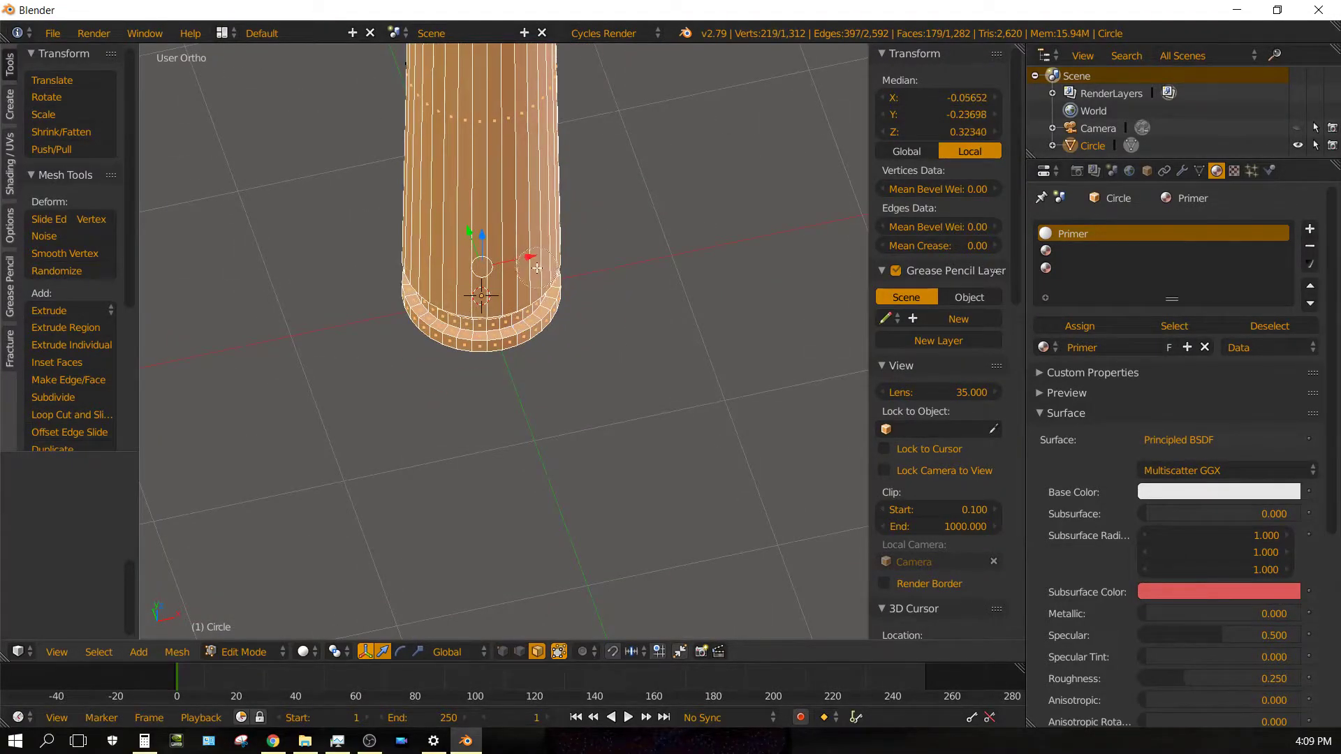
{"action": "mouse_move", "coordinate": [552, 294]}
{"action": "middle_mouse_down"}
{"action": "mouse_move", "coordinate": [567, 299]}
{"action": "mouse_move", "coordinate": [545, 314]}
{"action": "middle_mouse_up"}
{"action": "left_click_drag", "start_coordinate": [545, 315], "coordinate": [535, 327]}
{"action": "mouse_move", "coordinate": [537, 246]}
{"action": "middle_mouse_down"}
{"action": "mouse_move", "coordinate": [484, 298]}
{"action": "mouse_move", "coordinate": [531, 336]}
{"action": "middle_mouse_up"}
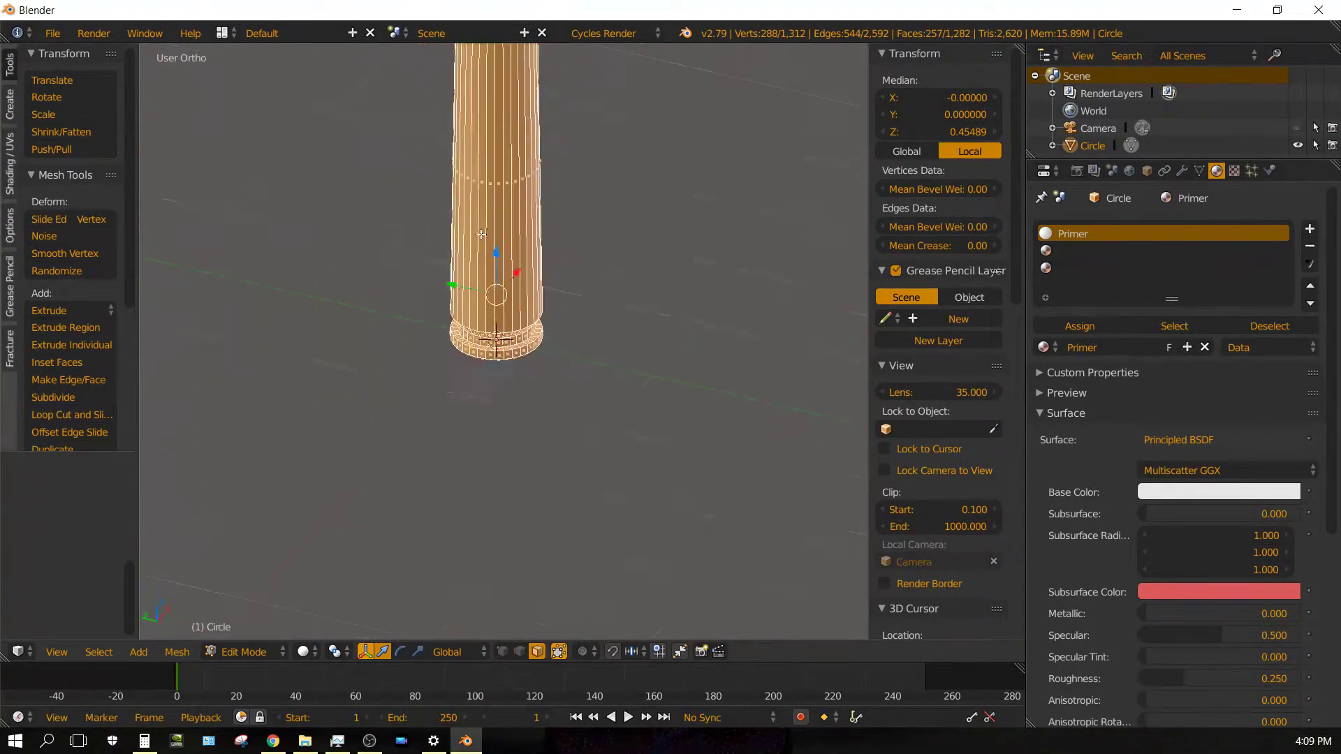
{"action": "scroll", "coordinate": [531, 336], "scroll_direction": "down", "scroll_amount": 4}
{"action": "scroll", "coordinate": [628, 314], "scroll_direction": "up", "scroll_amount": 4}
{"action": "scroll", "coordinate": [655, 308], "scroll_direction": "up", "scroll_amount": 2}
Refine the upper neck selection, dropping the shoulder band and a vertical strip
{"action": "middle_click_drag", "start_coordinate": [654, 308], "coordinate": [656, 325]}
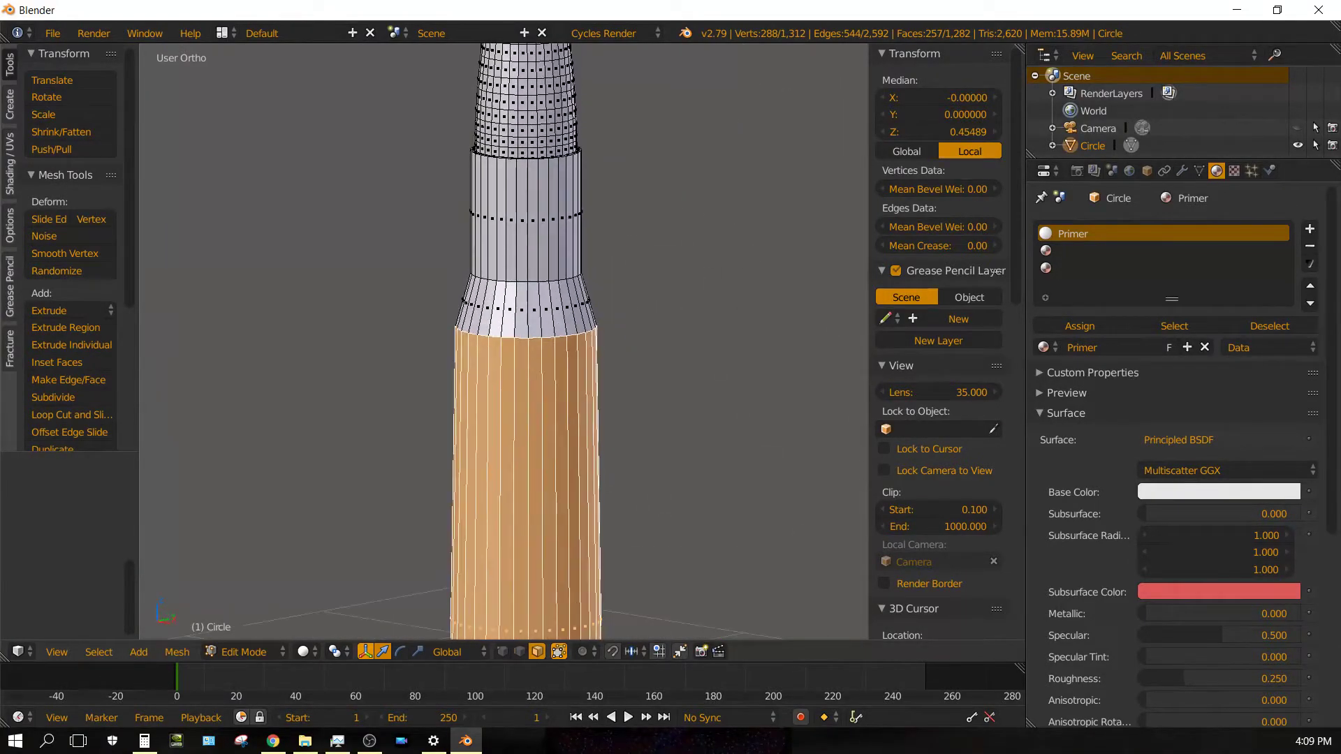
{"action": "left_click_drag", "start_coordinate": [461, 286], "coordinate": [596, 263]}
{"action": "middle_click_drag", "start_coordinate": [596, 263], "coordinate": [344, 251]}
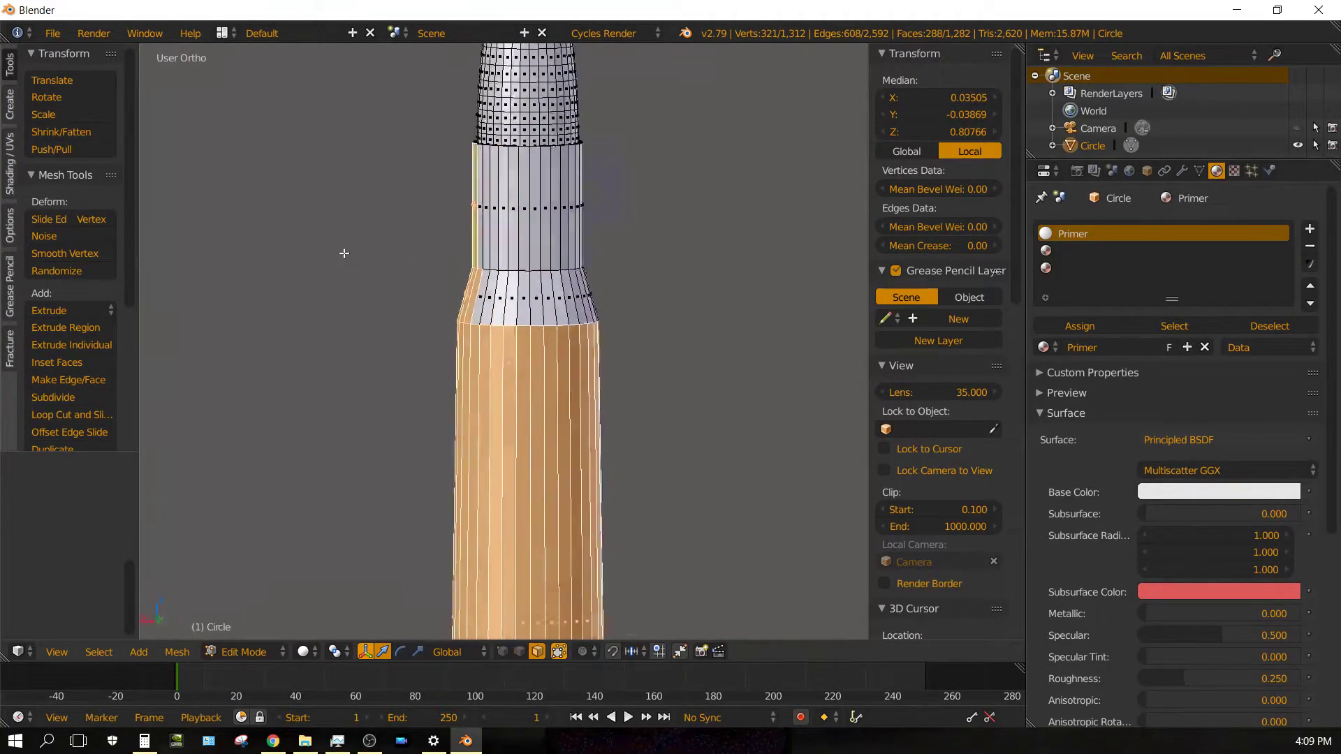
{"action": "left_click_drag", "start_coordinate": [489, 251], "coordinate": [521, 213]}
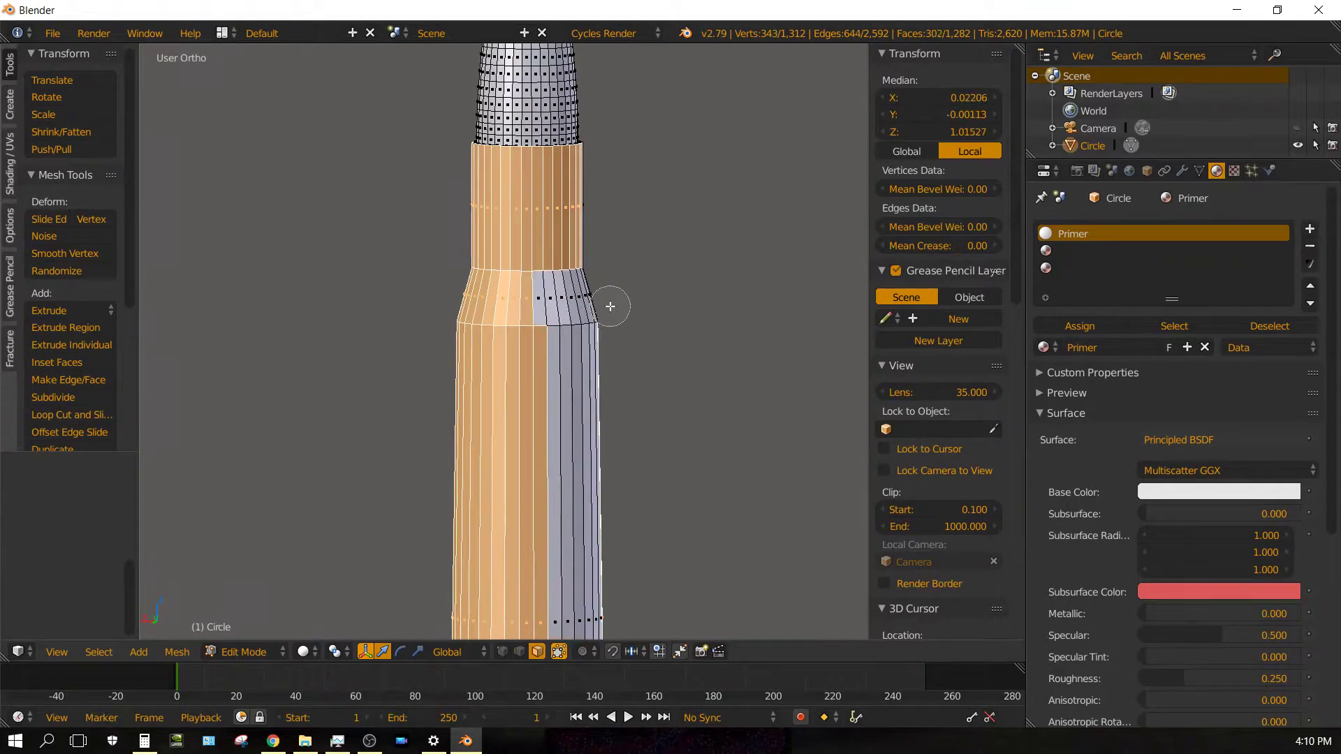
{"action": "middle_click_drag", "start_coordinate": [605, 299], "coordinate": [520, 321]}
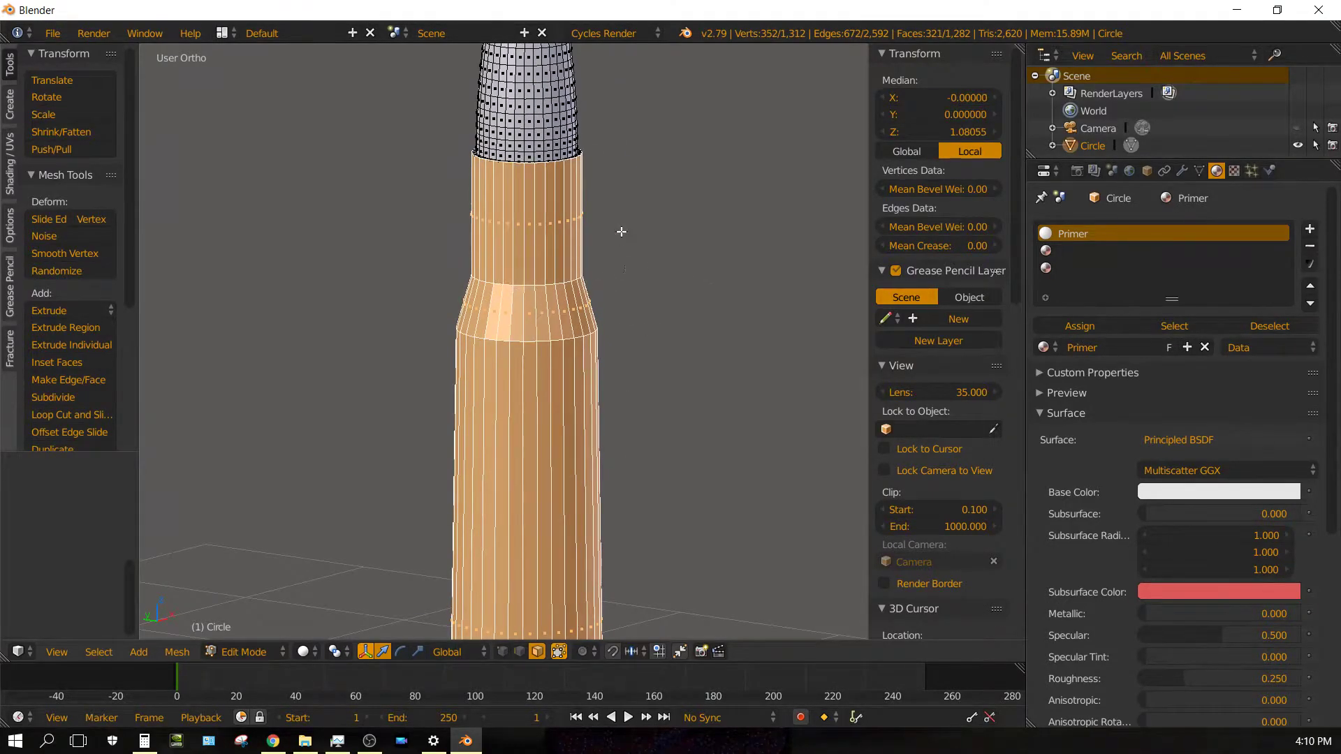
{"action": "scroll", "coordinate": [622, 232], "scroll_direction": "up", "scroll_amount": 3}
{"action": "scroll", "coordinate": [608, 328], "scroll_direction": "up", "scroll_amount": 3}
{"action": "scroll", "coordinate": [594, 433], "scroll_direction": "up", "scroll_amount": 2}
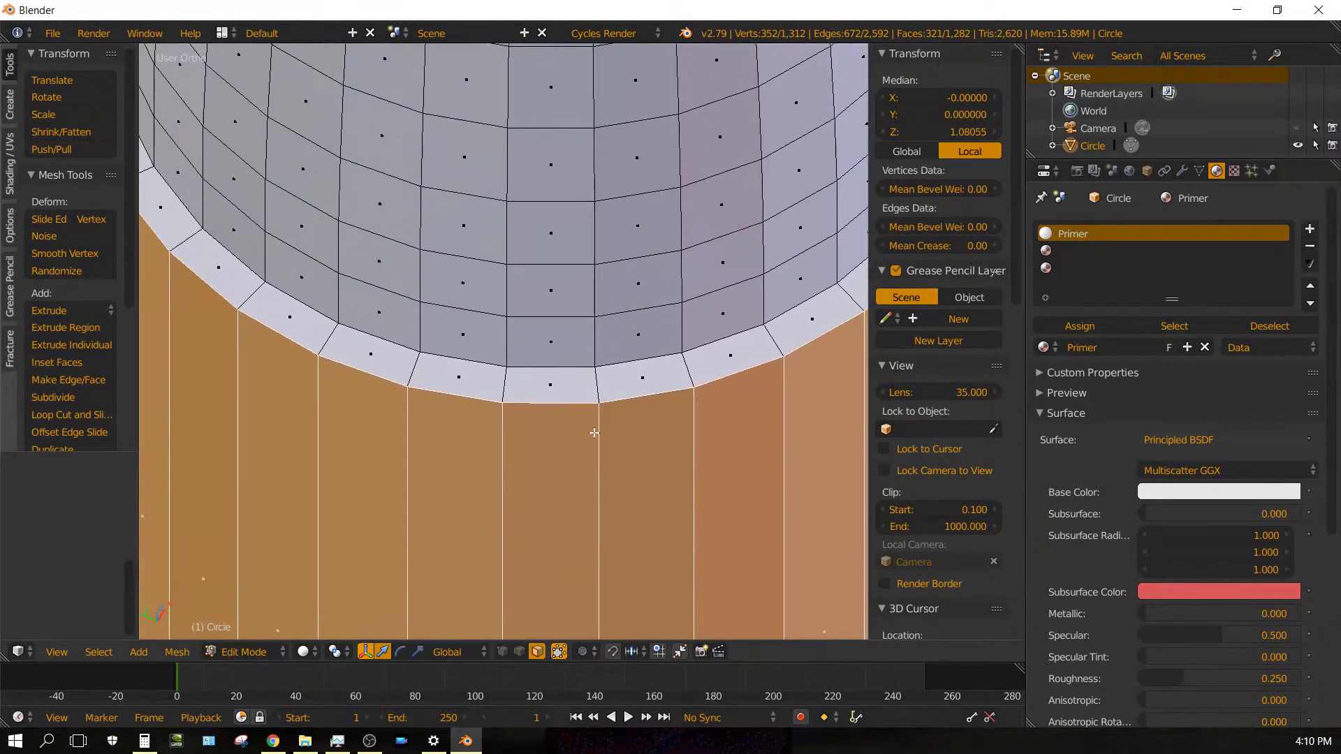
Circle-select the remaining faces all around the neck band
{"action": "mouse_move", "coordinate": [593, 432]}
{"action": "left_mouse_down"}
{"action": "mouse_move", "coordinate": [600, 411]}
{"action": "mouse_move", "coordinate": [263, 366]}
{"action": "left_mouse_up"}
{"action": "scroll", "coordinate": [353, 407], "scroll_direction": "up", "scroll_amount": 3}
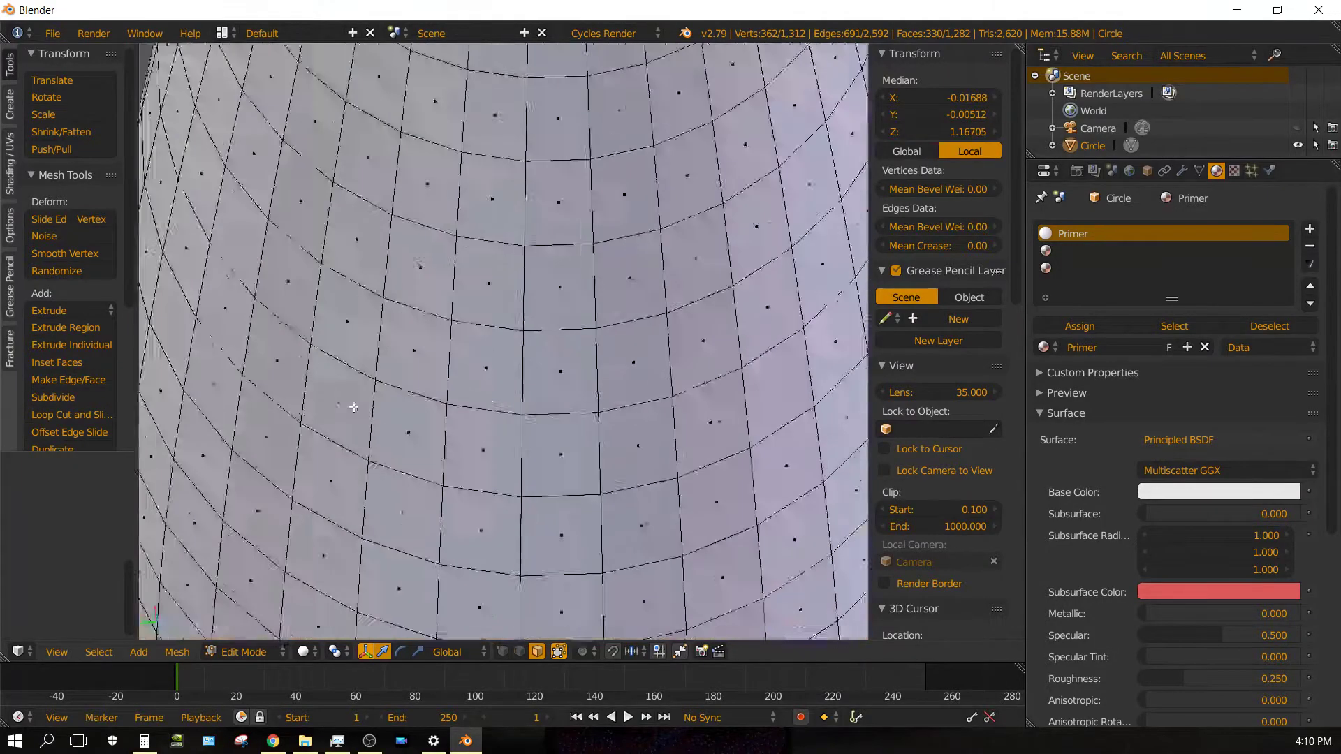
{"action": "scroll", "coordinate": [353, 407], "scroll_direction": "down", "scroll_amount": 3}
{"action": "scroll", "coordinate": [389, 366], "scroll_direction": "up", "scroll_amount": 3}
{"action": "scroll", "coordinate": [389, 365], "scroll_direction": "down", "scroll_amount": 3}
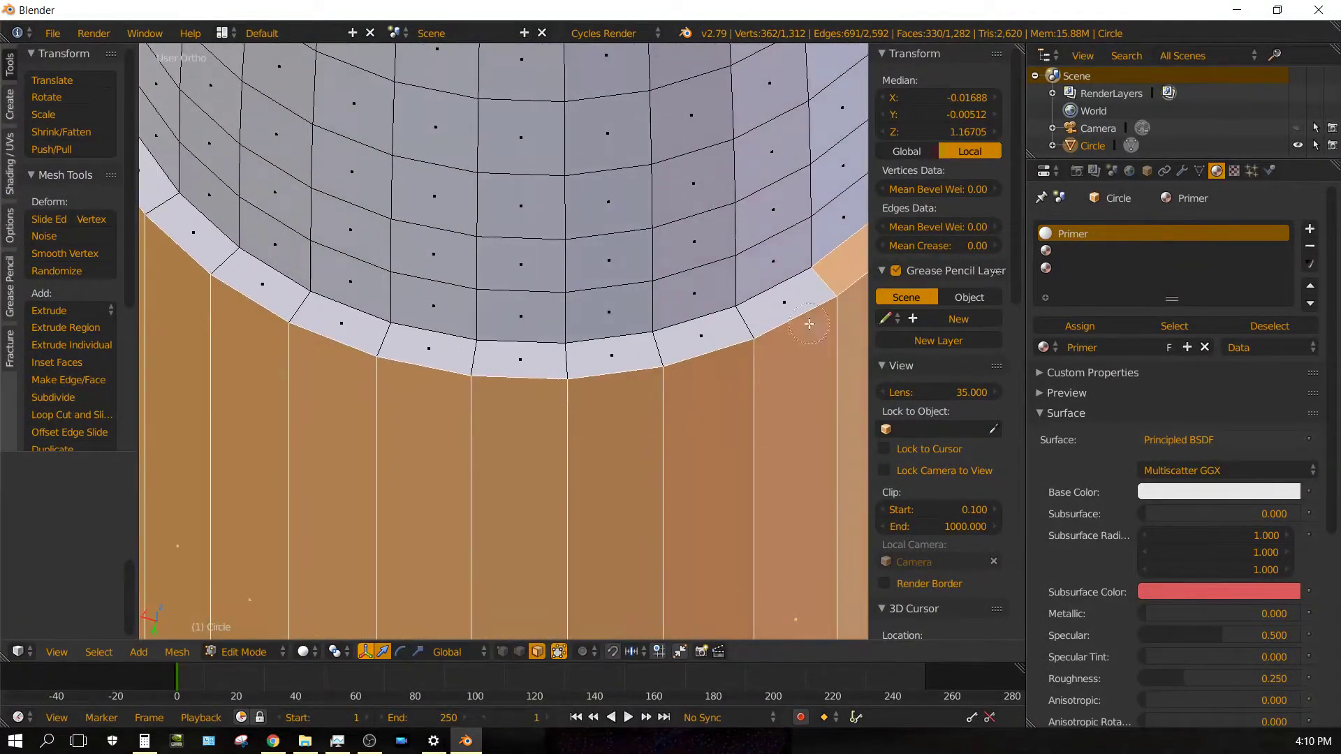
{"action": "left_click_drag", "start_coordinate": [809, 324], "coordinate": [350, 349]}
{"action": "middle_click_drag", "start_coordinate": [225, 310], "coordinate": [575, 336]}
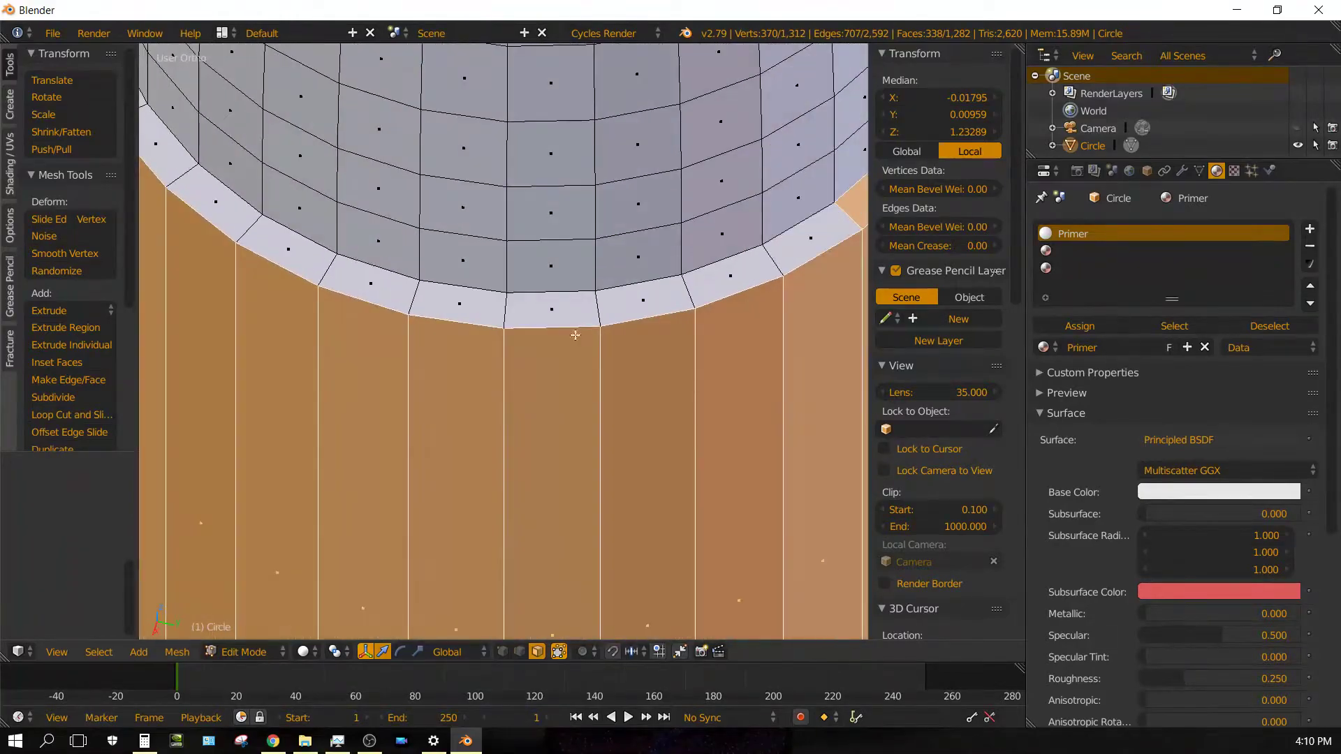
{"action": "left_click_drag", "start_coordinate": [809, 259], "coordinate": [246, 264]}
{"action": "mouse_move", "coordinate": [200, 254]}
{"action": "middle_mouse_down"}
{"action": "mouse_move", "coordinate": [489, 314]}
{"action": "mouse_move", "coordinate": [804, 342]}
{"action": "middle_mouse_up"}
{"action": "mouse_move", "coordinate": [803, 343]}
{"action": "left_mouse_down"}
{"action": "mouse_move", "coordinate": [748, 363]}
{"action": "mouse_move", "coordinate": [315, 386]}
{"action": "left_mouse_up"}
Add a second slot with new Principled BSDF material Material.001
{"action": "key", "text": "Escape"}
{"action": "scroll", "coordinate": [315, 386], "scroll_direction": "down", "scroll_amount": 6}
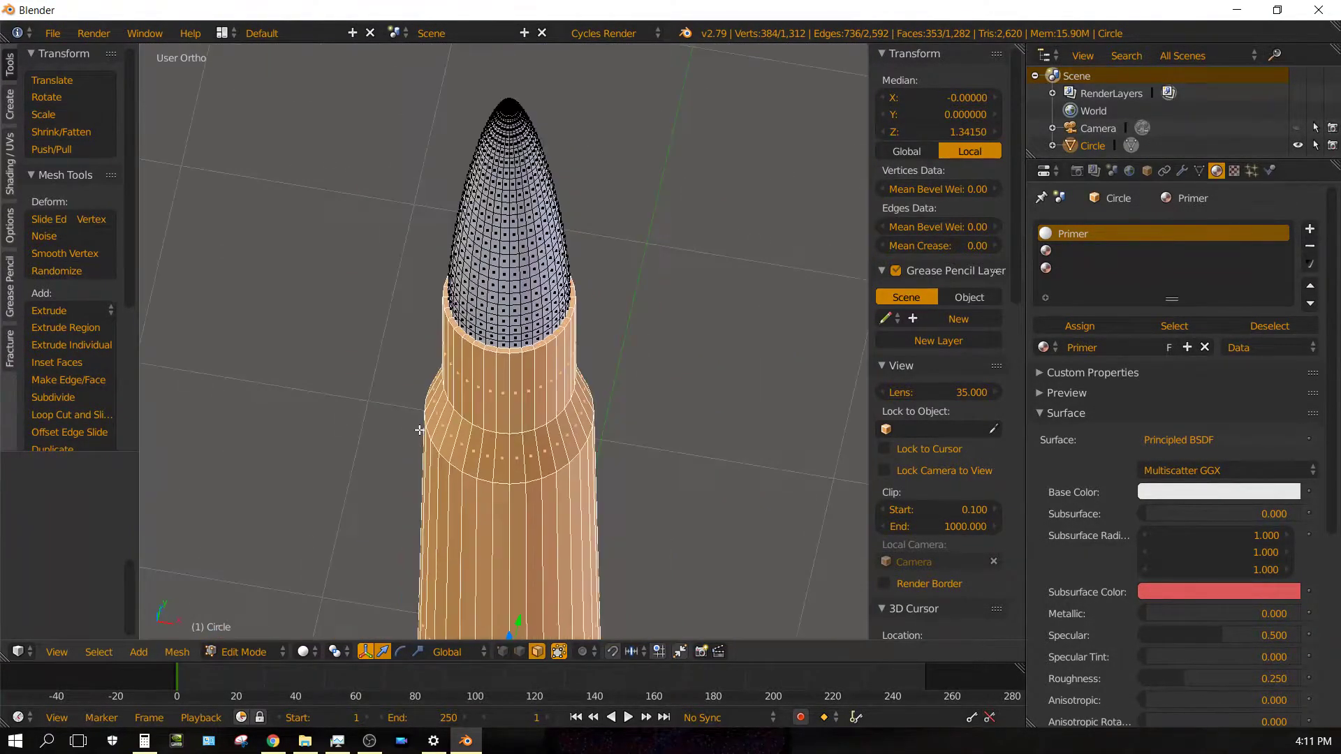
{"action": "mouse_move", "coordinate": [531, 419]}
{"action": "middle_mouse_down"}
{"action": "mouse_move", "coordinate": [750, 446]}
{"action": "mouse_move", "coordinate": [750, 391]}
{"action": "middle_mouse_up"}
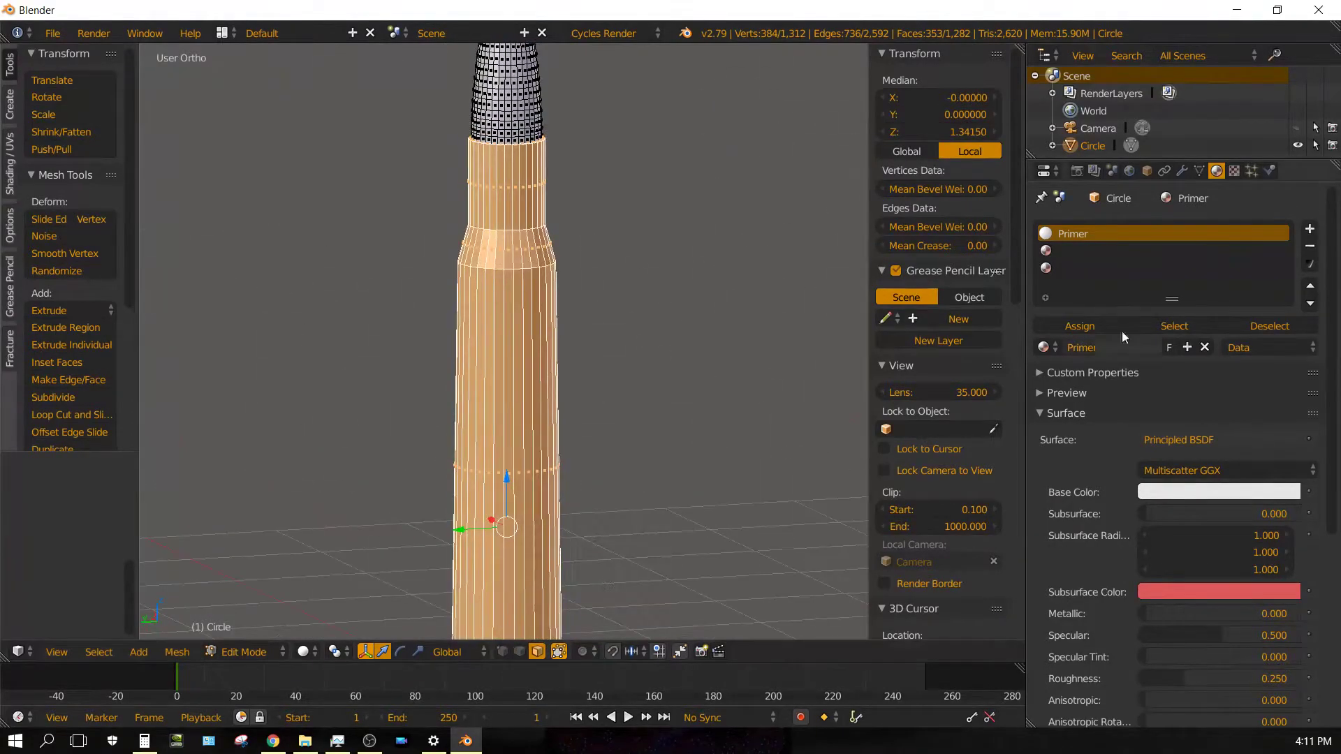
{"action": "left_click", "coordinate": [1086, 250]}
{"action": "left_click", "coordinate": [1155, 346]}
{"action": "left_click", "coordinate": [1185, 440]}
{"action": "left_click", "coordinate": [1203, 443]}
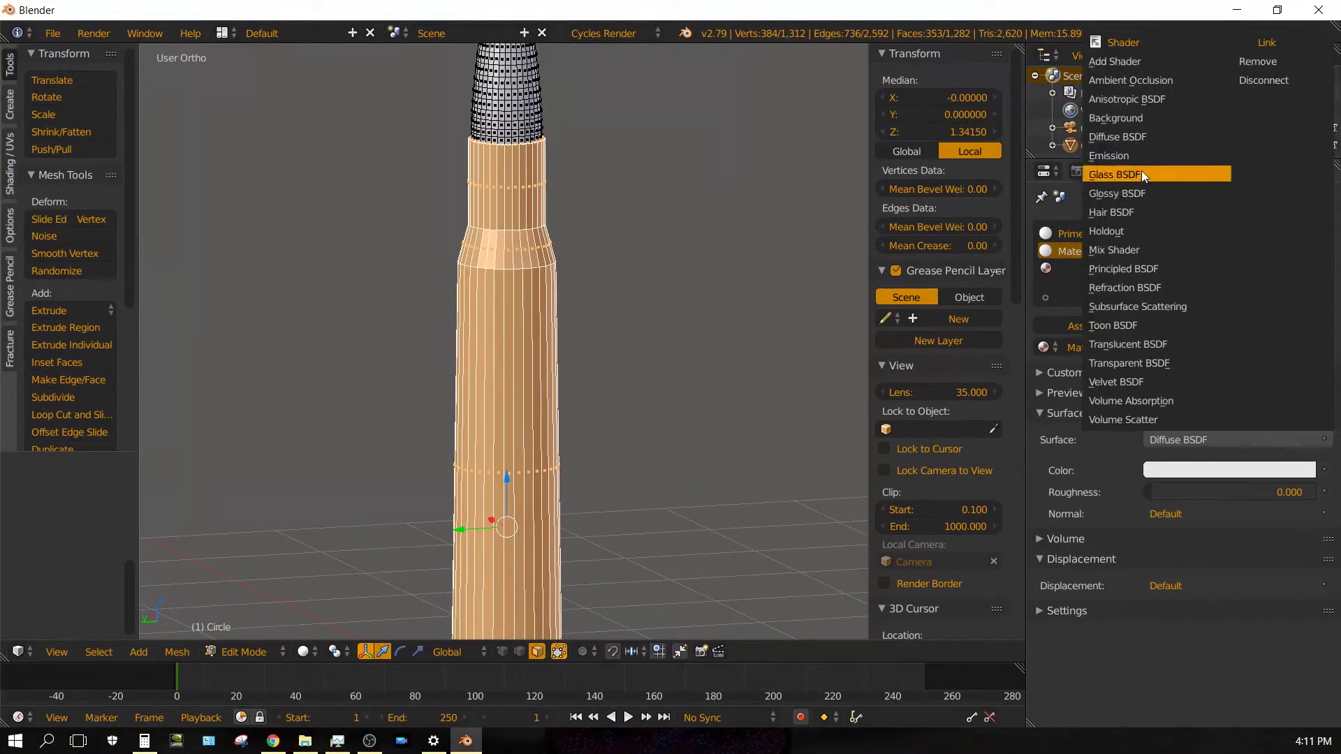
{"action": "left_click", "coordinate": [1142, 172]}
Give Material.001 a dark orange brass base colour and make it metallic
{"action": "left_click", "coordinate": [1209, 492]}
{"action": "left_click", "coordinate": [1190, 346]}
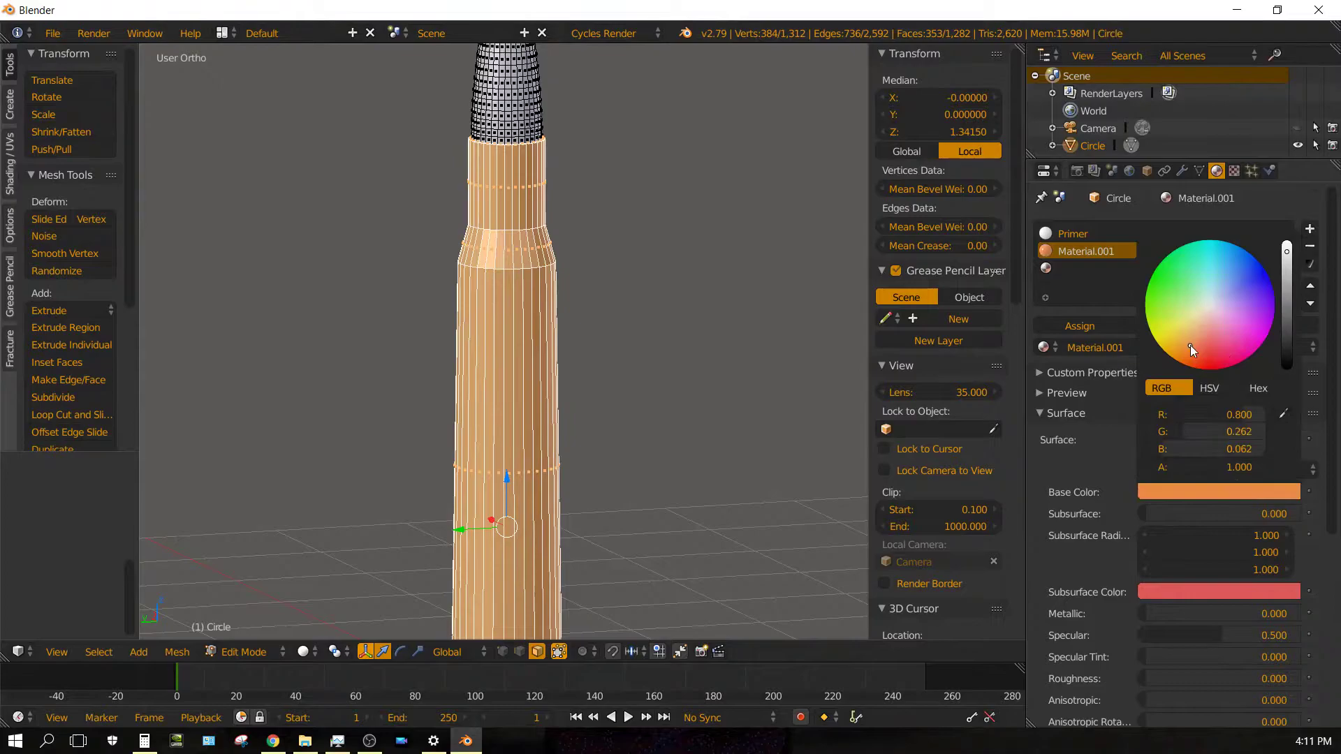
{"action": "left_click", "coordinate": [1285, 300]}
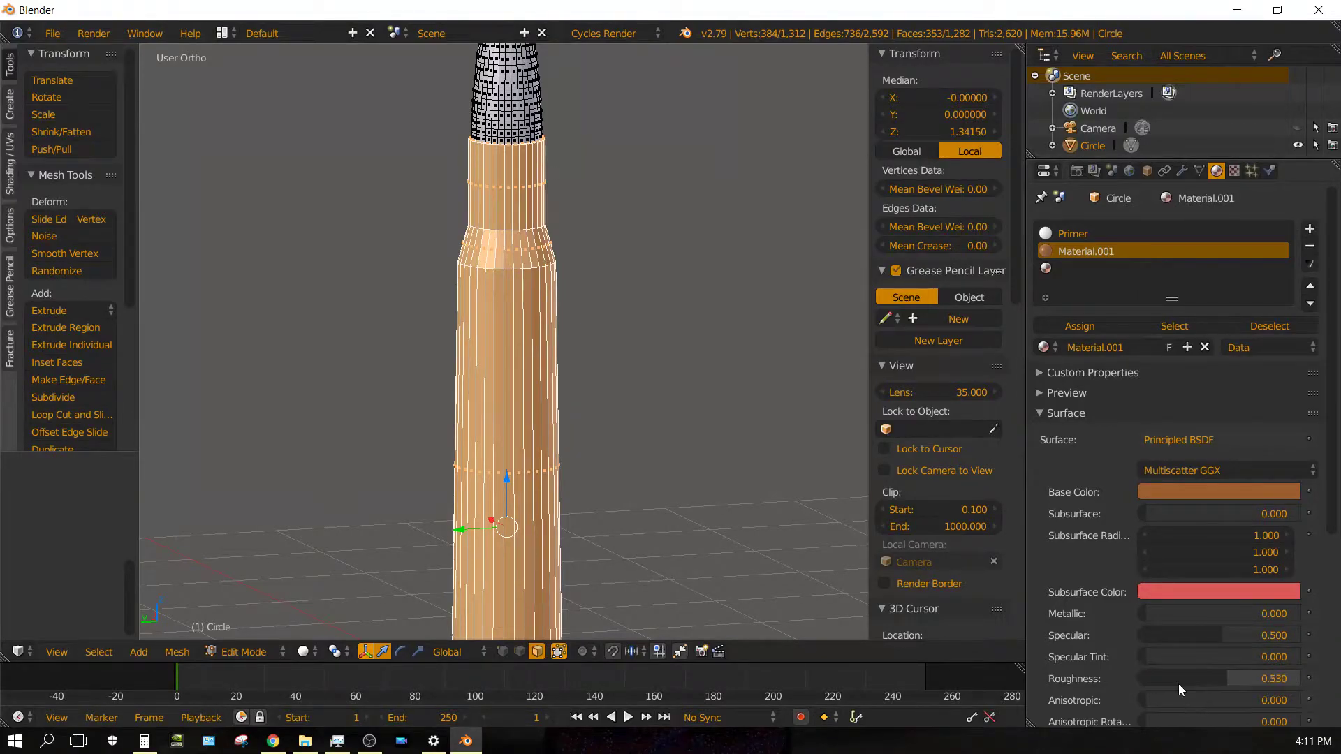
{"action": "left_click_drag", "start_coordinate": [1193, 614], "coordinate": [1203, 613]}
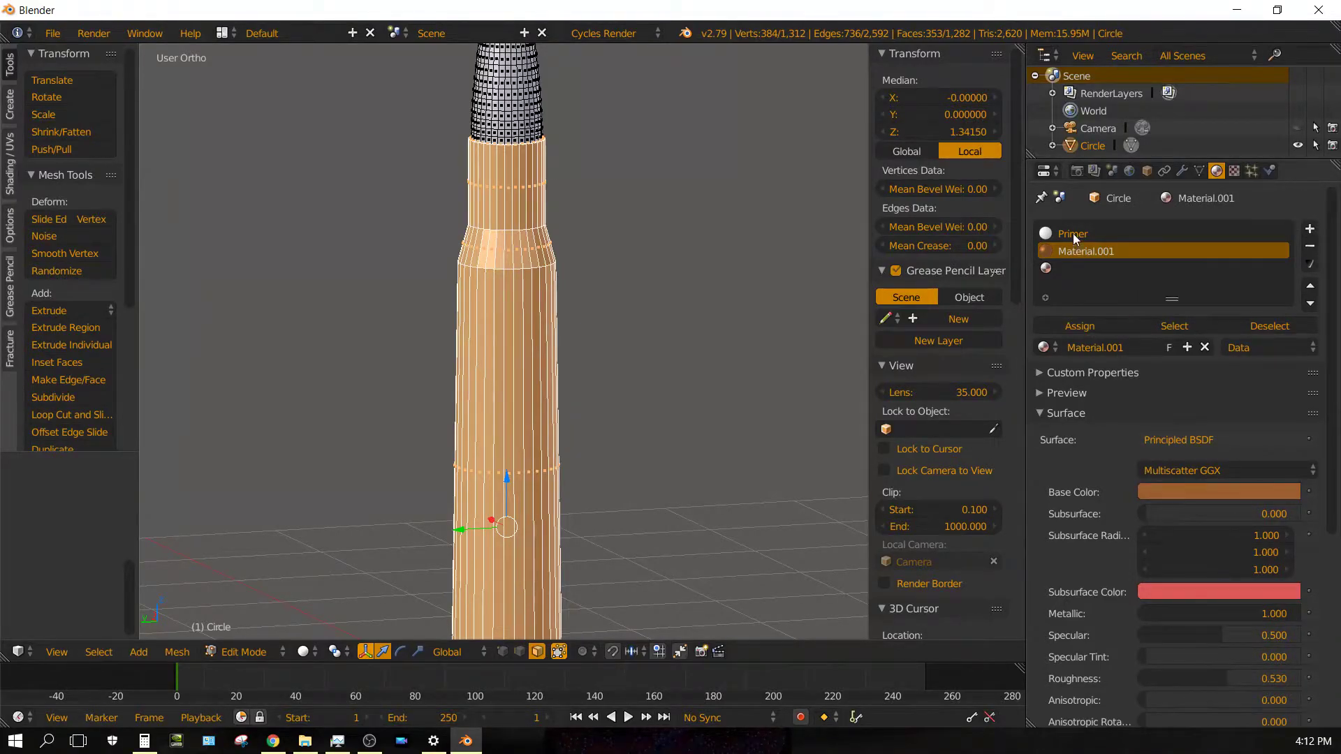
Add a third slot with Principled BSDF Material.002 in a gold-orange colour
{"action": "left_click", "coordinate": [1090, 268]}
{"action": "left_click", "coordinate": [1145, 347]}
{"action": "left_click", "coordinate": [1201, 440]}
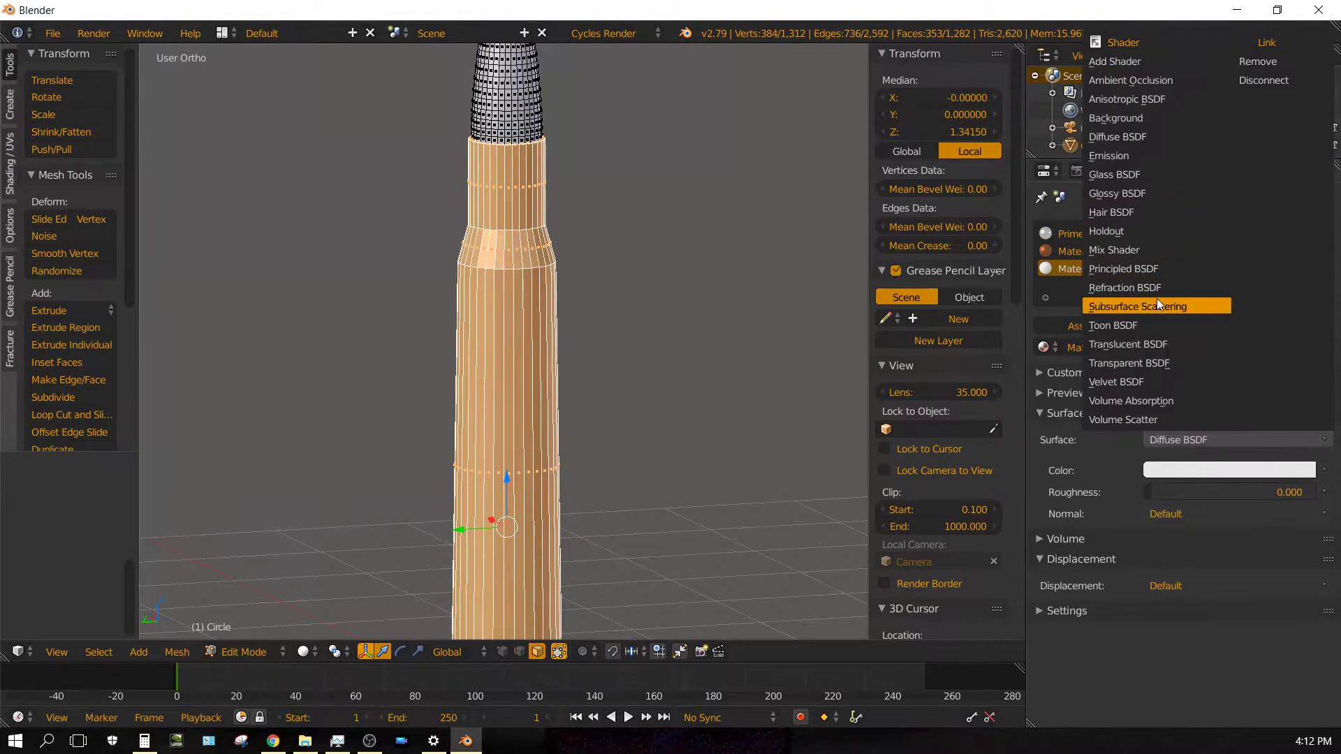
{"action": "left_click", "coordinate": [1142, 274]}
{"action": "left_click", "coordinate": [1219, 492]}
{"action": "left_click", "coordinate": [1187, 339]}
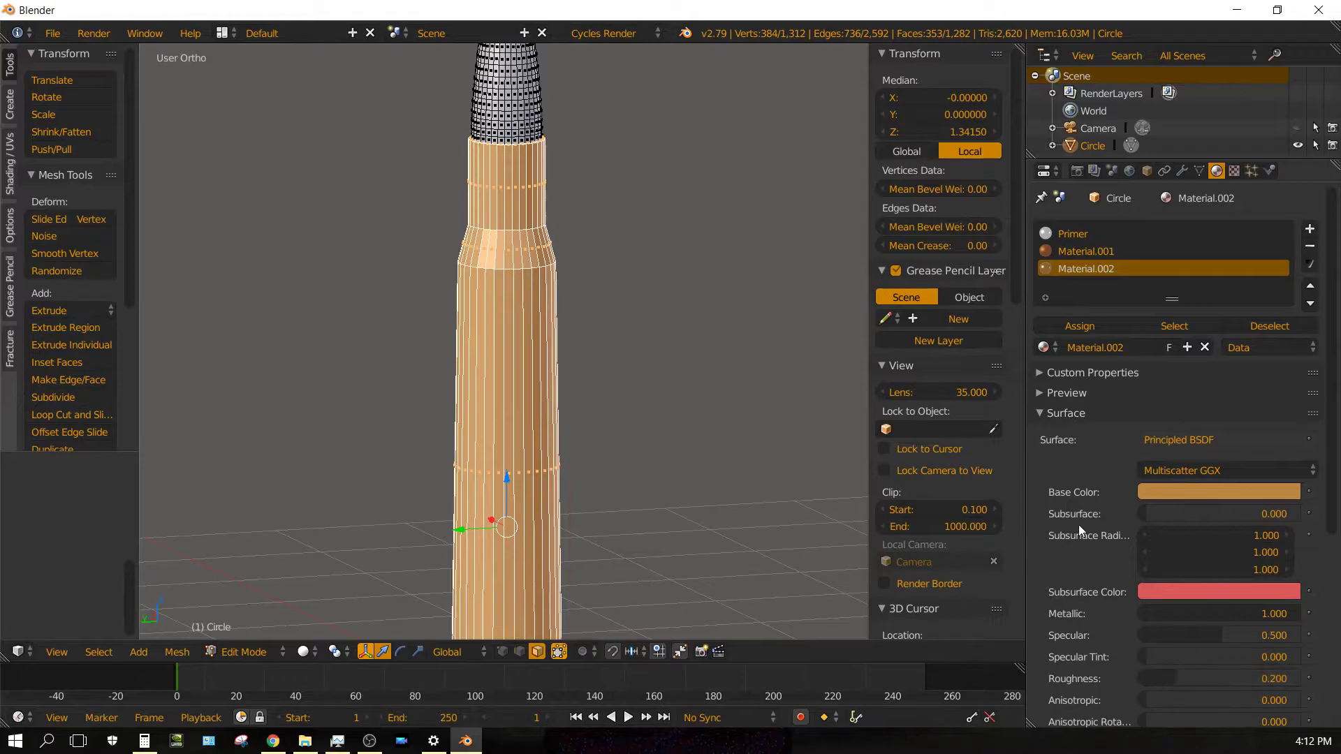
Add a fourth slot with new Principled BSDF material Material.003
{"action": "left_click", "coordinate": [1310, 231]}
{"action": "left_click", "coordinate": [1163, 347]}
{"action": "left_click", "coordinate": [1201, 440]}
Set Material.003's base colour to dark green
{"action": "left_click", "coordinate": [1127, 123]}
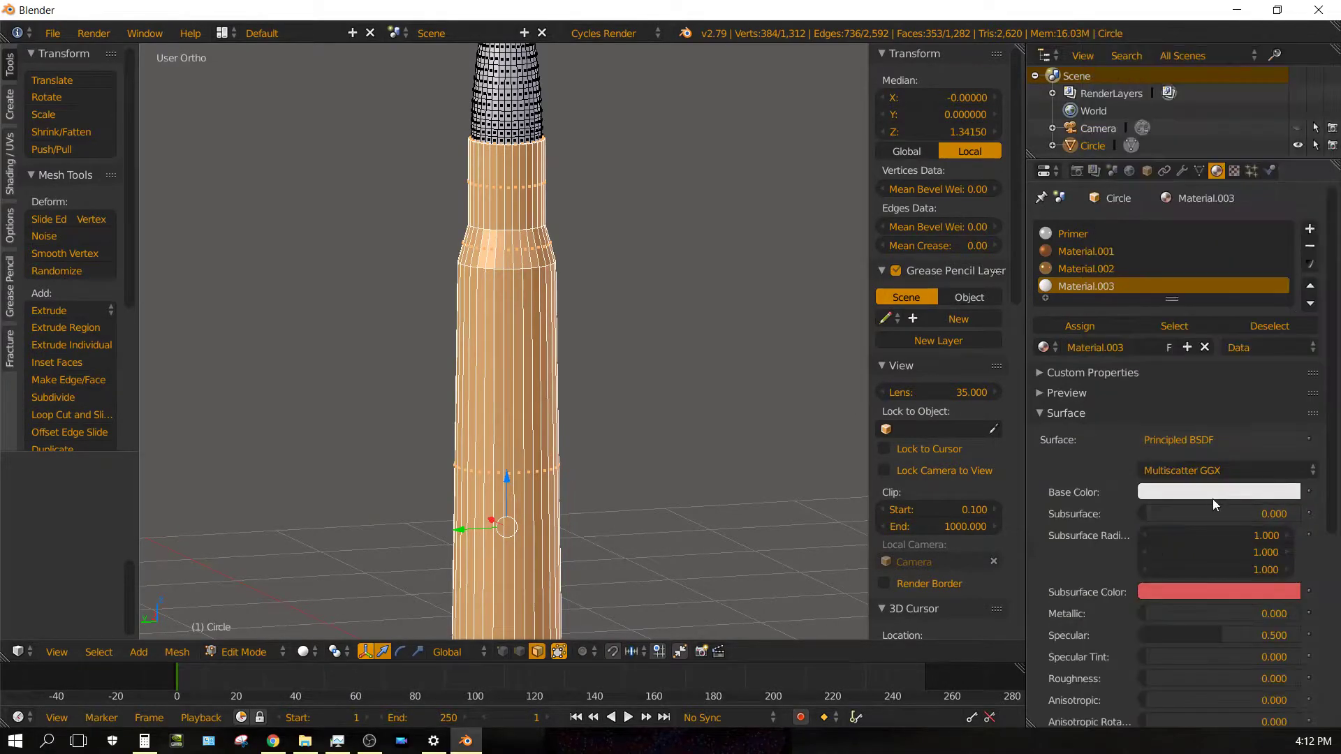
{"action": "left_click", "coordinate": [1212, 494]}
{"action": "left_click", "coordinate": [1168, 292]}
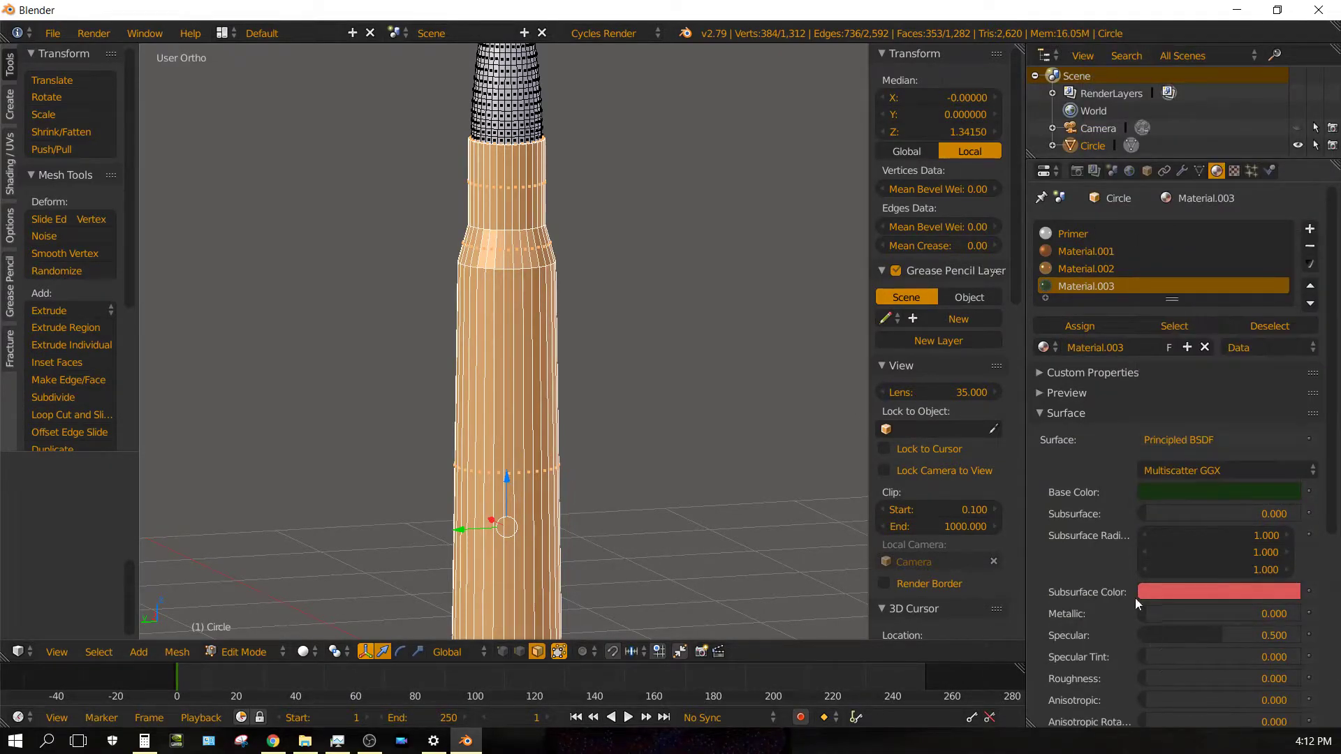
{"action": "scroll", "coordinate": [1167, 531], "scroll_direction": "down", "scroll_amount": 3}
{"action": "scroll", "coordinate": [1169, 599], "scroll_direction": "up", "scroll_amount": 3}
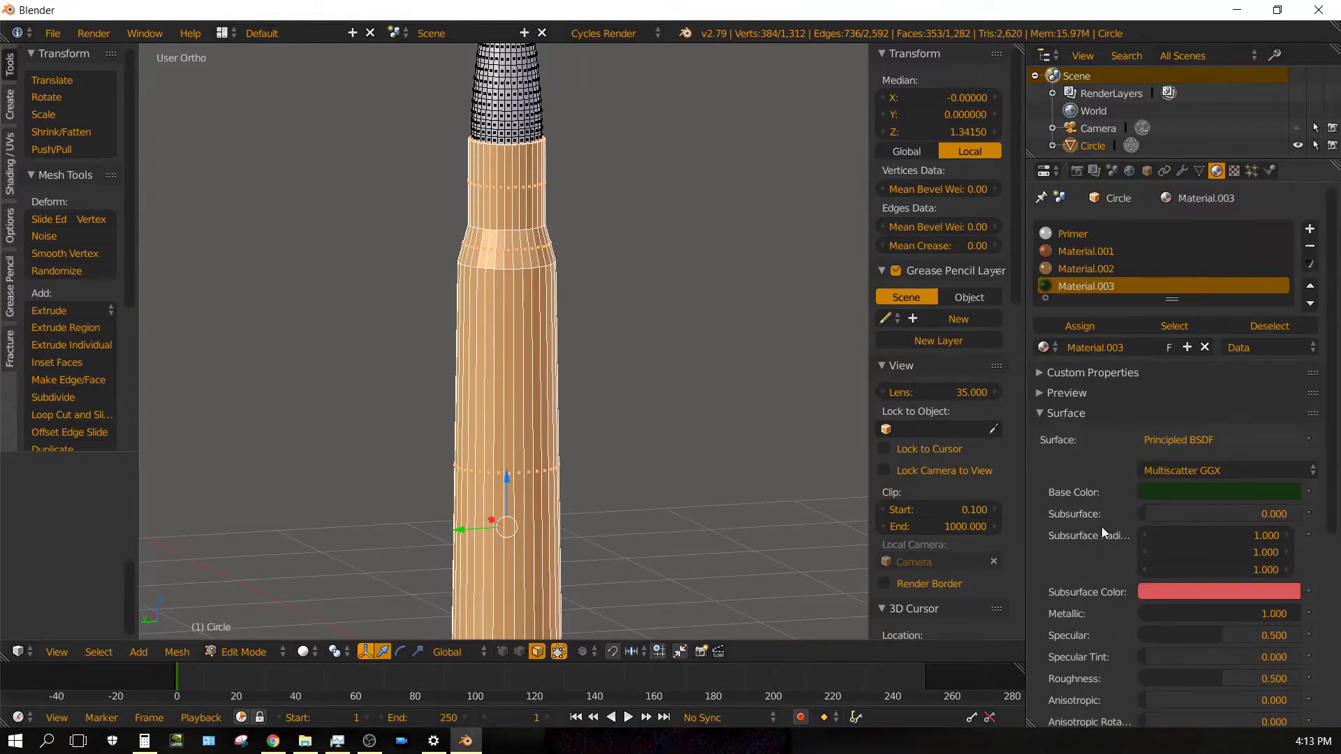
{"action": "scroll", "coordinate": [614, 390], "scroll_direction": "up", "scroll_amount": 4, "text": "shift"}
Deselect all faces and switch the viewport to Material preview shading
{"action": "key", "text": "a"}
{"action": "left_click", "coordinate": [303, 652]}
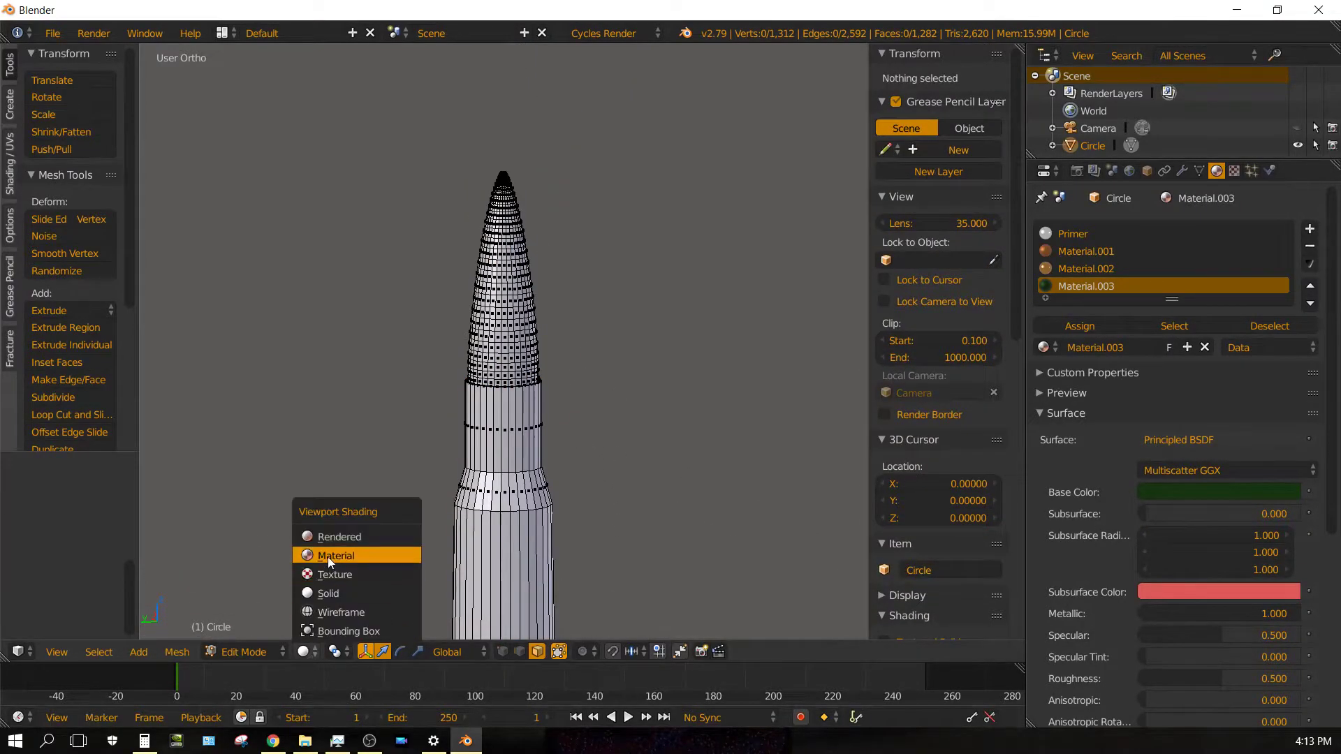
{"action": "left_click", "coordinate": [342, 552]}
{"action": "scroll", "coordinate": [582, 431], "scroll_direction": "up", "scroll_amount": 3}
{"action": "scroll", "coordinate": [538, 480], "scroll_direction": "up", "scroll_amount": 3}
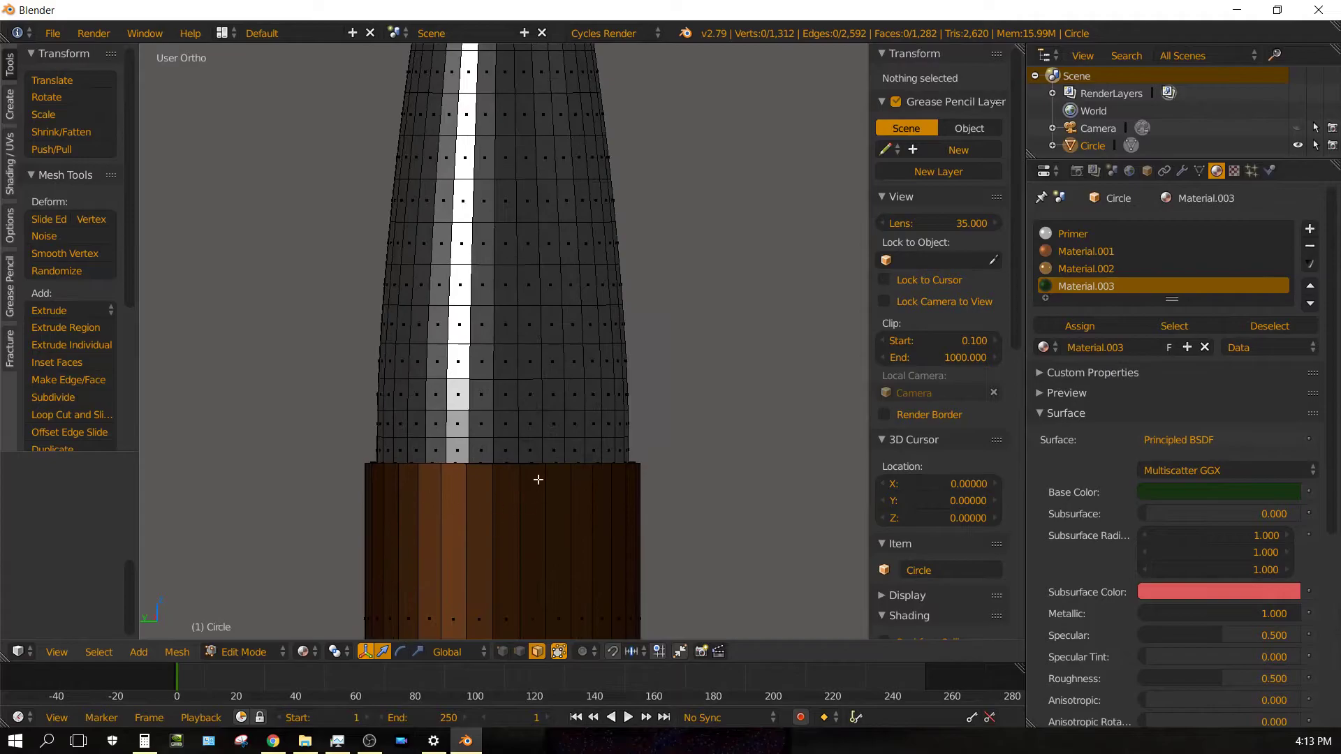
Select the lower nose-cone faces and grow the selection up the cone
{"action": "left_click_drag", "start_coordinate": [632, 432], "coordinate": [423, 426]}
{"action": "key", "text": "ctrl+KP_Add"}
{"action": "key", "text": "ctrl+KP_Add"}
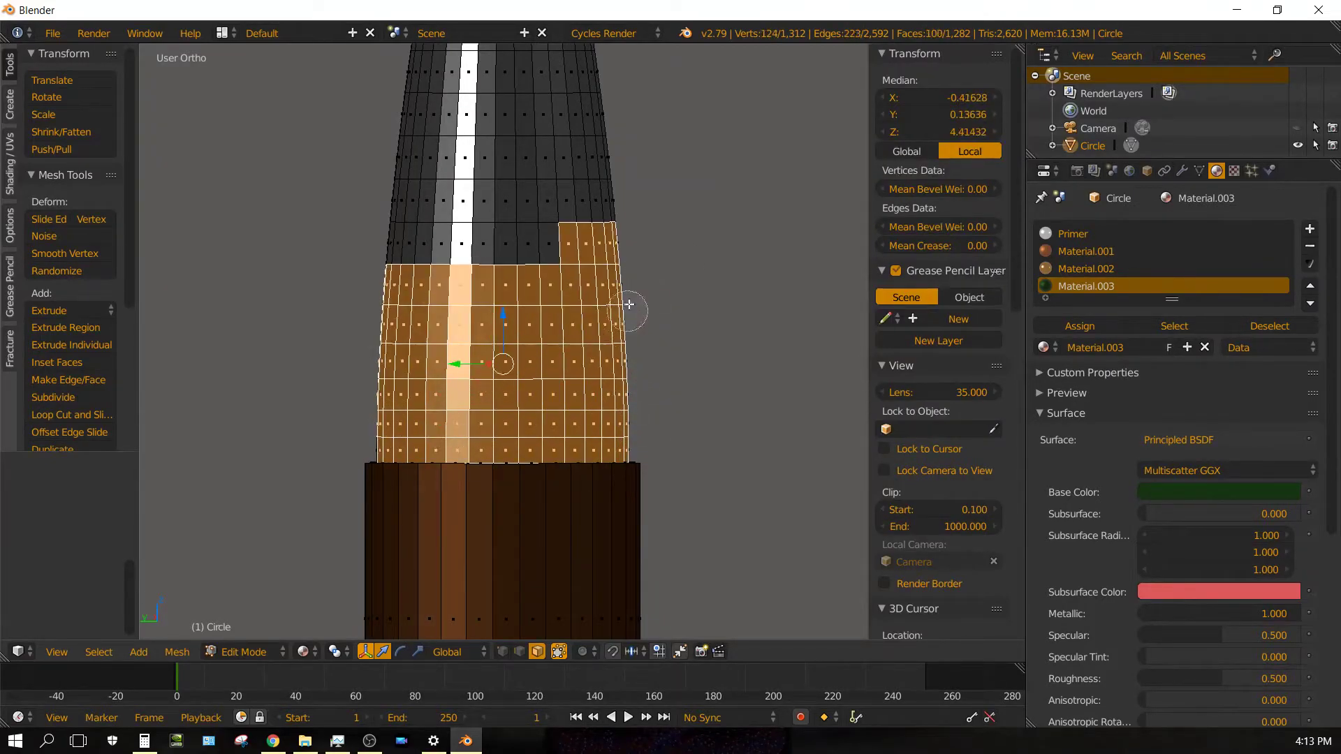
{"action": "key", "text": "ctrl+KP_Add"}
{"action": "key", "text": "ctrl+KP_Add"}
{"action": "right_click", "coordinate": [682, 278]}
{"action": "scroll", "coordinate": [632, 283], "scroll_direction": "down", "scroll_amount": 5}
{"action": "middle_click_drag", "start_coordinate": [631, 283], "coordinate": [626, 456], "text": "shift"}
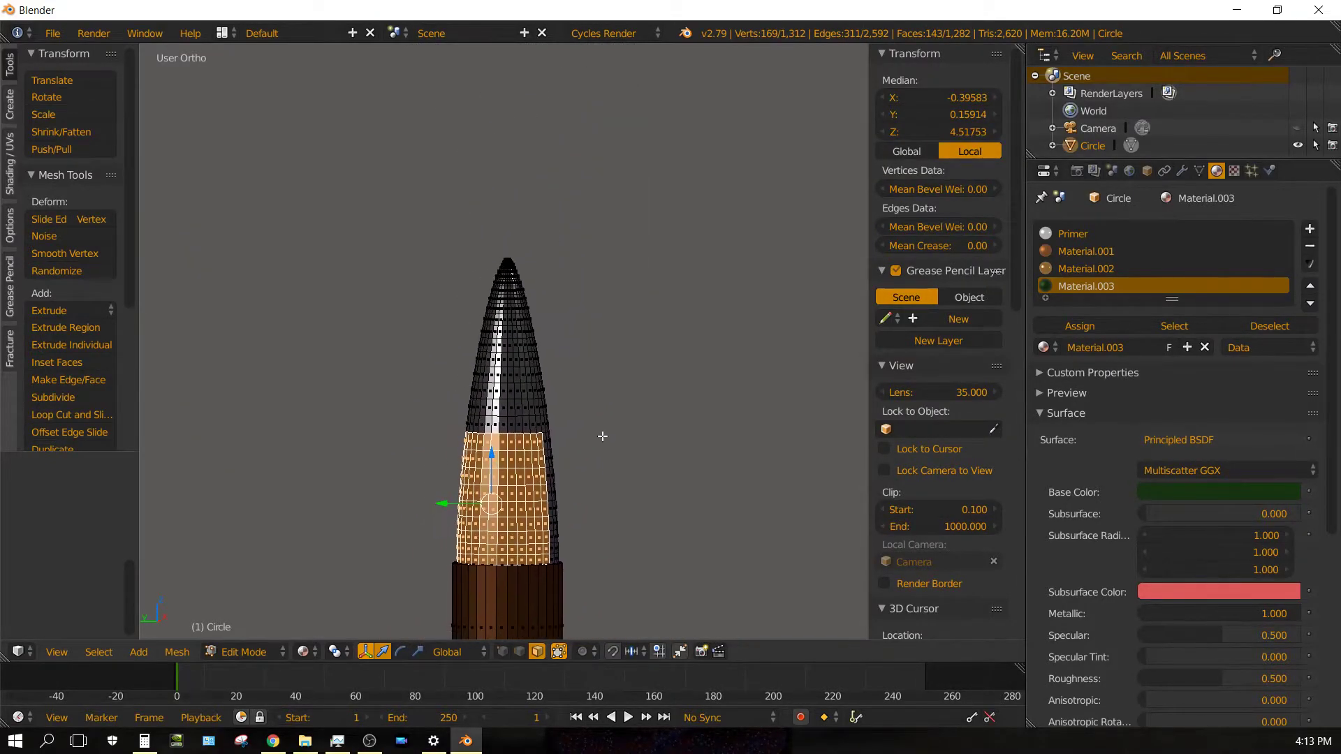
Paint-select additional cone faces, checking the selection from several sides
{"action": "key", "text": "c"}
{"action": "right_click", "coordinate": [555, 417]}
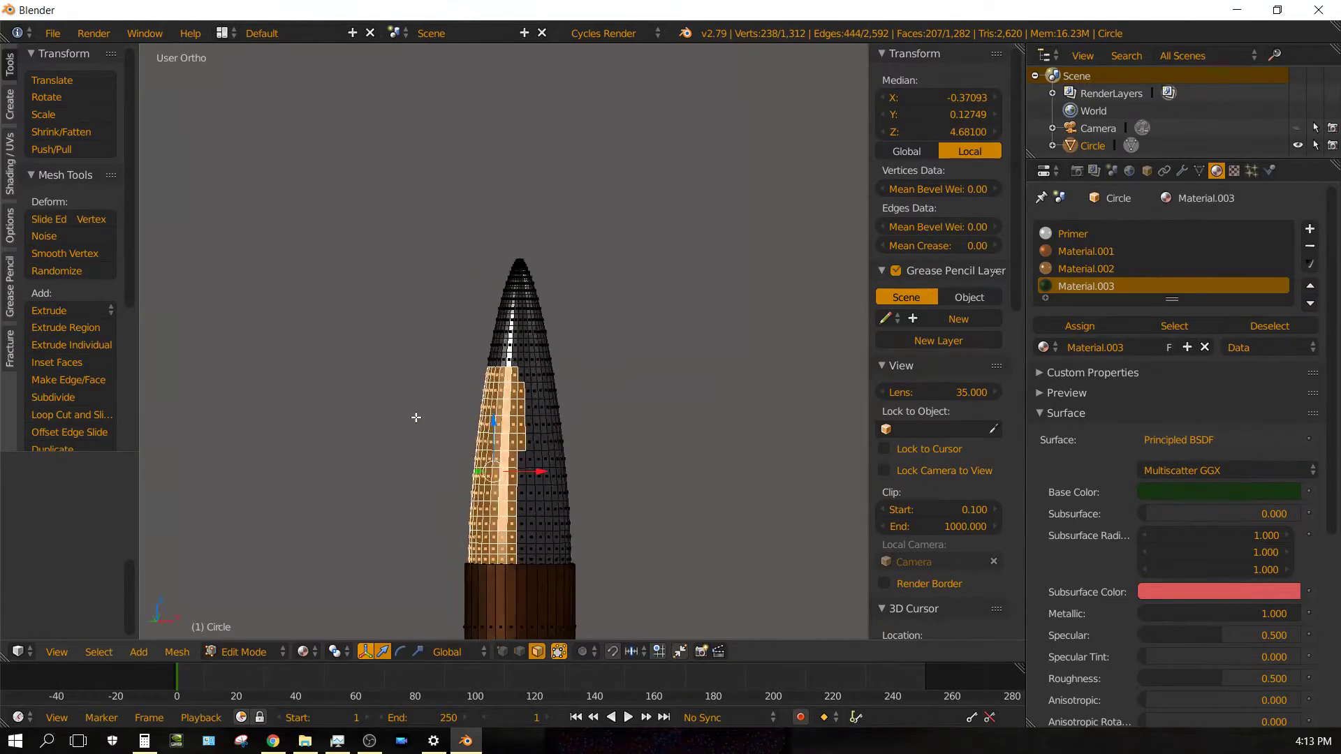
{"action": "middle_click_drag", "start_coordinate": [556, 418], "coordinate": [615, 459]}
{"action": "scroll", "coordinate": [507, 339], "scroll_direction": "up", "scroll_amount": 3}
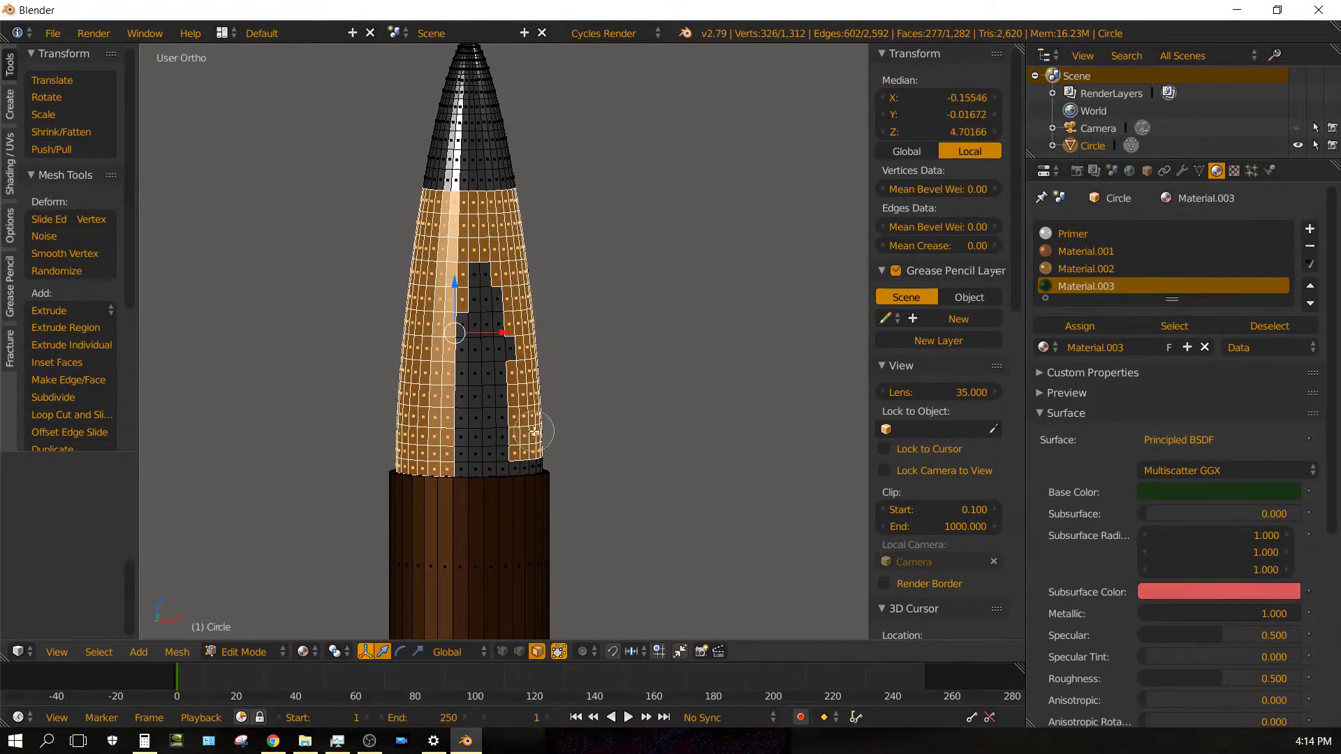
{"action": "middle_click_drag", "start_coordinate": [513, 345], "coordinate": [402, 268]}
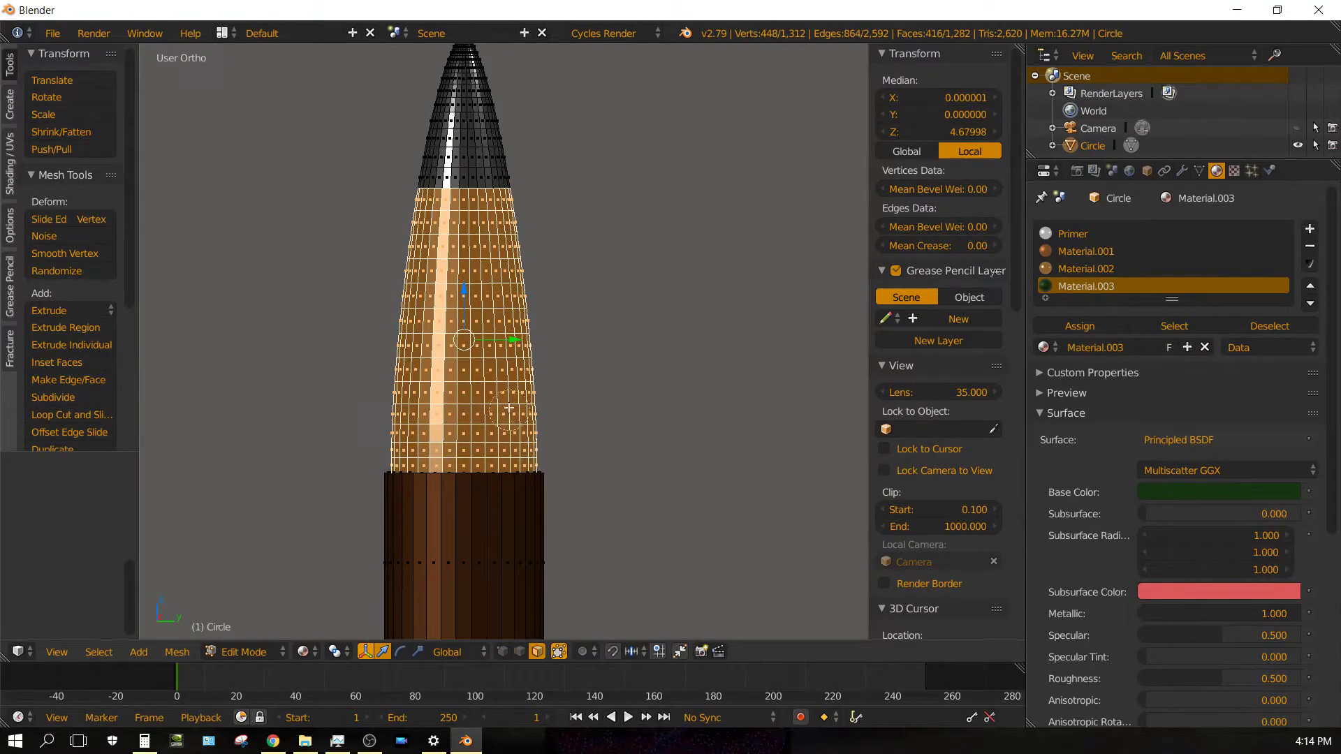
{"action": "middle_click_drag", "start_coordinate": [591, 336], "coordinate": [531, 335]}
{"action": "scroll", "coordinate": [531, 336], "scroll_direction": "down", "scroll_amount": 2}
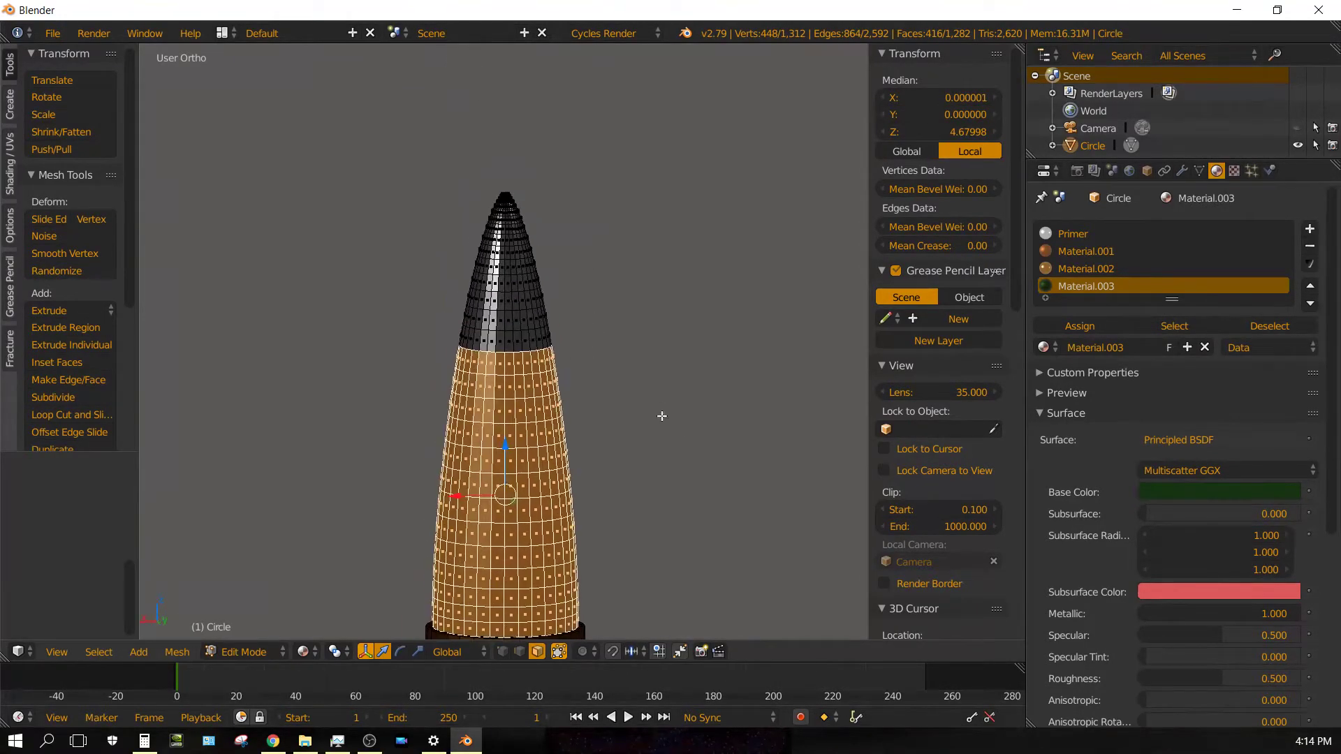
Assign the green material slot to the cone-tip faces and return to Object Mode
{"action": "left_click", "coordinate": [1087, 268]}
{"action": "key", "text": "a"}
{"action": "left_click", "coordinate": [1087, 285]}
{"action": "left_click", "coordinate": [493, 204]}
{"action": "key", "text": "l"}
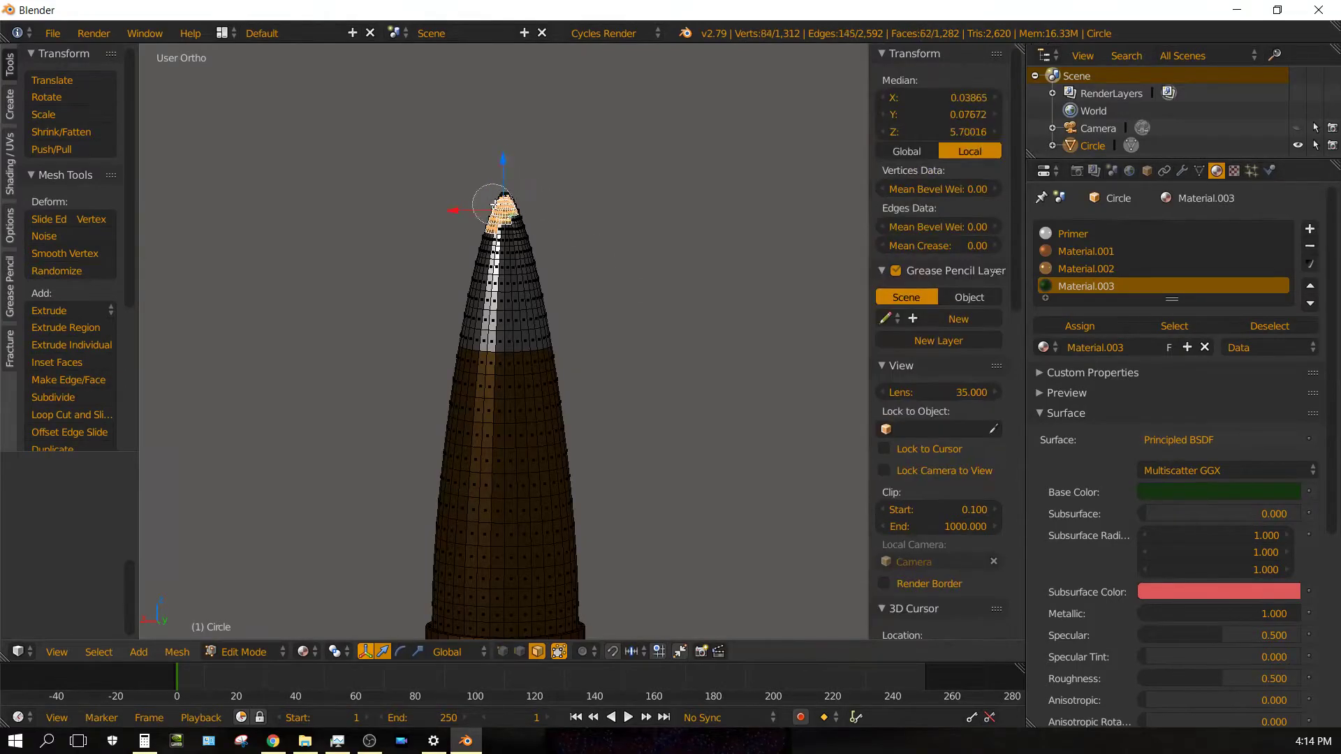
{"action": "middle_click_drag", "start_coordinate": [505, 287], "coordinate": [493, 236]}
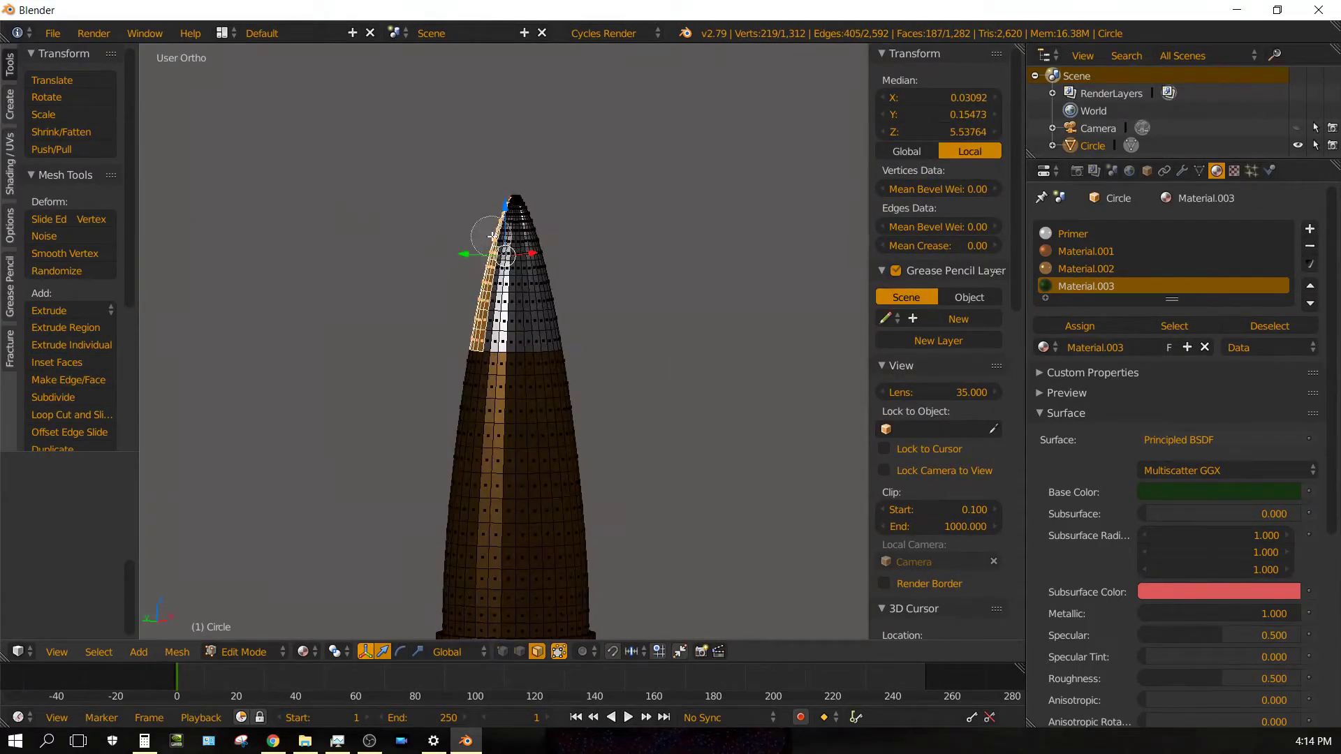
{"action": "middle_click_drag", "start_coordinate": [592, 269], "coordinate": [436, 266]}
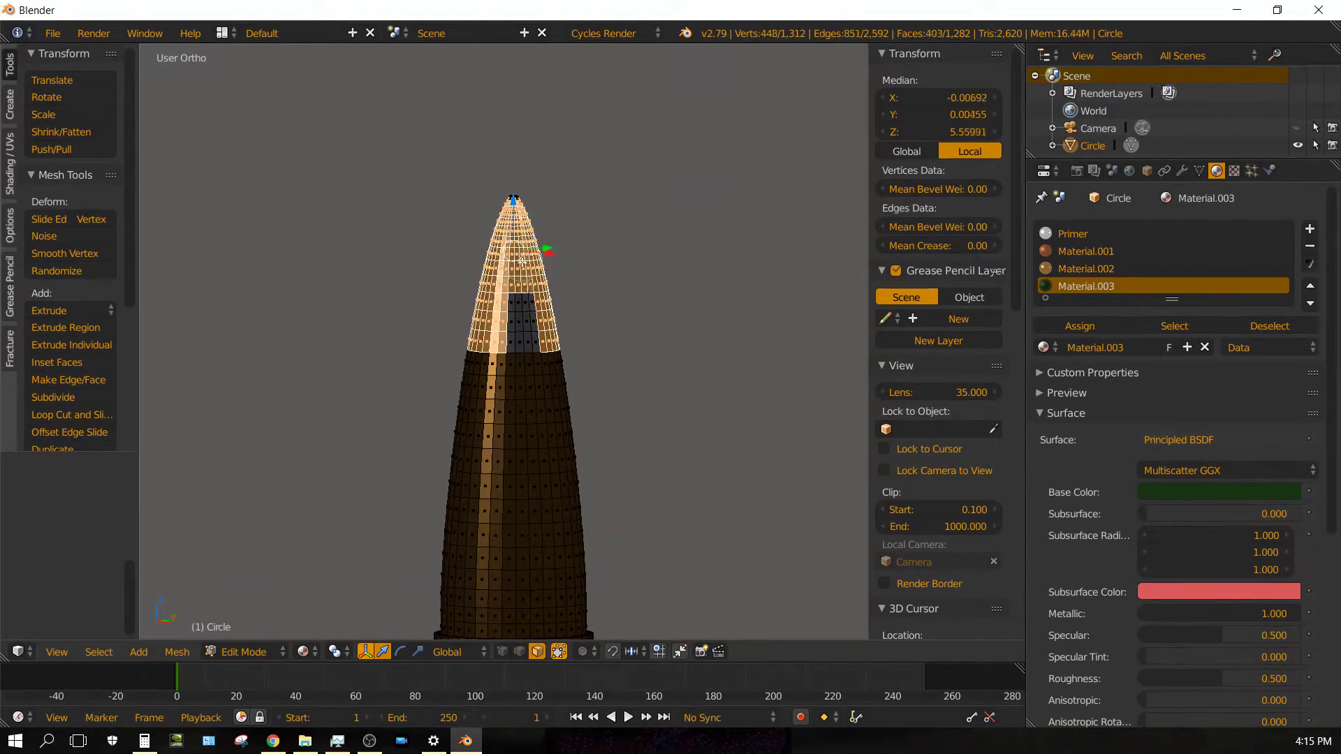
{"action": "left_click", "coordinate": [1080, 326]}
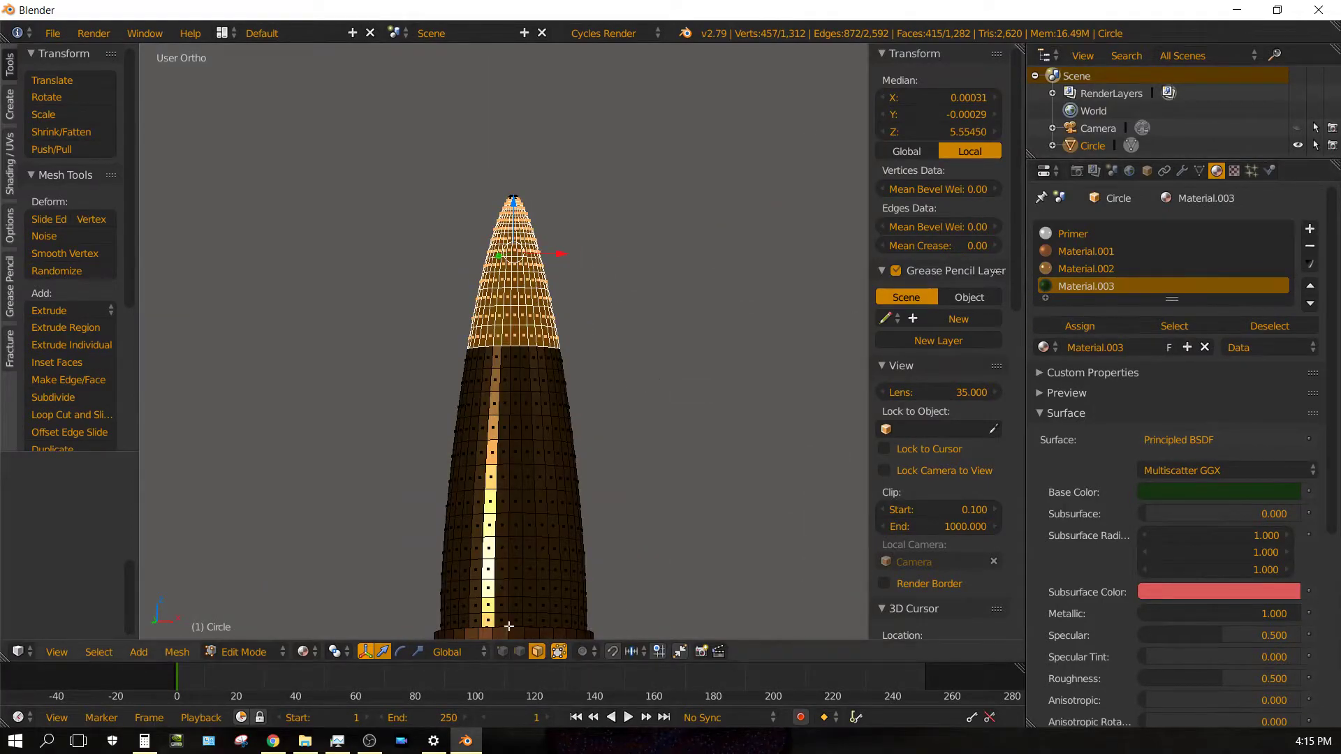
{"action": "key", "text": "Tab"}
{"action": "scroll", "coordinate": [320, 379], "scroll_direction": "down", "scroll_amount": 2}
Save into D:\Blender Objects\Weapons, entering the name 50BMG Green Tip Round
{"action": "scroll", "coordinate": [320, 385], "scroll_direction": "up", "scroll_amount": 2}
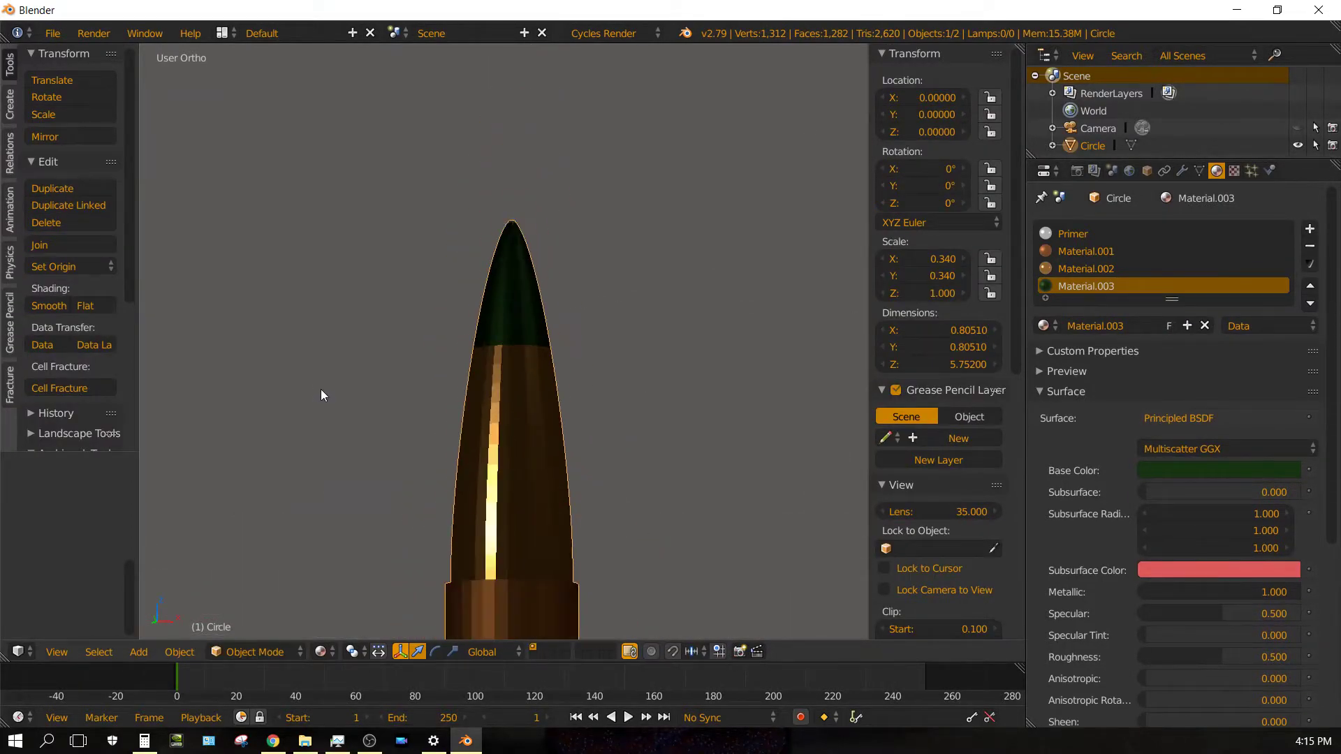
{"action": "scroll", "coordinate": [321, 388], "scroll_direction": "down", "scroll_amount": 3}
{"action": "scroll", "coordinate": [337, 266], "scroll_direction": "down", "scroll_amount": 3}
{"action": "scroll", "coordinate": [336, 265], "scroll_direction": "down", "scroll_amount": 2}
{"action": "key", "text": "ctrl+s"}
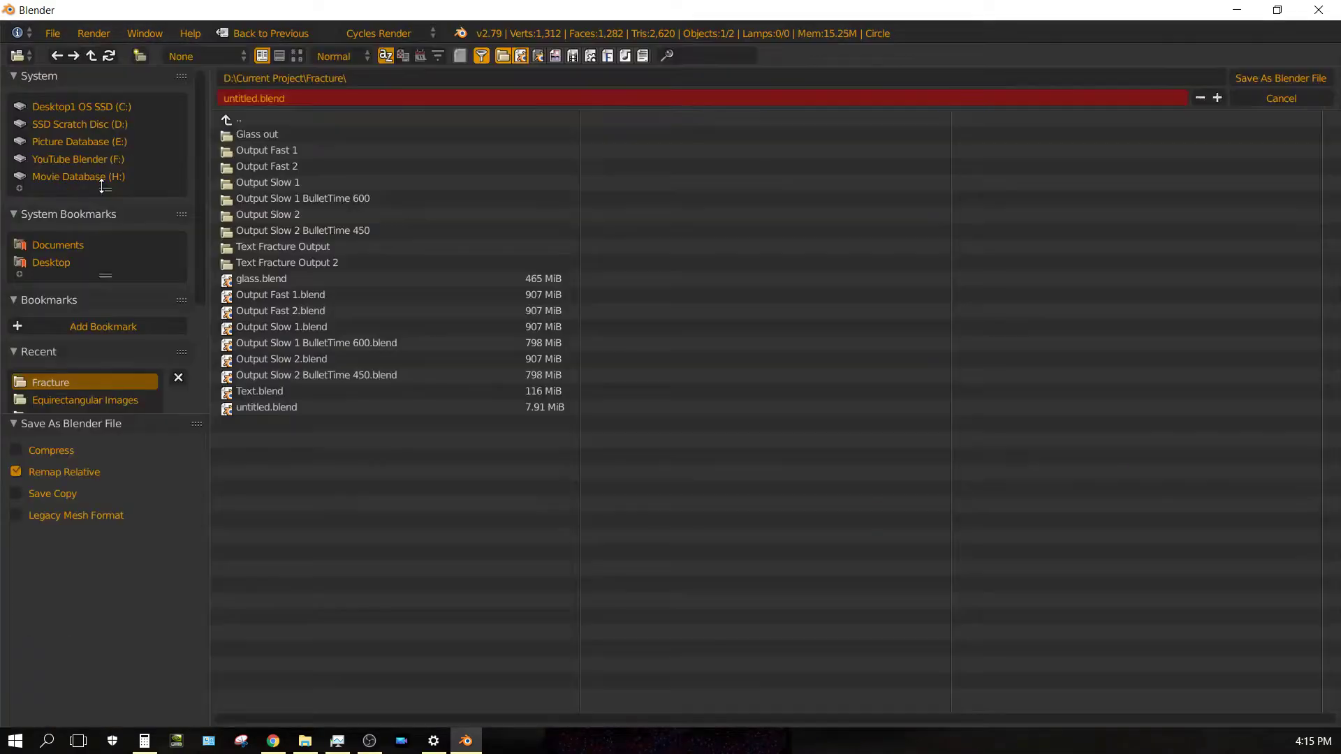
{"action": "left_click", "coordinate": [266, 153]}
{"action": "left_click", "coordinate": [270, 315]}
{"action": "left_click", "coordinate": [248, 97]}
{"action": "type", "text": "50BMG Green Tip Round"}
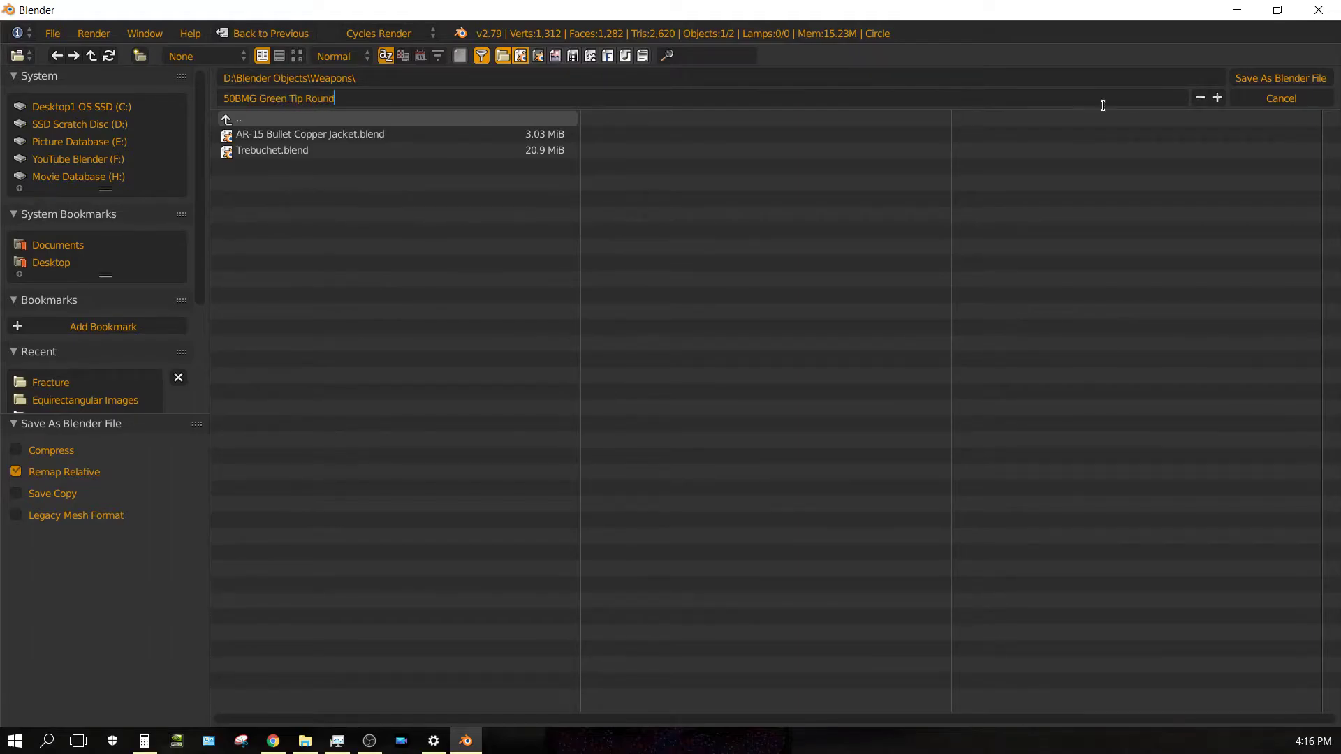
Save as 50BMG Green Tip Round.blend and smooth-shade the bullet
{"action": "left_click", "coordinate": [1270, 74]}
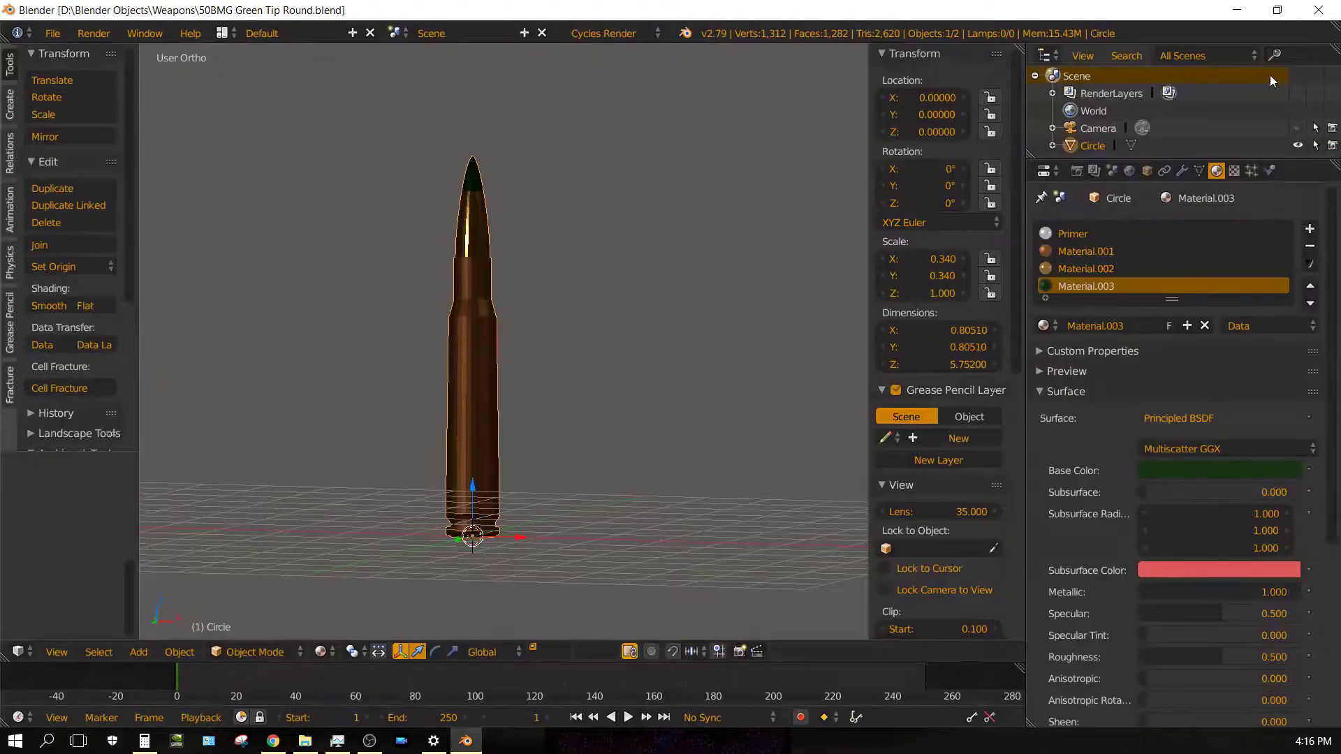
{"action": "left_click", "coordinate": [62, 312]}
{"action": "middle_click_drag", "start_coordinate": [580, 396], "coordinate": [666, 396]}
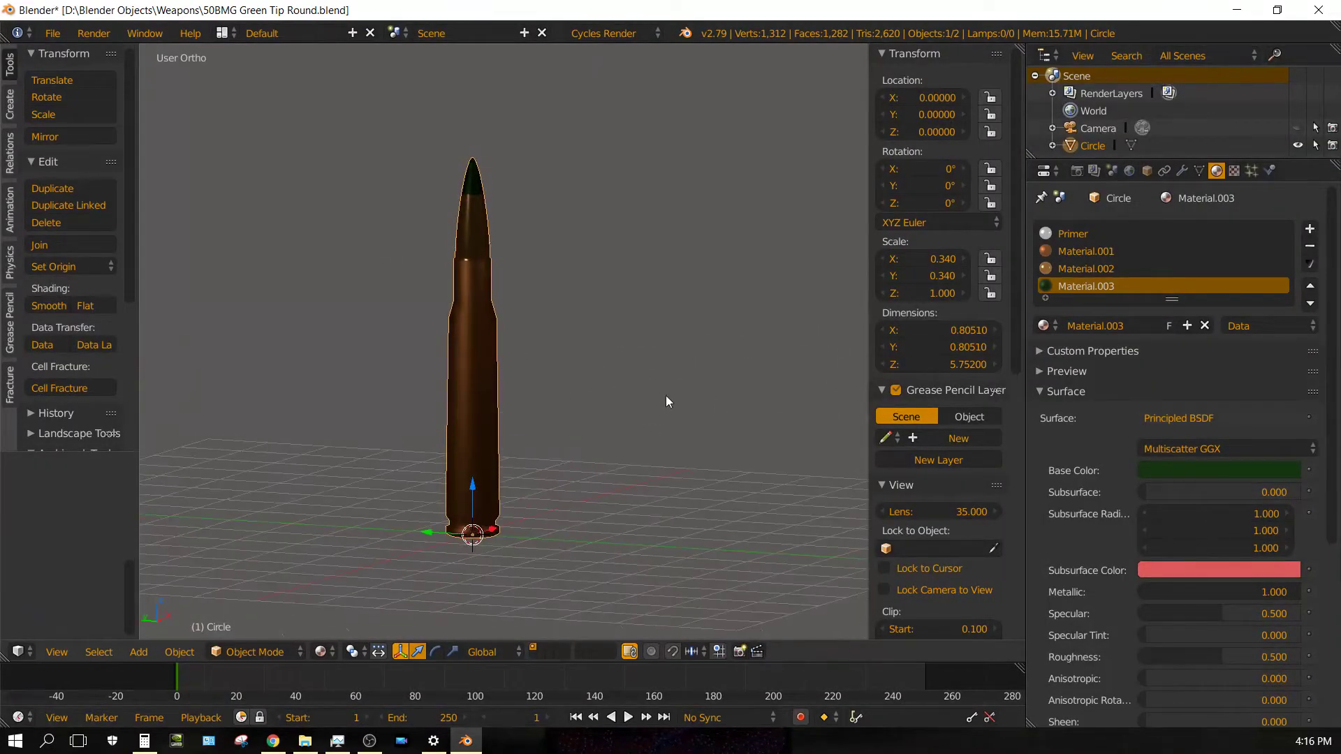
{"action": "middle_click_drag", "start_coordinate": [509, 455], "coordinate": [640, 441]}
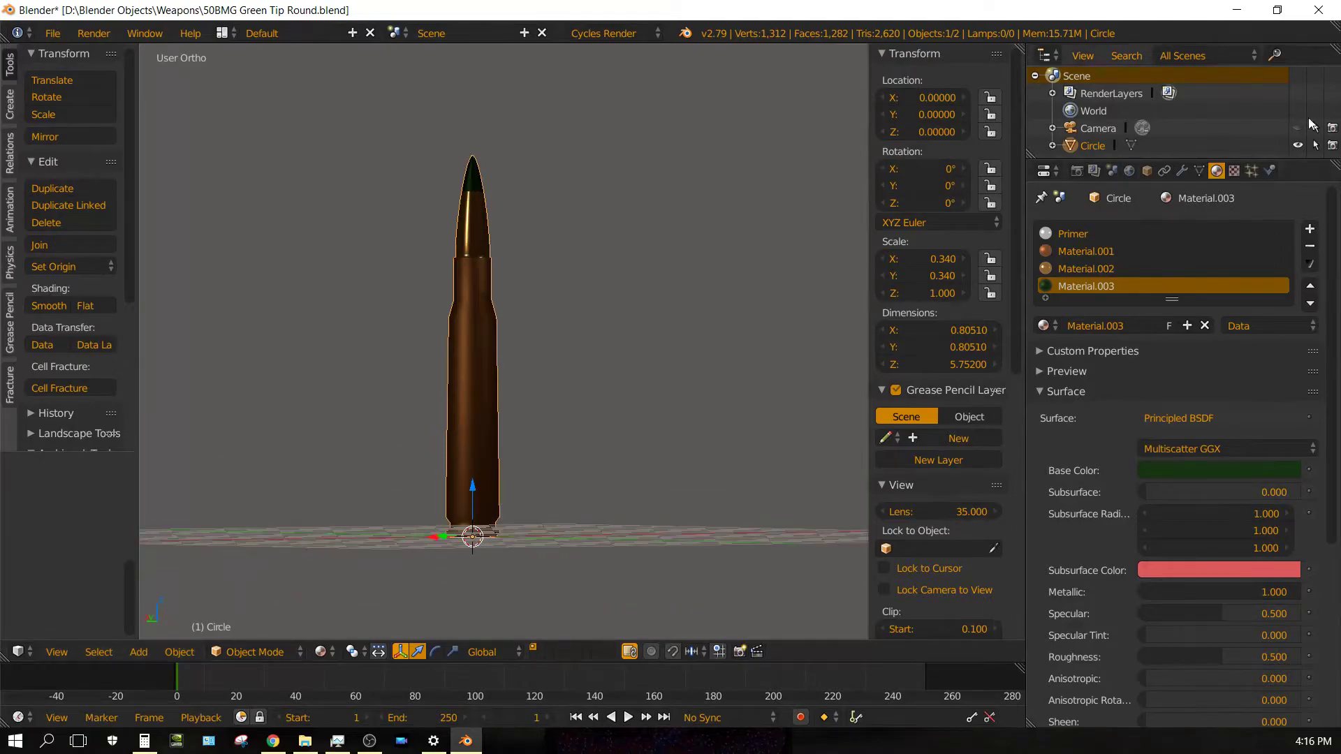
Add a large floor plane and reframe the camera lower on the bullet
{"action": "left_click", "coordinate": [134, 652]}
{"action": "left_click", "coordinate": [282, 166]}
{"action": "key", "text": "s"}
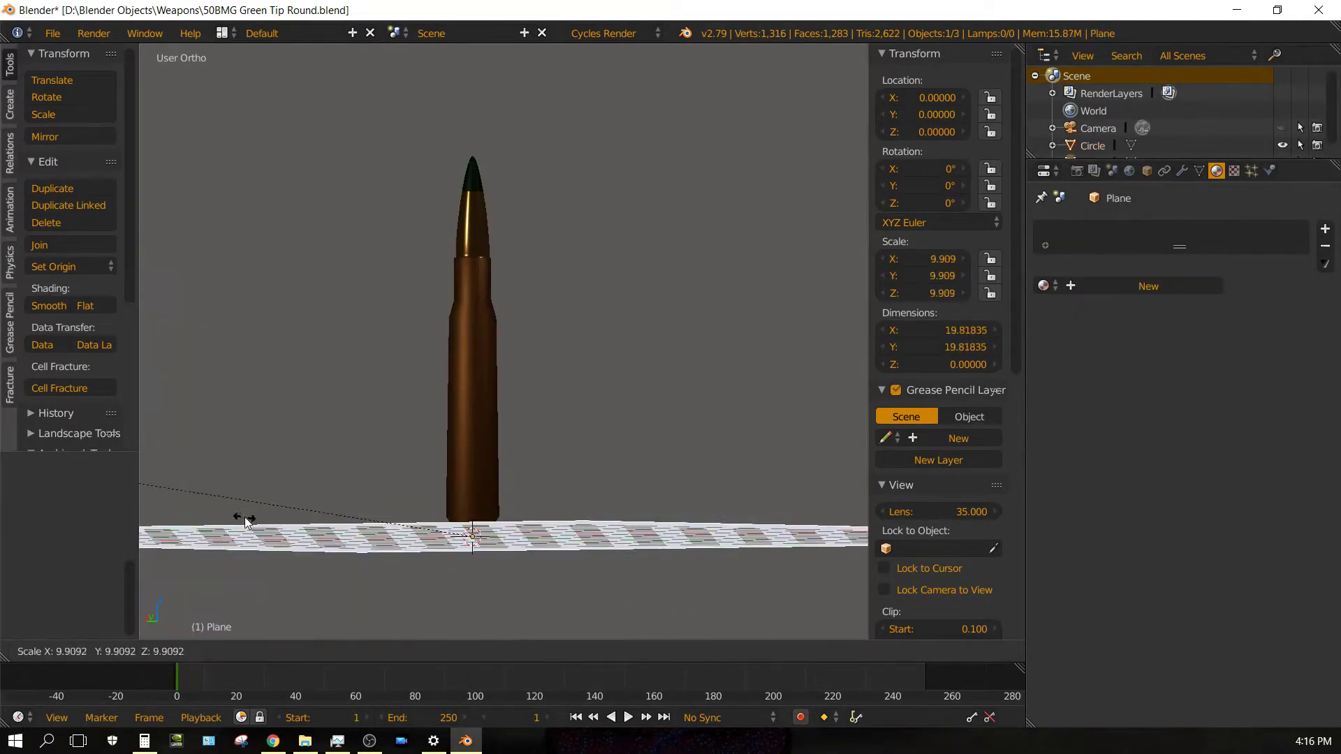
{"action": "left_click", "coordinate": [652, 469]}
{"action": "key", "text": "KP_0"}
{"action": "left_click", "coordinate": [1096, 129]}
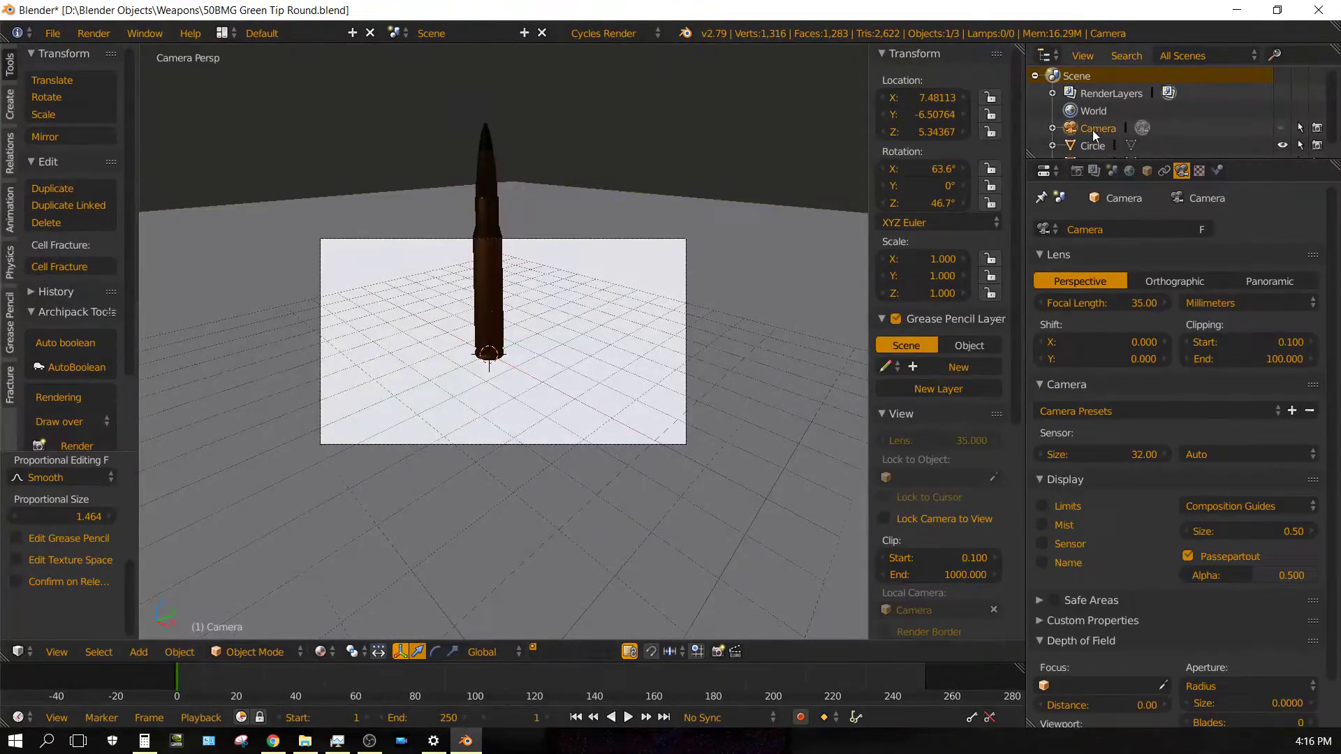
{"action": "scroll", "coordinate": [609, 427], "scroll_direction": "up", "scroll_amount": 4}
{"action": "mouse_move", "coordinate": [614, 425]}
{"action": "middle_mouse_down"}
{"action": "mouse_move", "coordinate": [563, 329]}
{"action": "mouse_move", "coordinate": [592, 488]}
{"action": "middle_mouse_up"}
Add a sun lamp, raise it above the bullet and shift it along X
{"action": "left_click", "coordinate": [138, 652]}
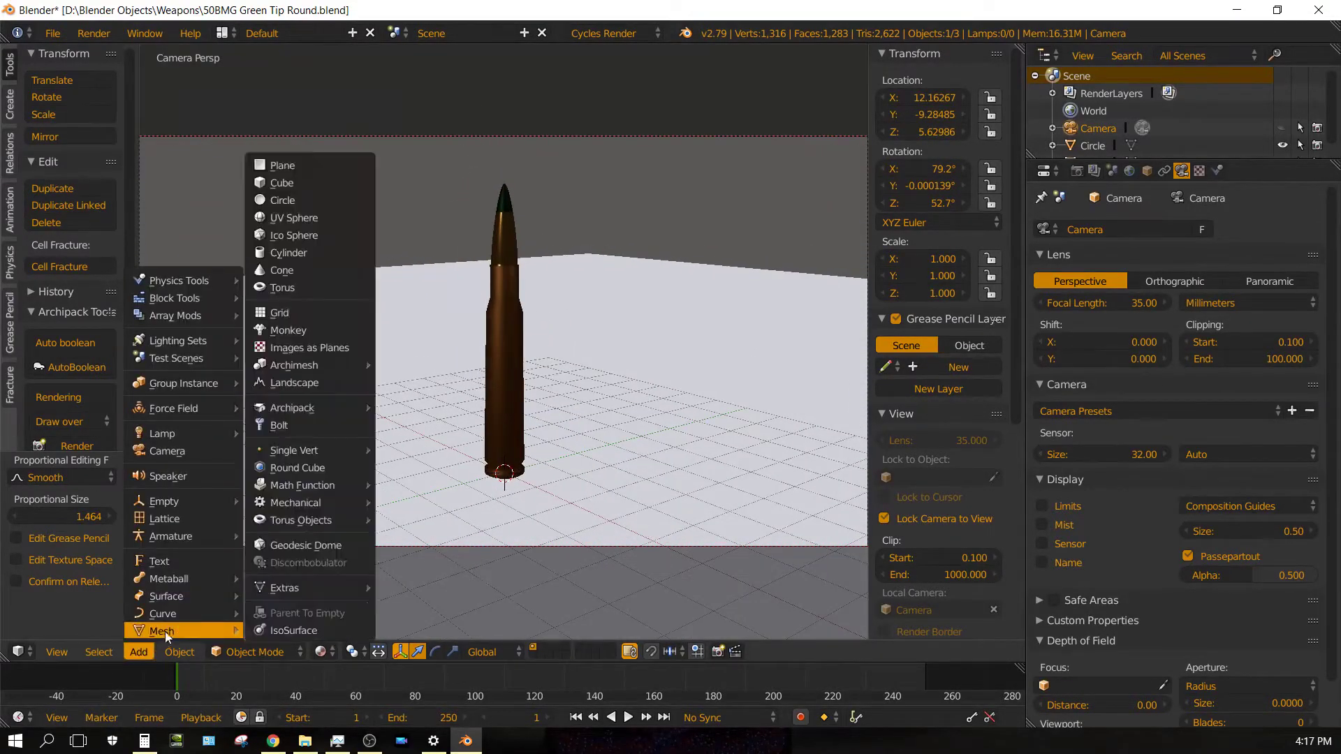
{"action": "left_click", "coordinate": [271, 451]}
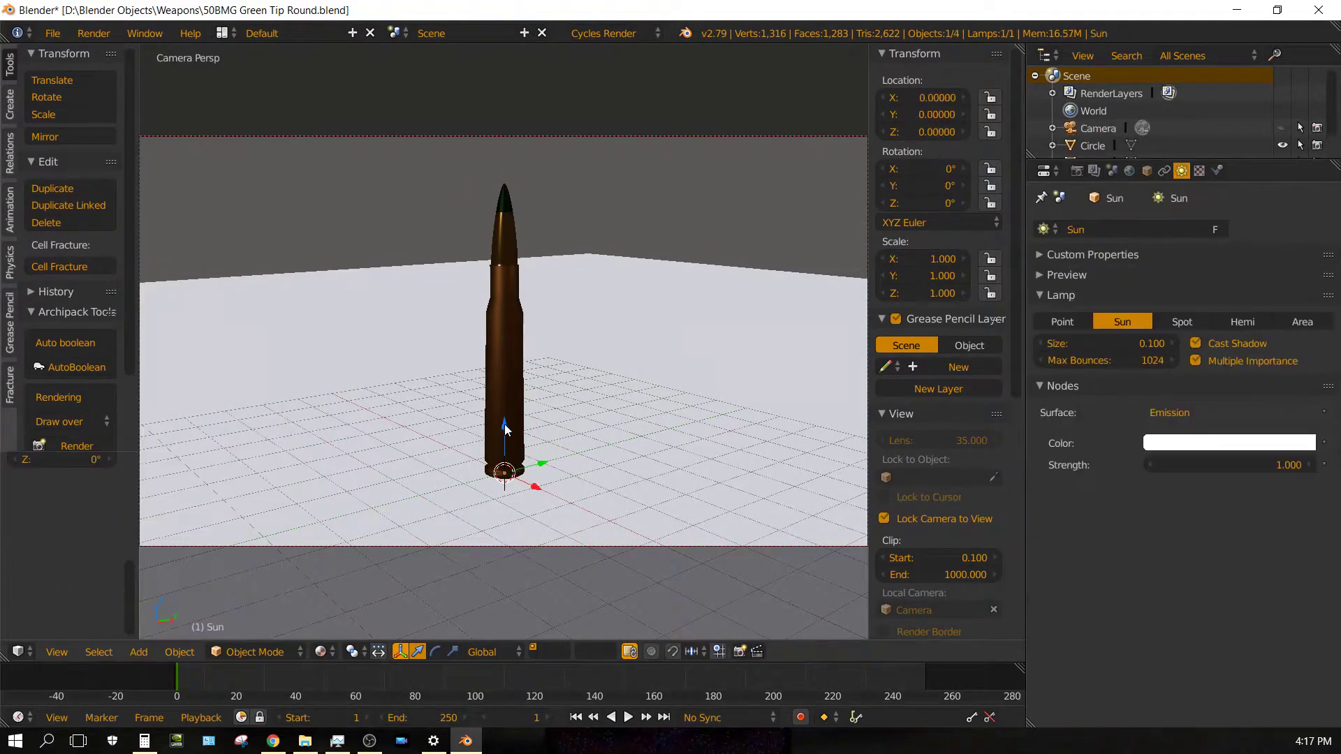
{"action": "left_click_drag", "start_coordinate": [504, 437], "coordinate": [504, 45]}
{"action": "key", "text": "KP_7"}
{"action": "key", "text": "g"}
{"action": "key", "text": "x"}
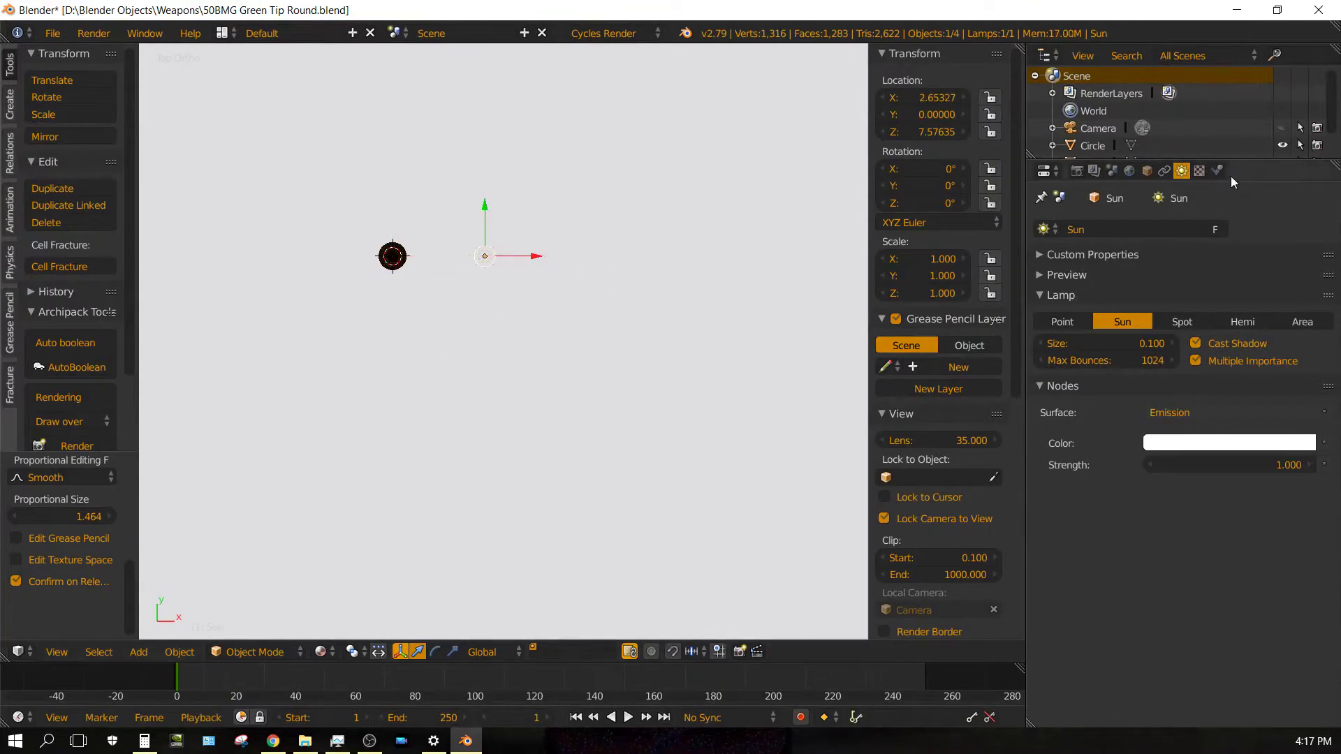
{"action": "left_click", "coordinate": [1231, 176]}
Hide the floor plane, show the camera, and centre the view on the sun
{"action": "left_click_drag", "start_coordinate": [1216, 160], "coordinate": [1212, 264]}
{"action": "left_click", "coordinate": [1298, 163]}
{"action": "left_click", "coordinate": [1298, 127]}
{"action": "scroll", "coordinate": [495, 326], "scroll_direction": "up", "scroll_amount": 3}
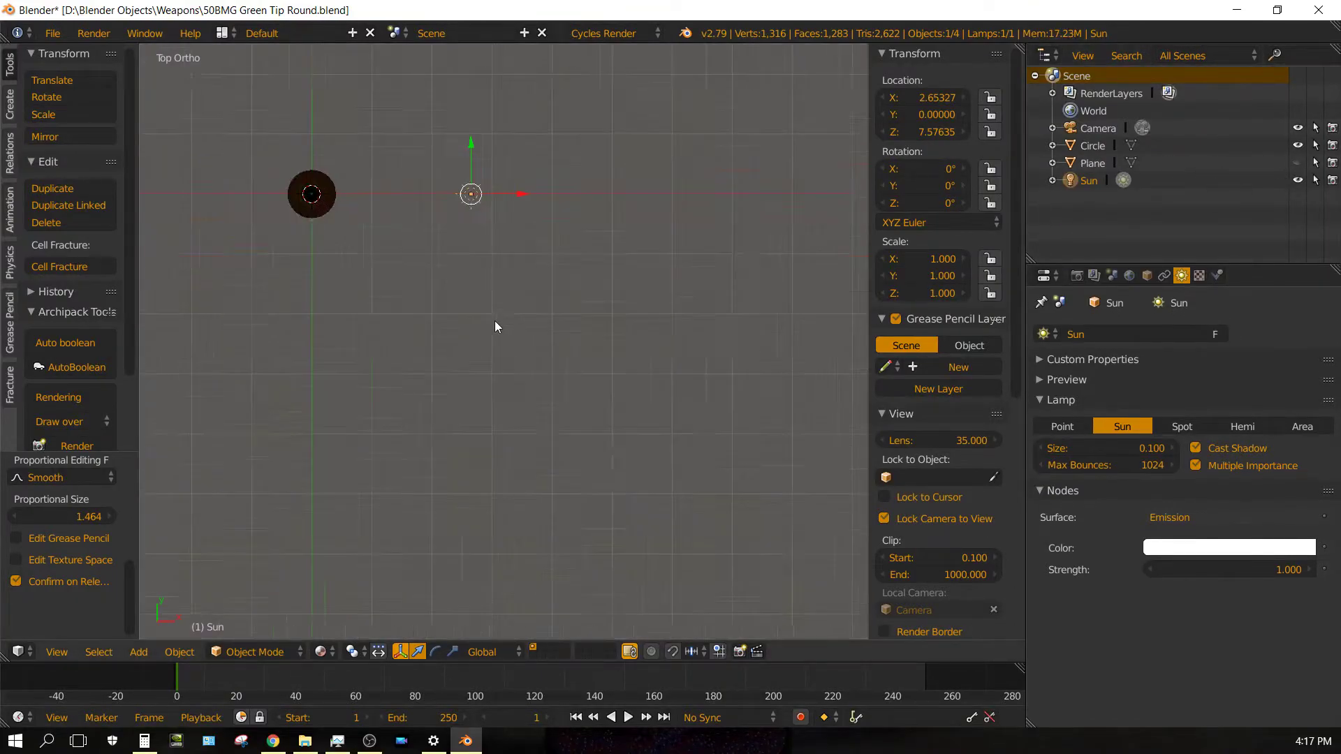
{"action": "key", "text": "KP_Decimal"}
Tilt the sun lamp on the Y axis to about 61°
{"action": "key", "text": "r"}
{"action": "key", "text": "y"}
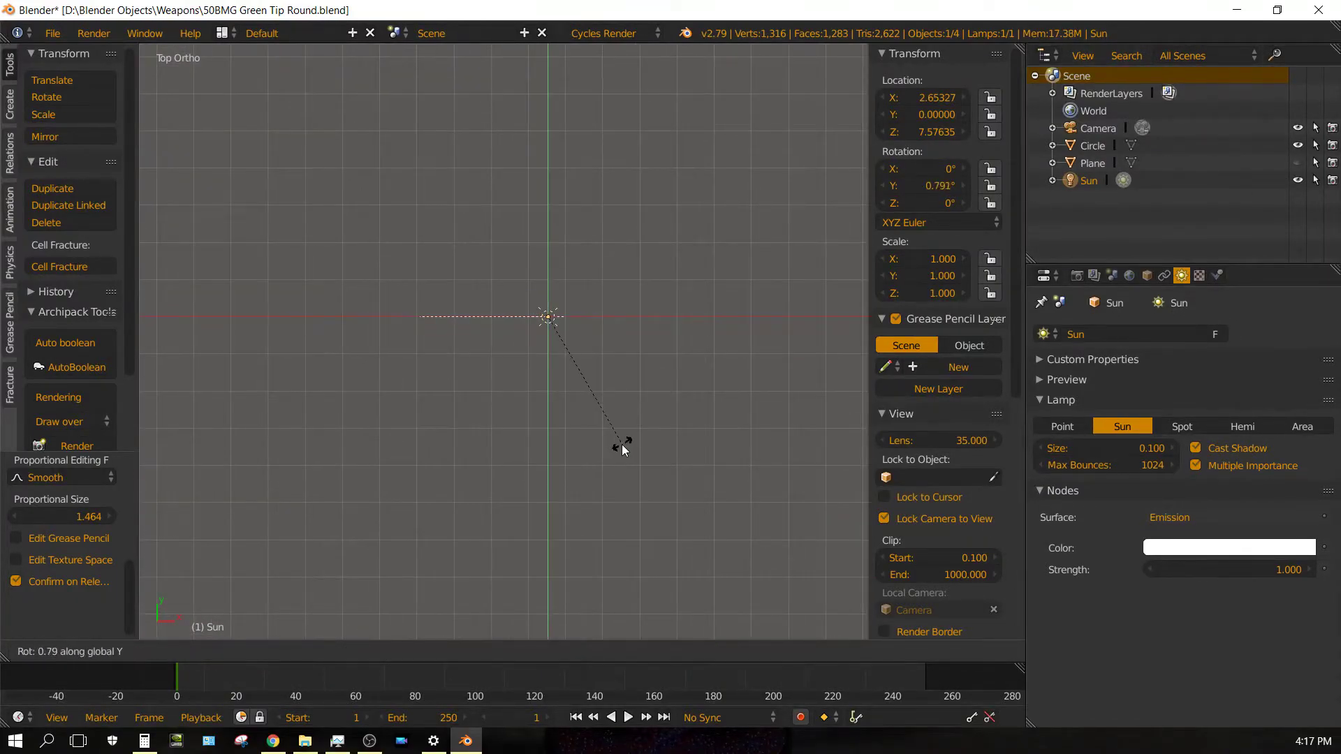
{"action": "left_click", "coordinate": [621, 446]}
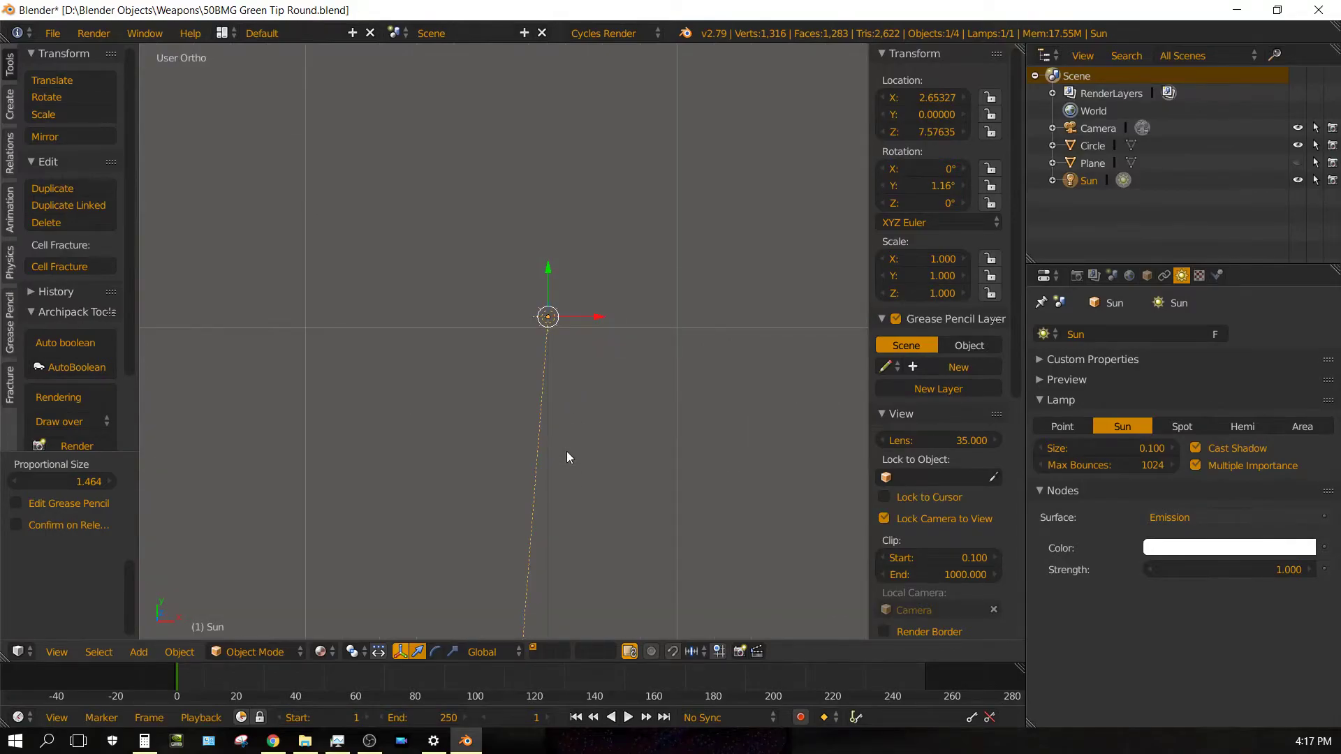
{"action": "key", "text": "KP_2"}
{"action": "key", "text": "KP_2"}
{"action": "key", "text": "KP_2"}
{"action": "key", "text": "KP_2"}
{"action": "key", "text": "KP_2"}
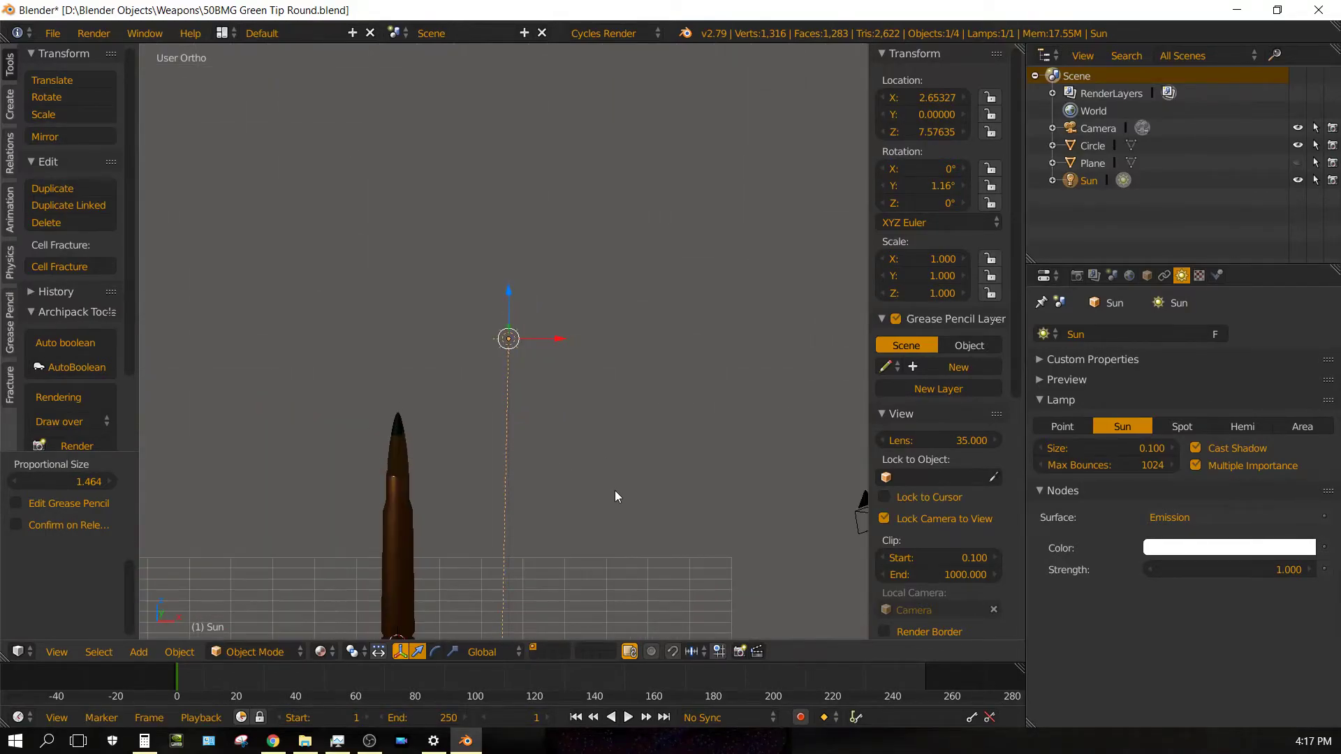
{"action": "key", "text": "r"}
{"action": "key", "text": "y"}
{"action": "left_click", "coordinate": [443, 473]}
Preview the scene through the camera in Rendered shading
{"action": "key", "text": "KP_0"}
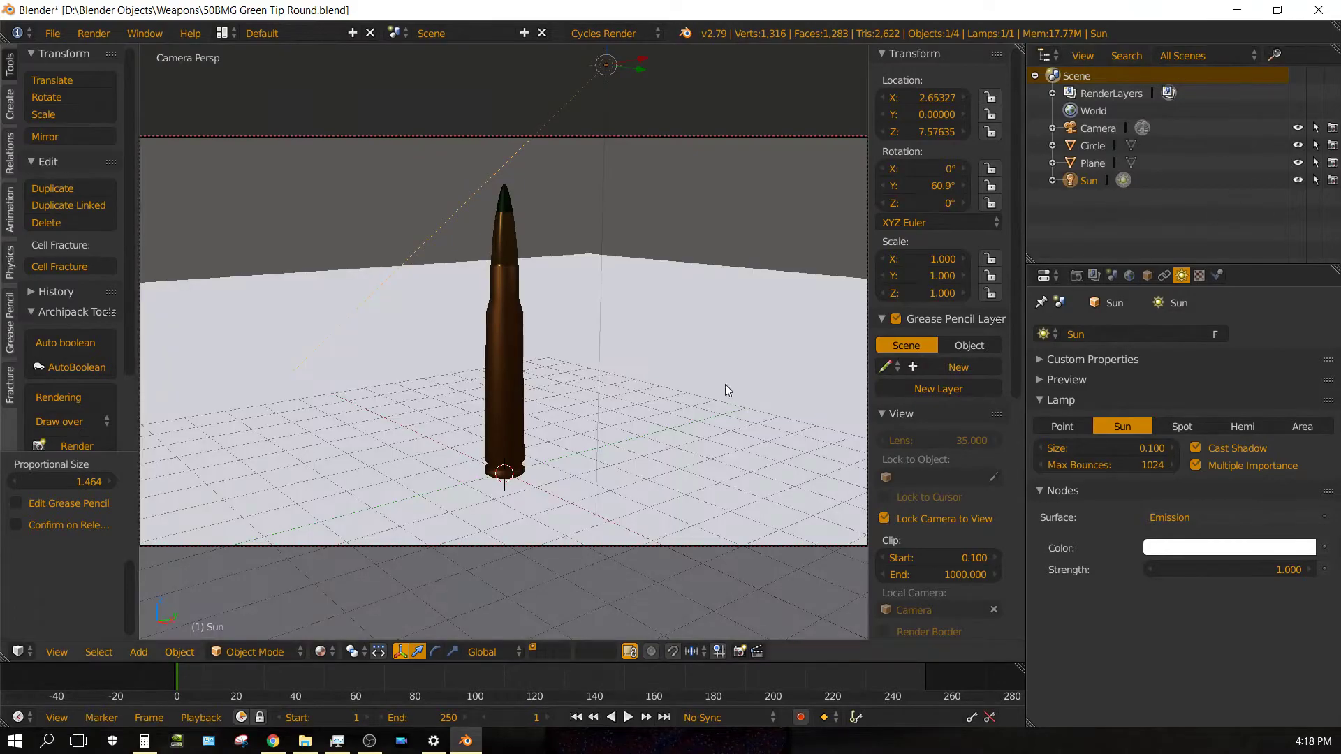
{"action": "left_click", "coordinate": [321, 651]}
{"action": "left_click", "coordinate": [371, 563]}
Limit rendering to the camera border and raise the sun strength to 3
{"action": "left_click", "coordinate": [1077, 275]}
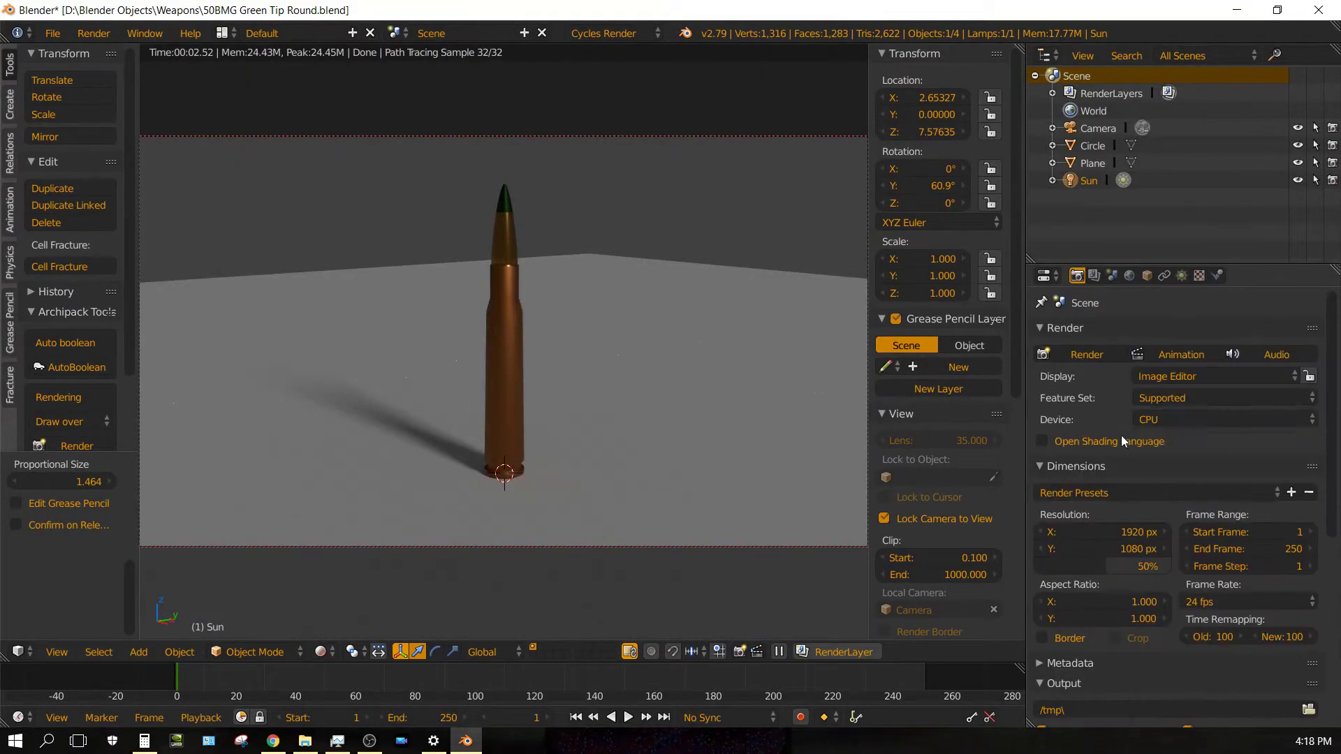
{"action": "left_click", "coordinate": [1041, 616]}
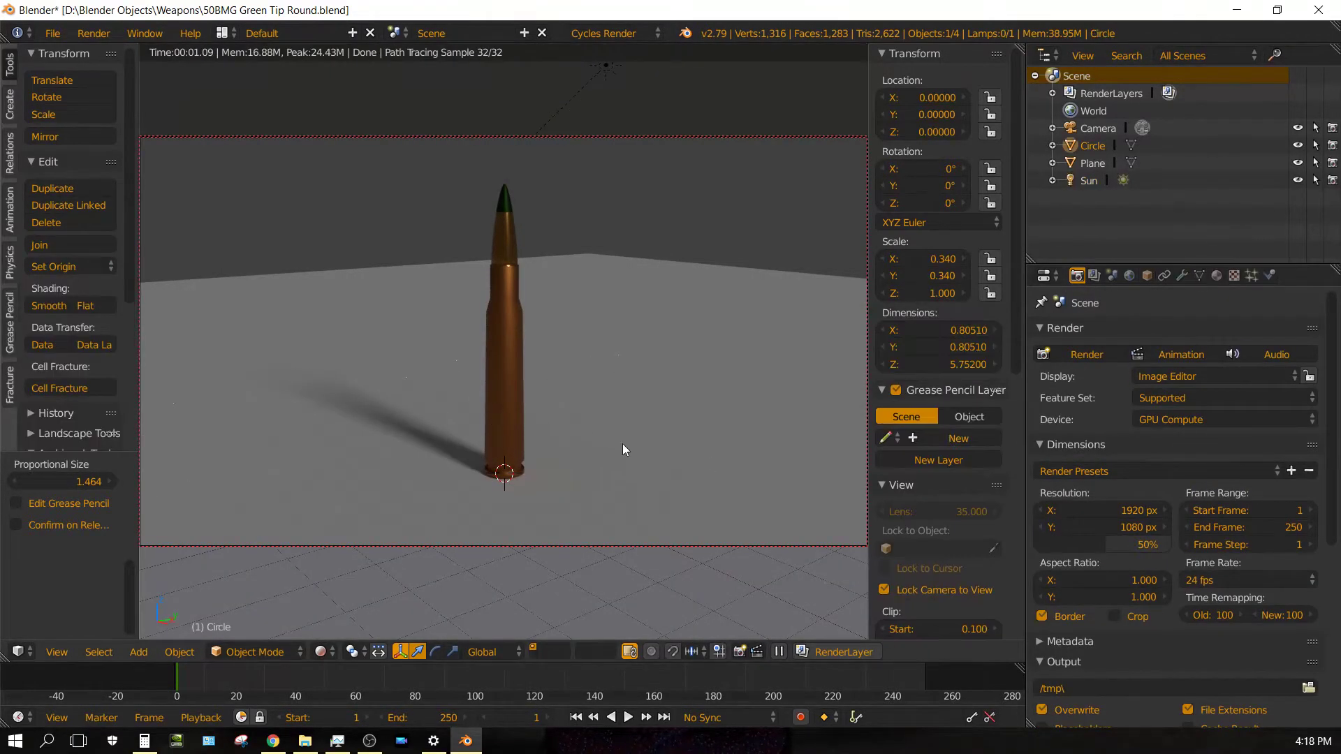
{"action": "key", "text": "r"}
{"action": "left_click", "coordinate": [446, 462]}
{"action": "left_click", "coordinate": [1182, 276]}
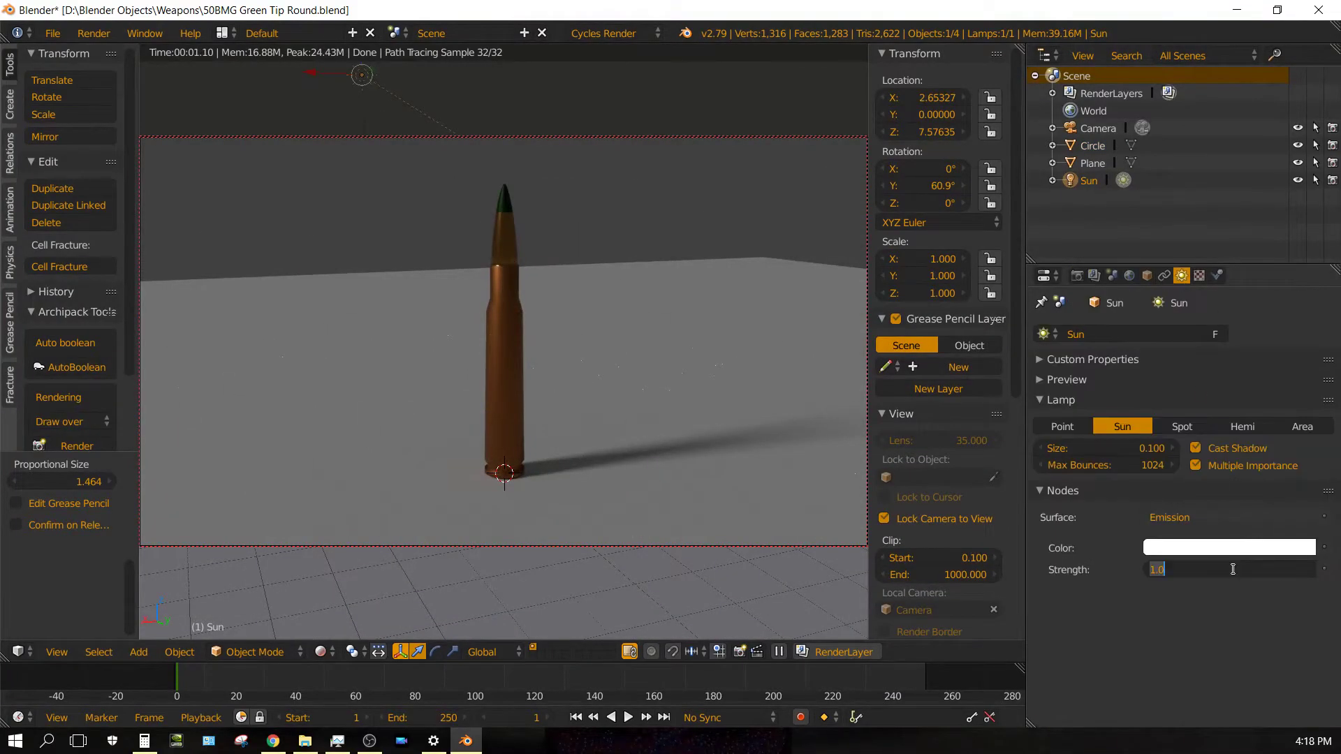
{"action": "left_click_drag", "start_coordinate": [1201, 568], "coordinate": [1234, 569]}
Reframe the camera view around the bullet and select the floor plane
{"action": "right_click", "coordinate": [415, 294]}
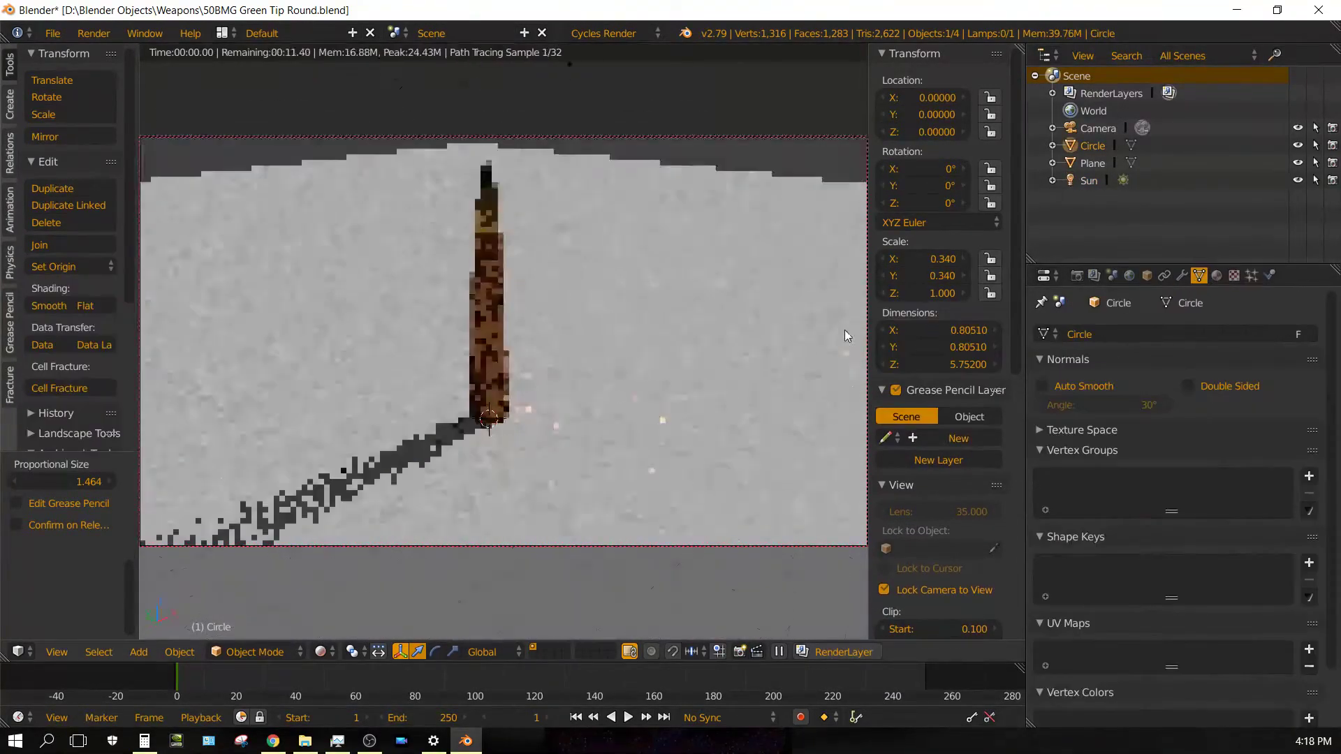
{"action": "mouse_move", "coordinate": [845, 329]}
{"action": "middle_mouse_down"}
{"action": "mouse_move", "coordinate": [517, 301]}
{"action": "mouse_move", "coordinate": [642, 330]}
{"action": "mouse_move", "coordinate": [684, 376]}
{"action": "middle_mouse_up"}
{"action": "right_click", "coordinate": [644, 348]}
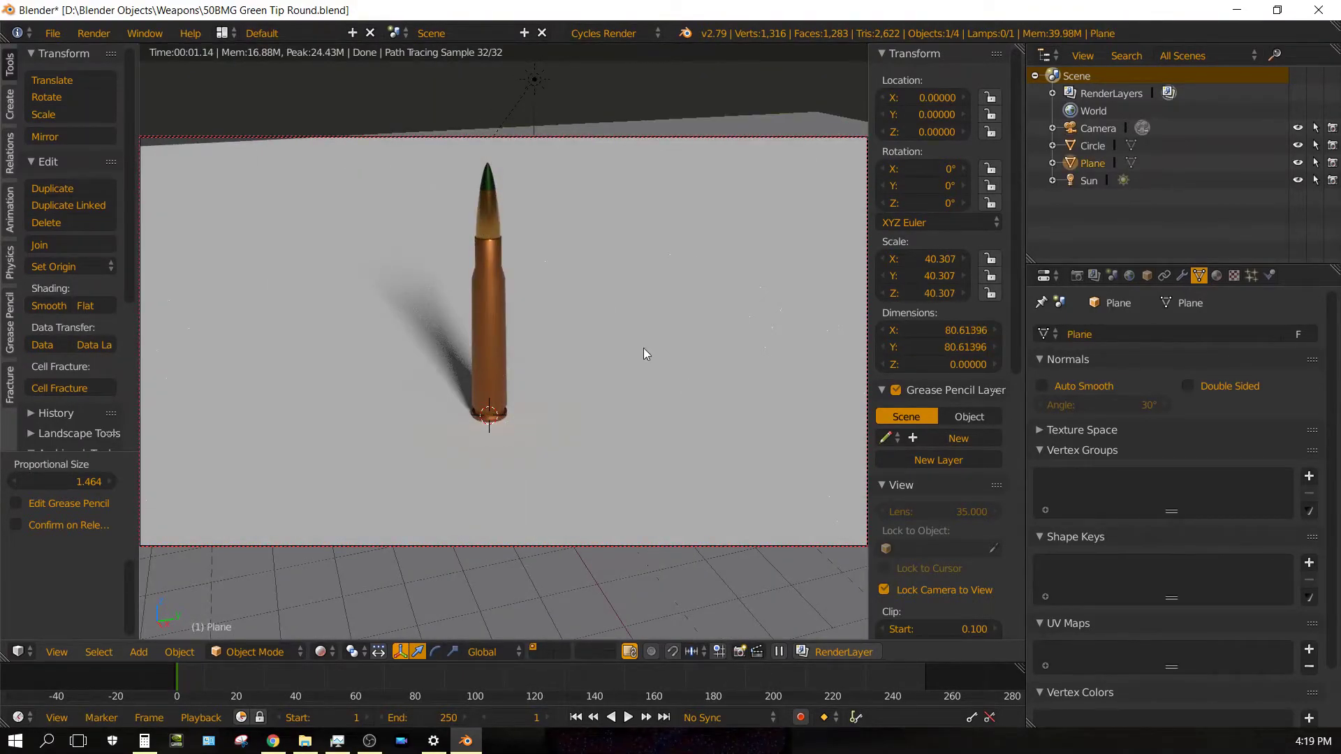
{"action": "left_click", "coordinate": [1130, 276]}
{"action": "left_click", "coordinate": [1181, 427]}
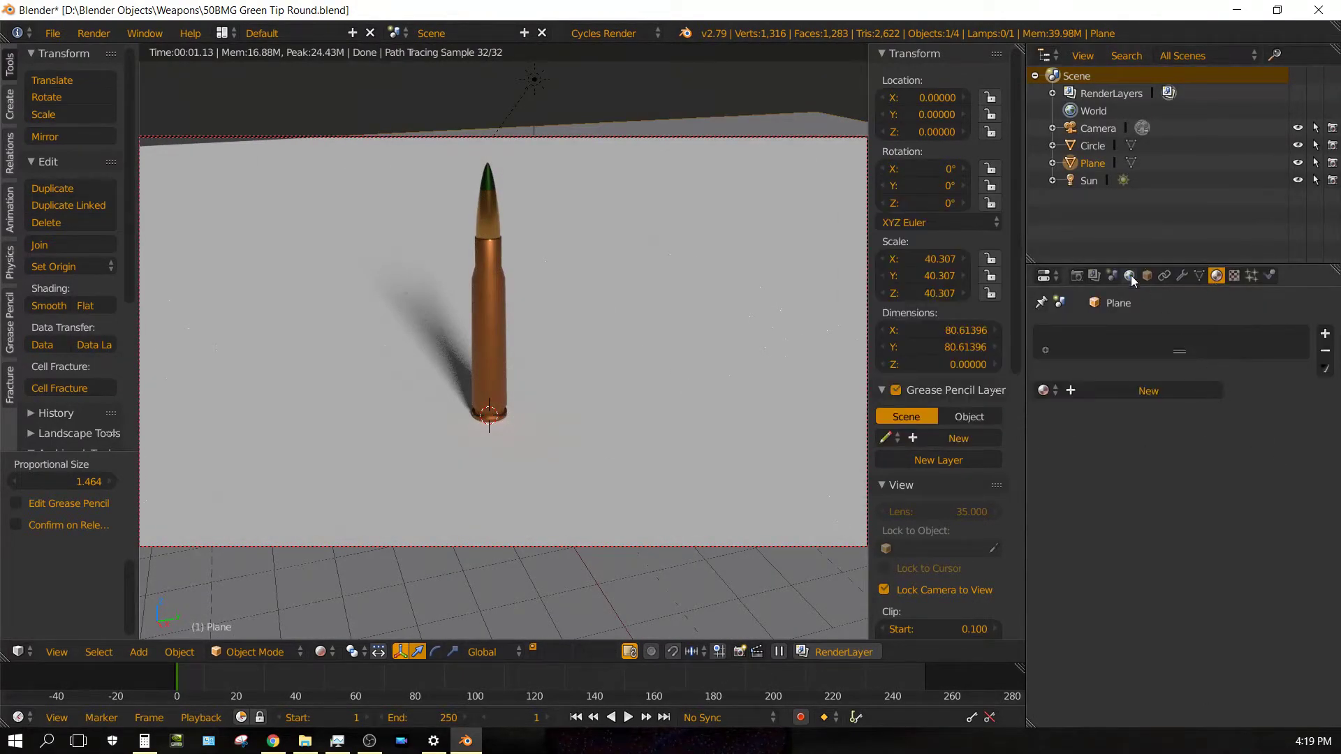
Set the world background to an environment texture using panorama07.jpg
{"action": "left_click", "coordinate": [1323, 457]}
{"action": "left_click", "coordinate": [1090, 223]}
{"action": "left_click", "coordinate": [1292, 479]}
{"action": "double_click", "coordinate": [286, 198]}
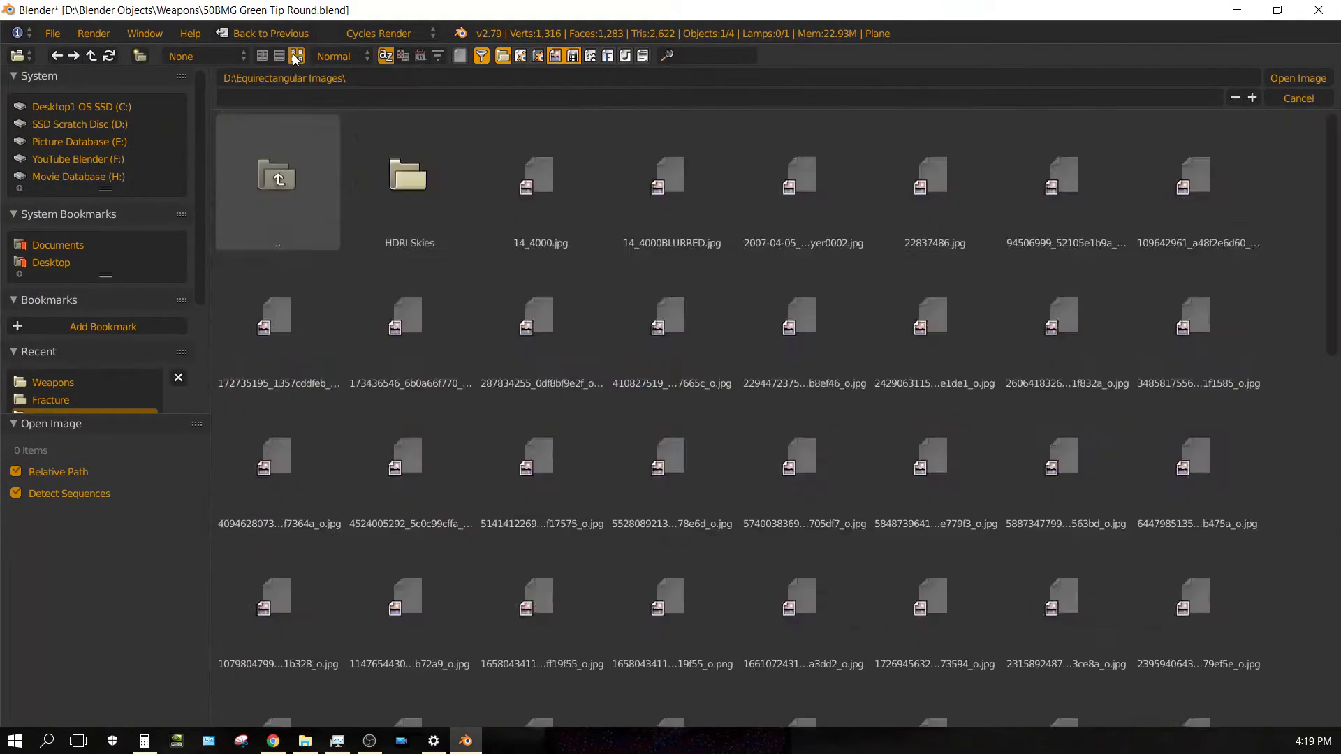
{"action": "scroll", "coordinate": [812, 616], "scroll_direction": "down", "scroll_amount": 5}
{"action": "scroll", "coordinate": [812, 616], "scroll_direction": "down", "scroll_amount": 3}
{"action": "scroll", "coordinate": [1003, 616], "scroll_direction": "down", "scroll_amount": 3}
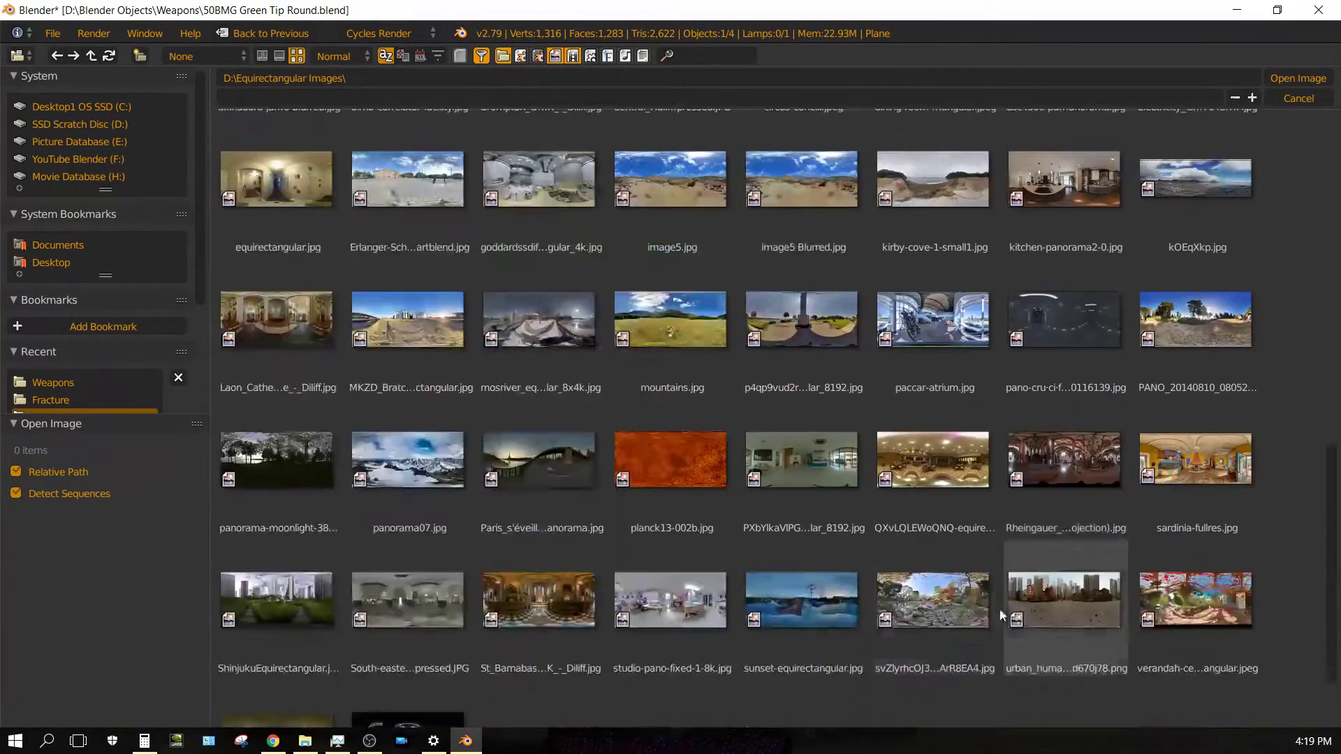
{"action": "double_click", "coordinate": [434, 454]}
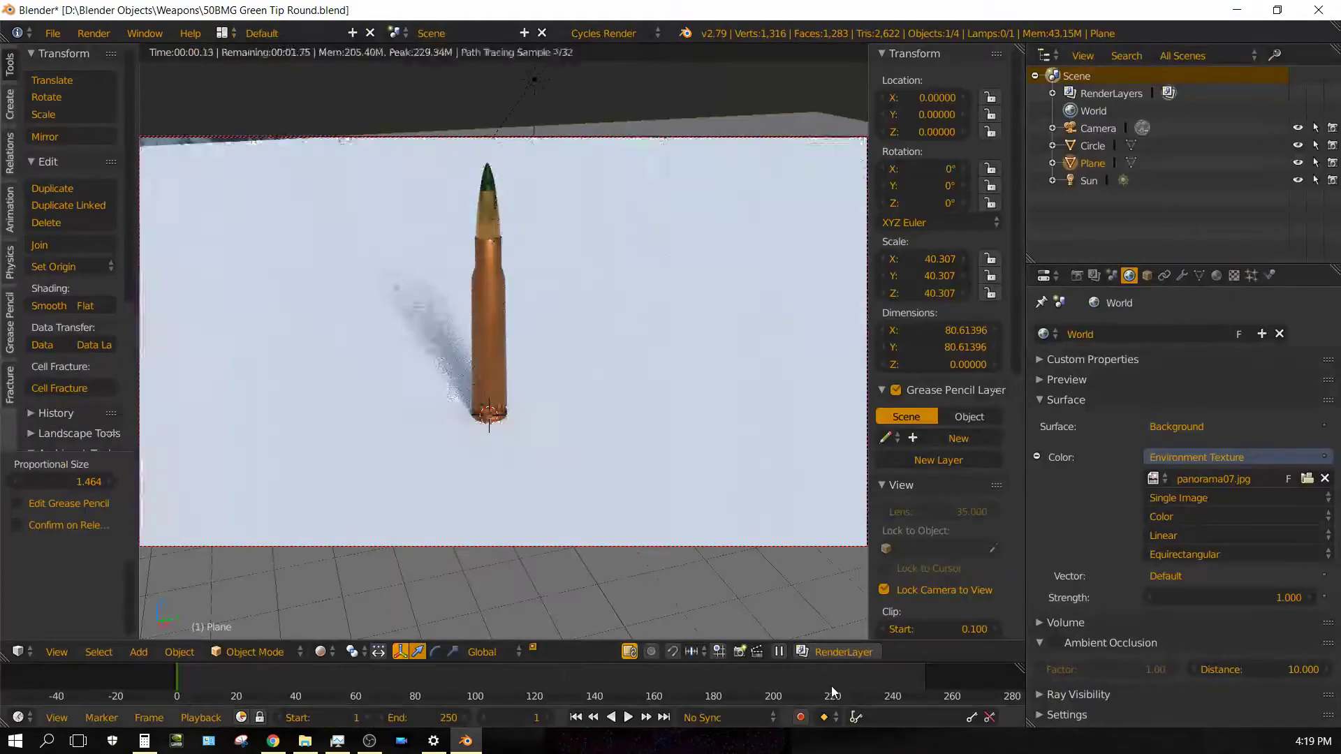
Give the floor a Principled BSDF checker material with black Color2, then render the image
{"action": "left_click", "coordinate": [1217, 276]}
{"action": "left_click", "coordinate": [1201, 483]}
{"action": "left_click", "coordinate": [1150, 313]}
{"action": "left_click", "coordinate": [1228, 535]}
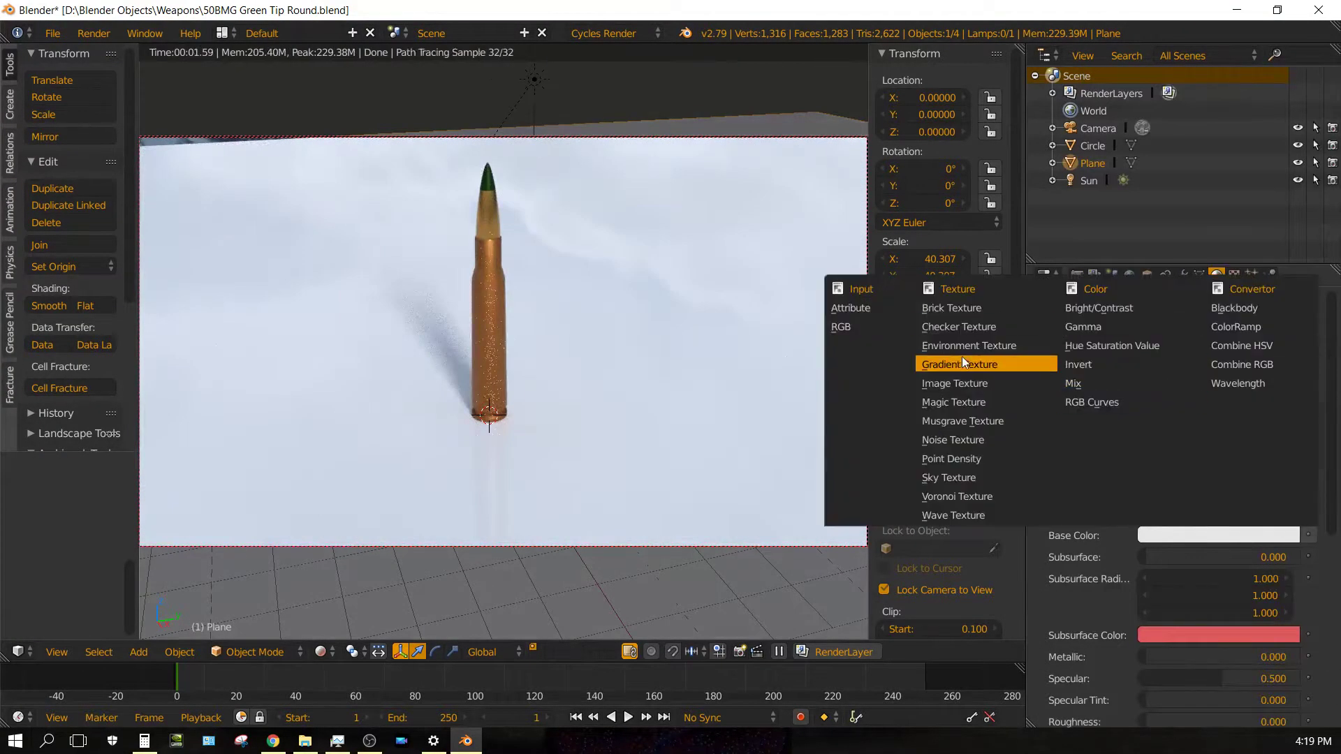
{"action": "left_click", "coordinate": [962, 356]}
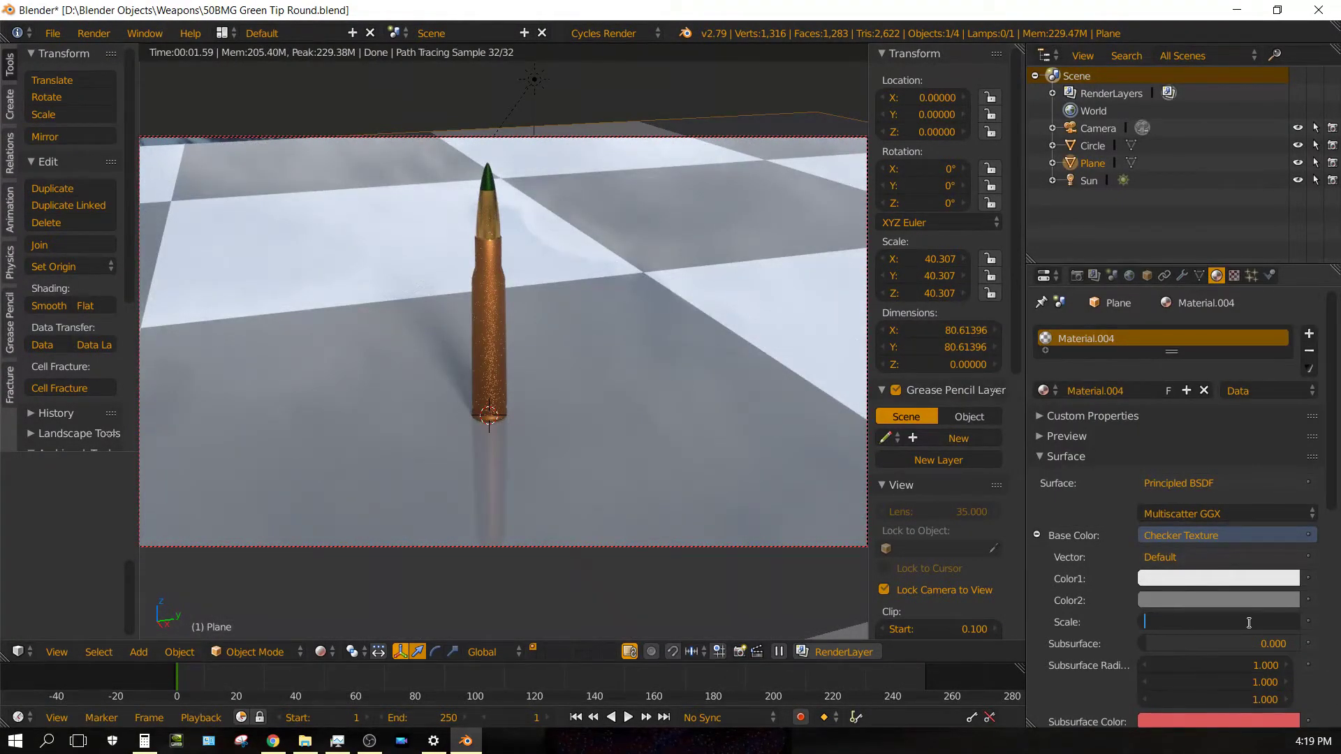
{"action": "left_click", "coordinate": [1251, 601]}
{"action": "left_click_drag", "start_coordinate": [1281, 412], "coordinate": [1281, 461]}
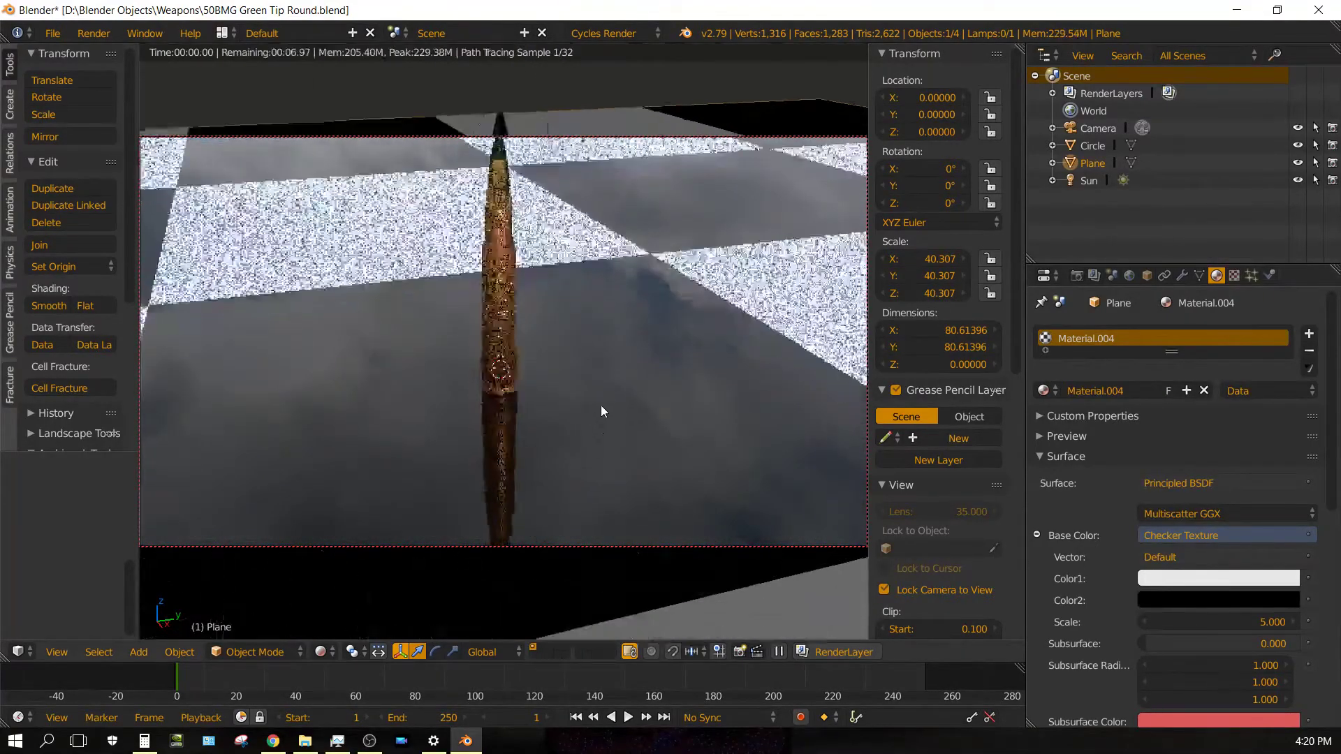
{"action": "scroll", "coordinate": [1229, 651], "scroll_direction": "down", "scroll_amount": 3}
{"action": "scroll", "coordinate": [1230, 629], "scroll_direction": "down", "scroll_amount": 5}
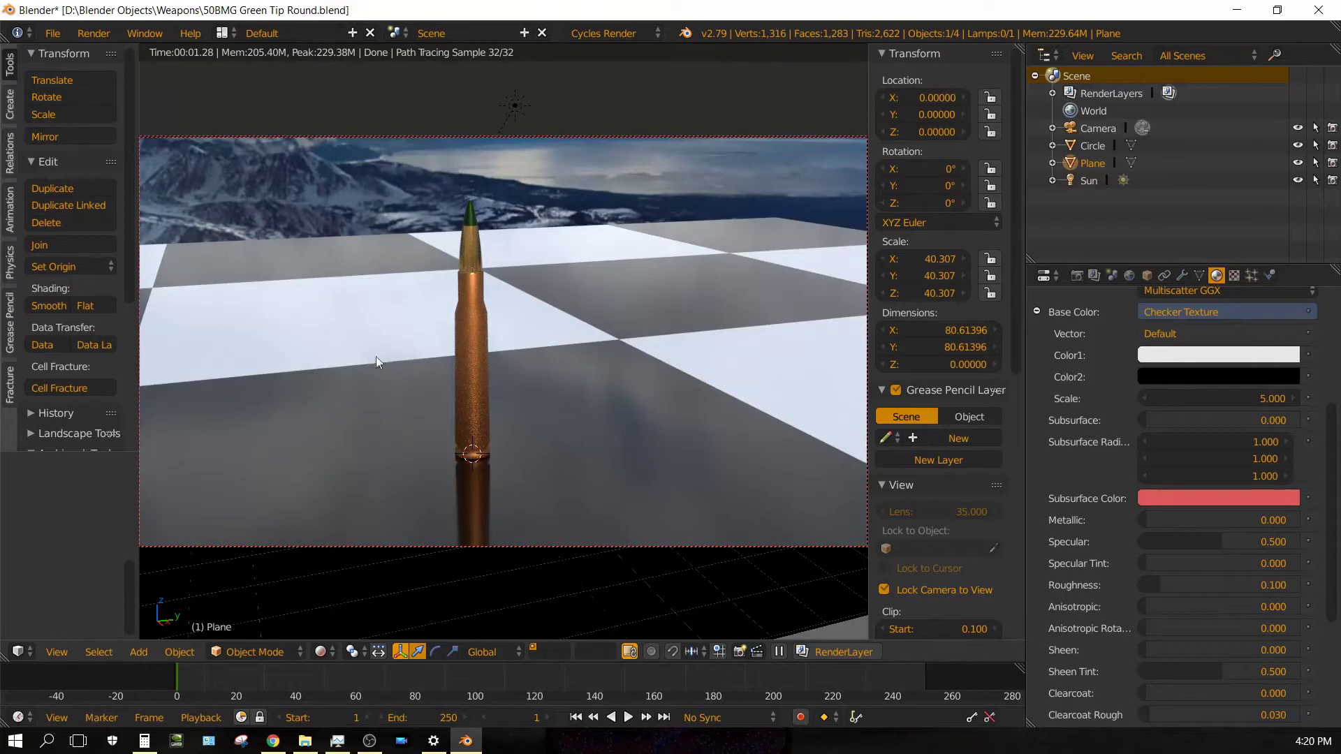
{"action": "left_click", "coordinate": [94, 33]}
{"action": "left_click", "coordinate": [117, 56]}
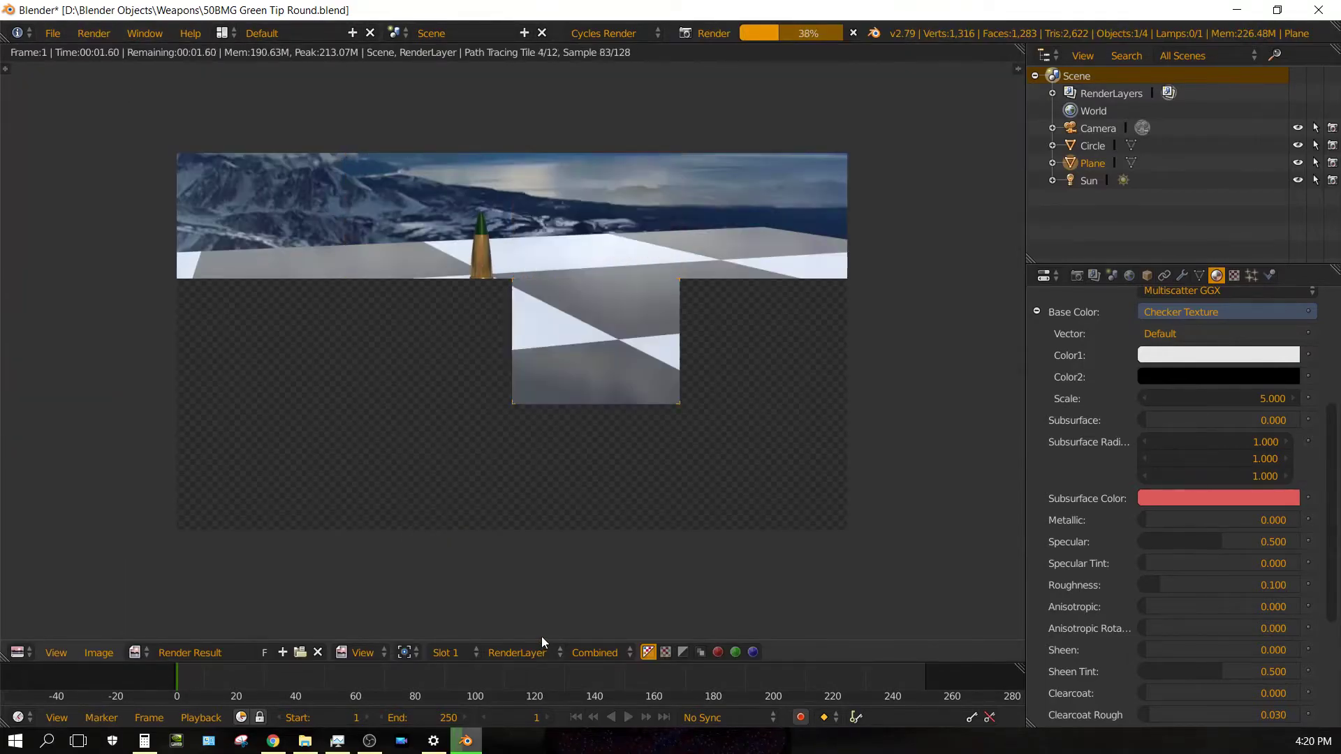